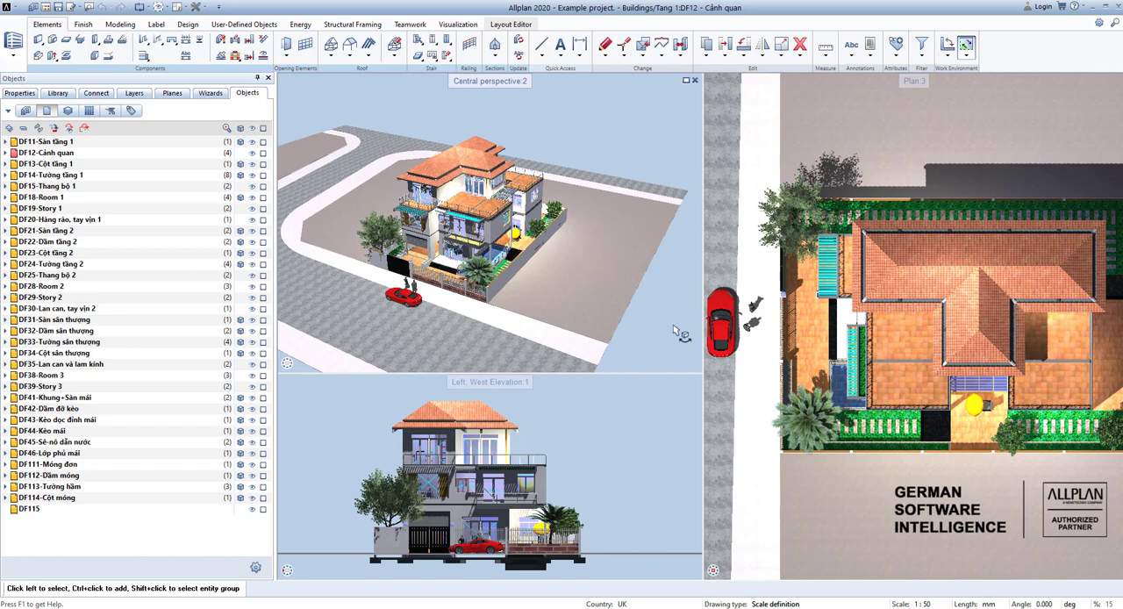
# Open the project-specific building structure and expand the Views and Sections branches of the derived structure.
pyautogui.scroll(-5, 689, 332)
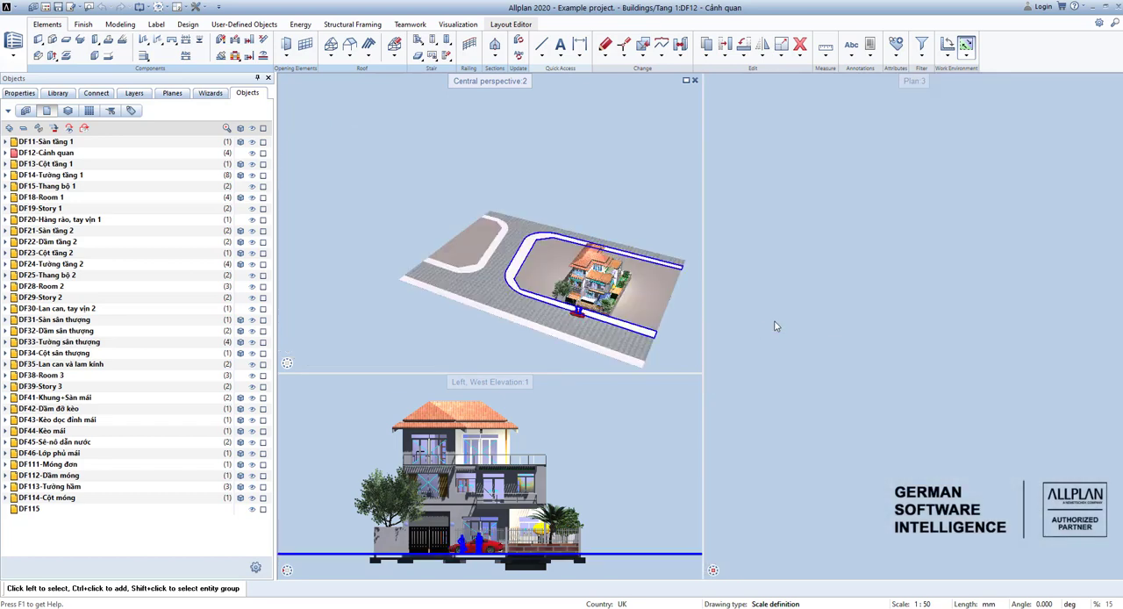
pyautogui.scroll(-3, 912, 416)
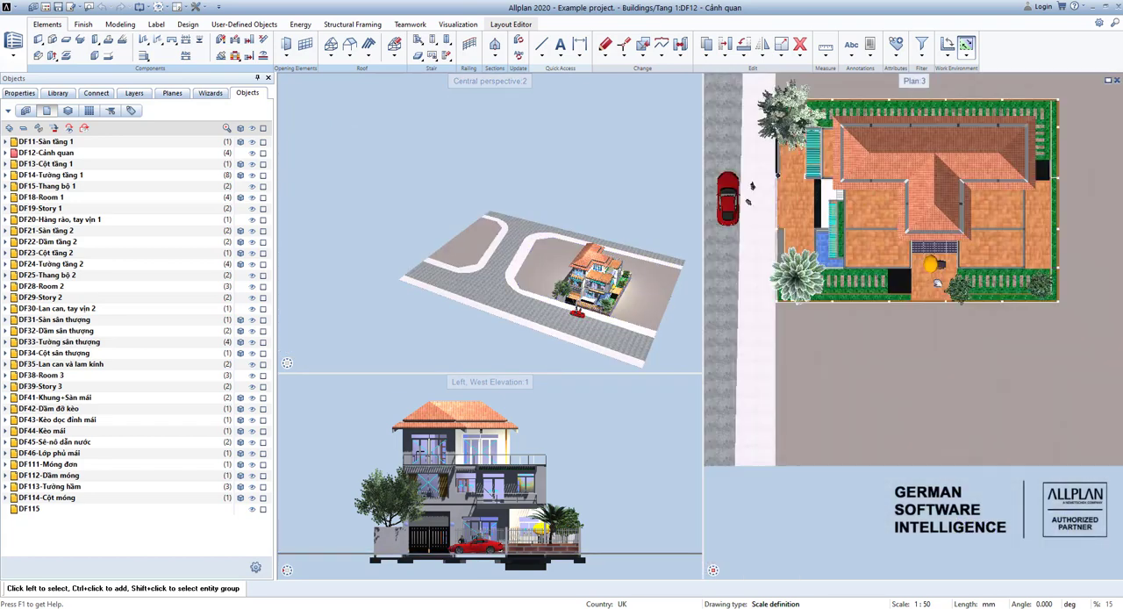
pyautogui.press('F2')
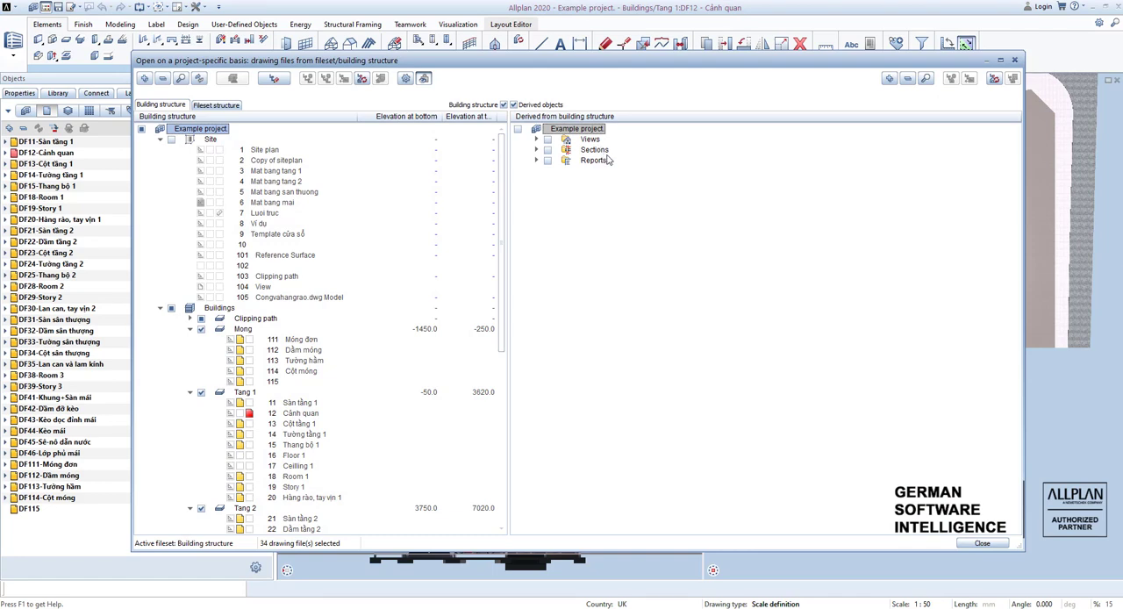
pyautogui.click(536, 148)
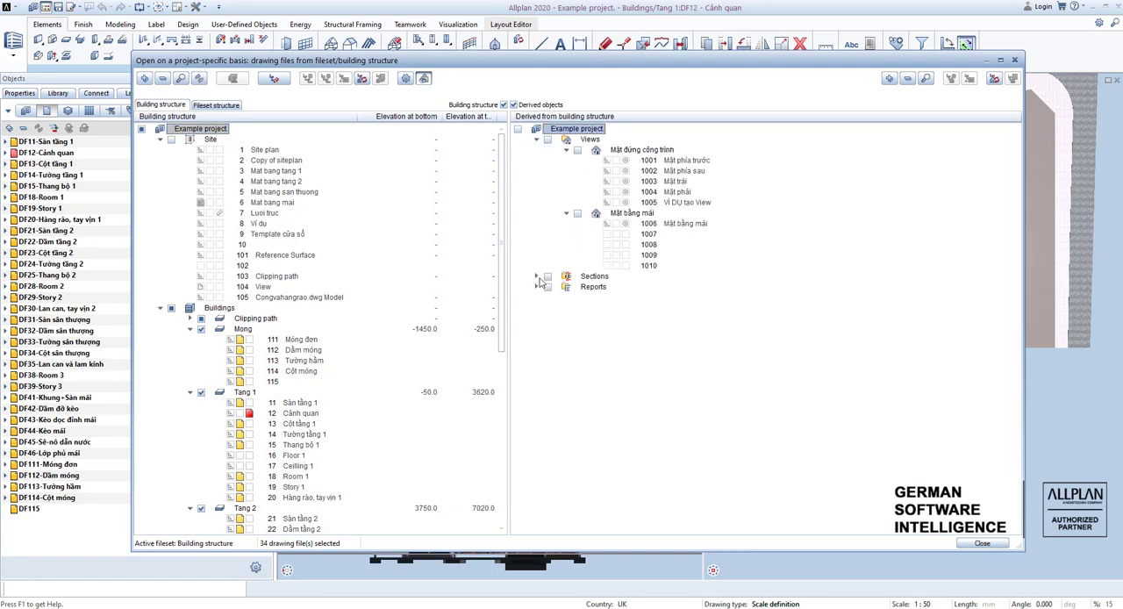
pyautogui.scroll(-1, 538, 282)
pyautogui.scroll(5, 574, 215)
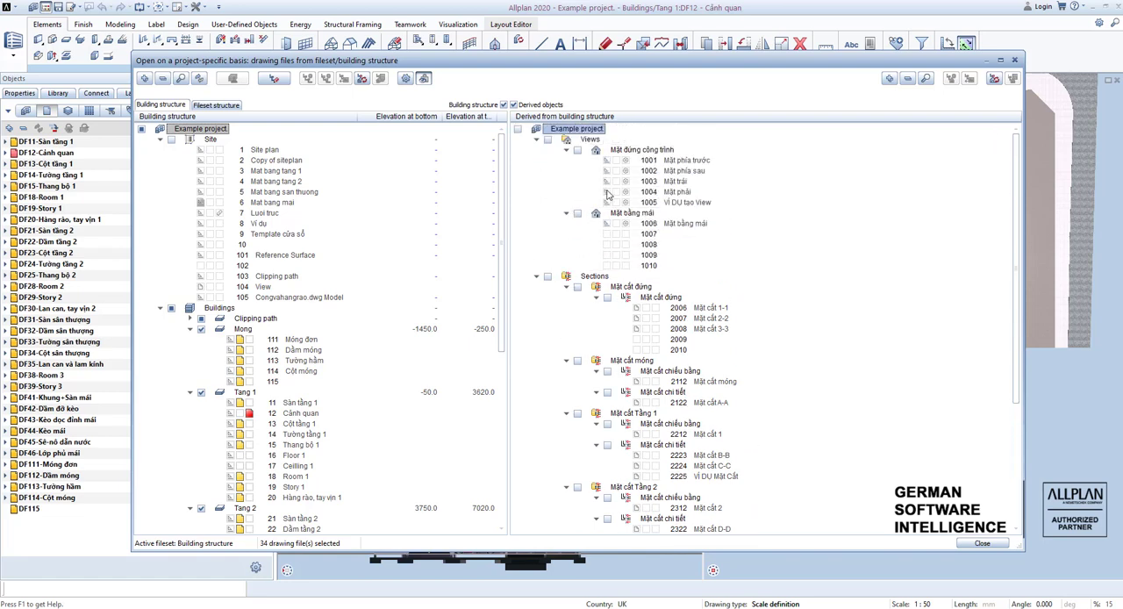
# Examine the elevation and roof plan groups under Views and the vertical, foundation and Tầng 1 groups under Sections.
pyautogui.click(645, 160)
pyautogui.click(631, 151)
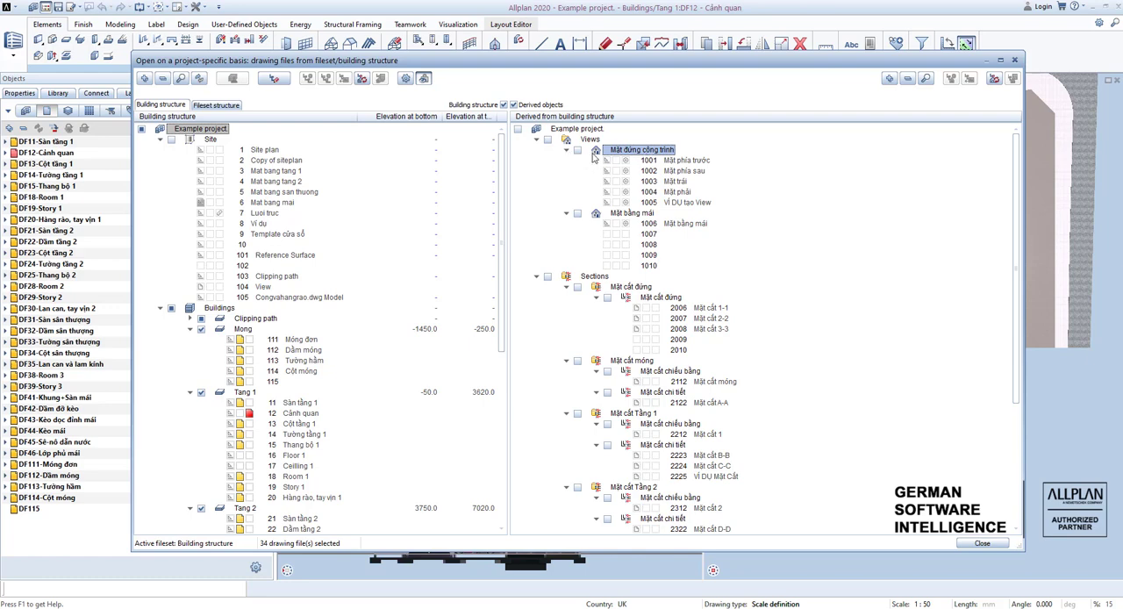
pyautogui.click(635, 214)
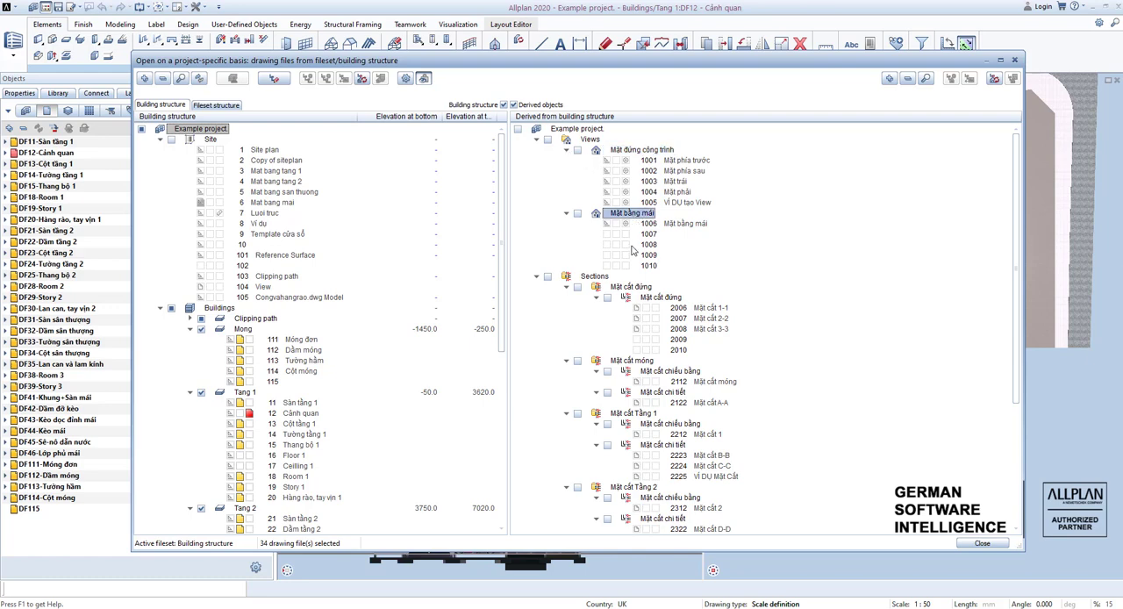
pyautogui.click(594, 277)
pyautogui.click(630, 287)
pyautogui.click(635, 361)
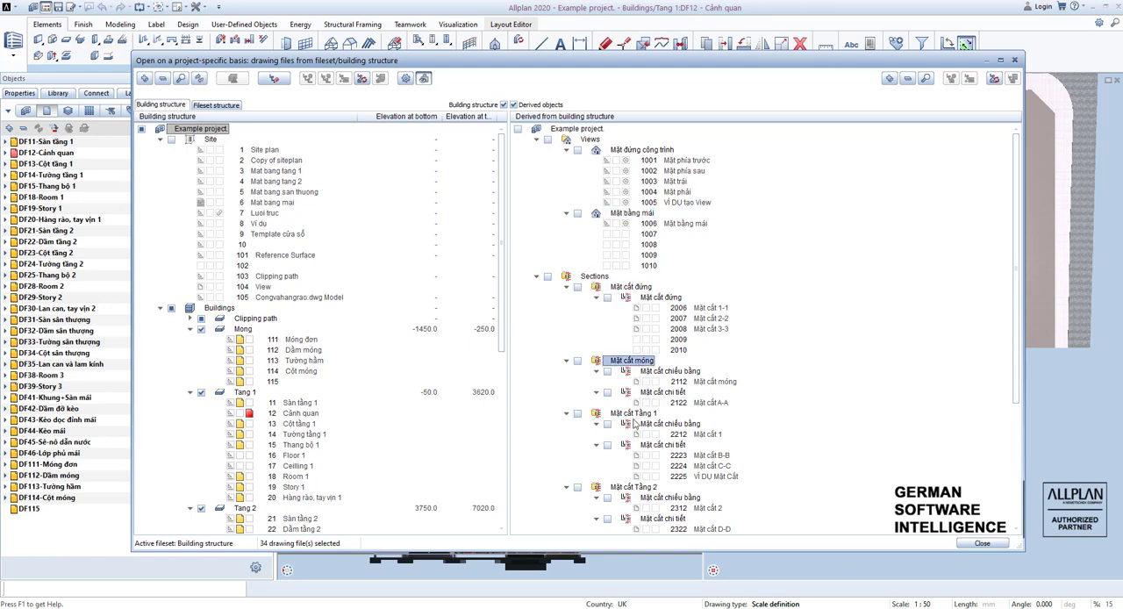
pyautogui.click(633, 415)
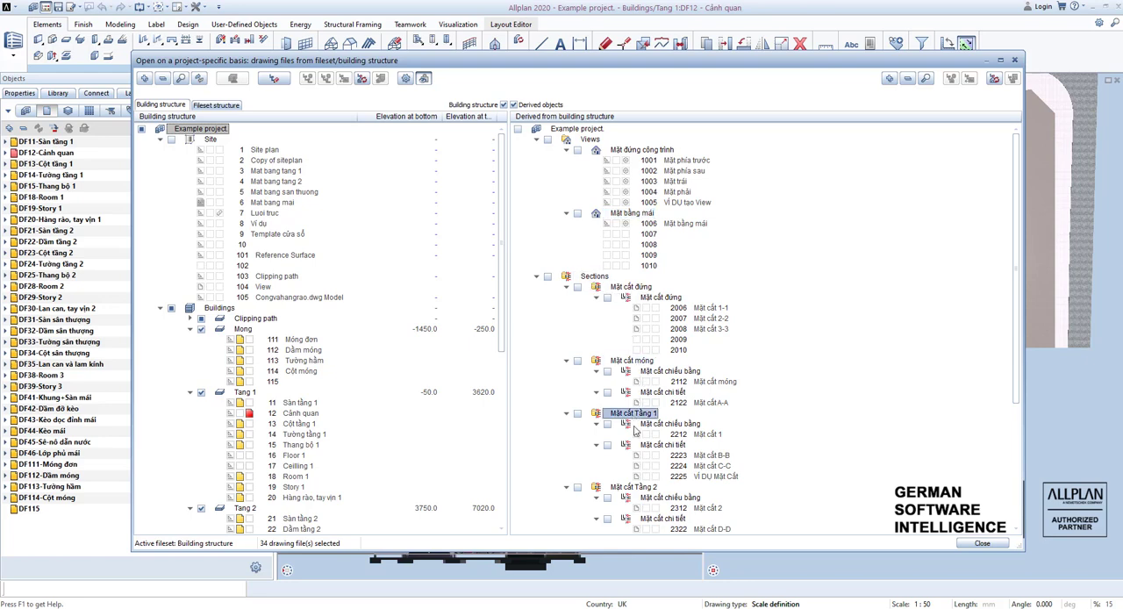
pyautogui.click(645, 152)
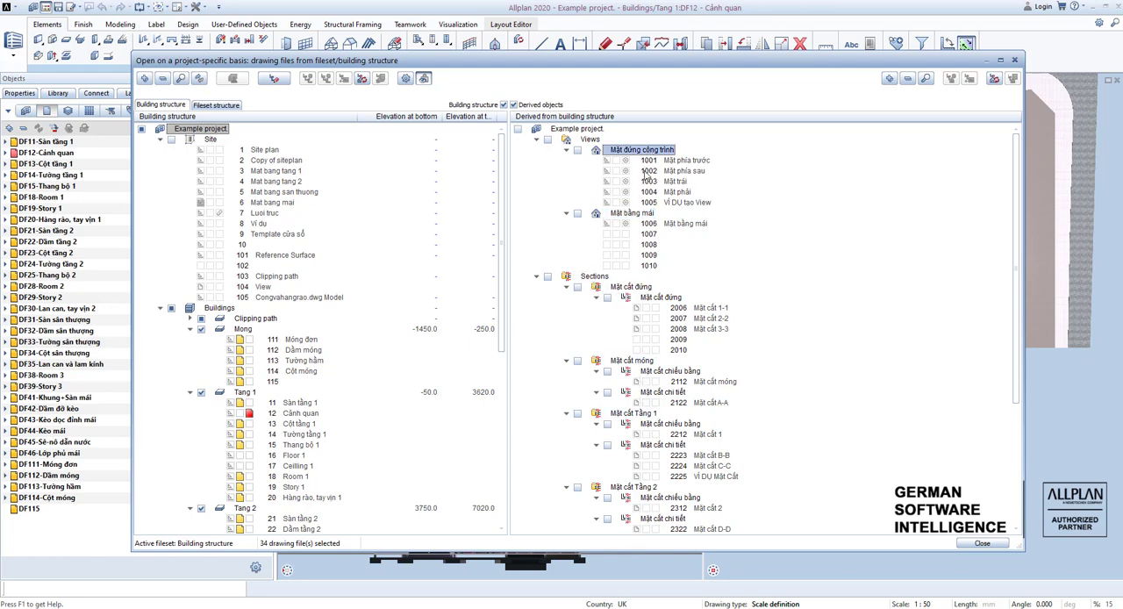
# Look at the structural levels that can be inserted under Views and the drawing file assignment for Mặt đứng công trình.
pyautogui.rightClick(588, 138)
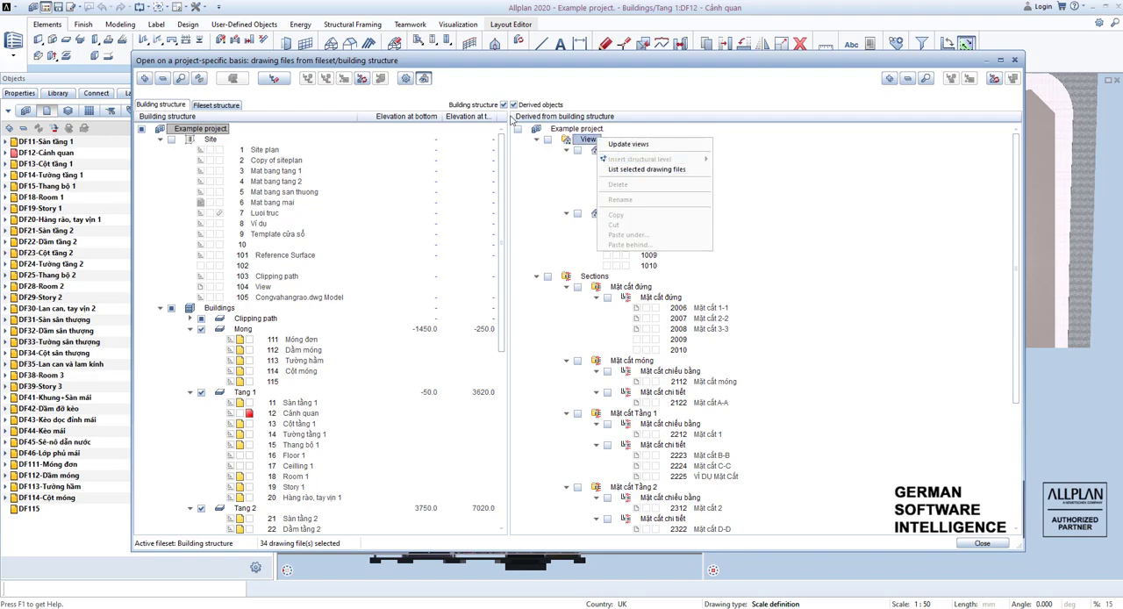
pyautogui.rightClick(591, 139)
pyautogui.moveTo(667, 159)
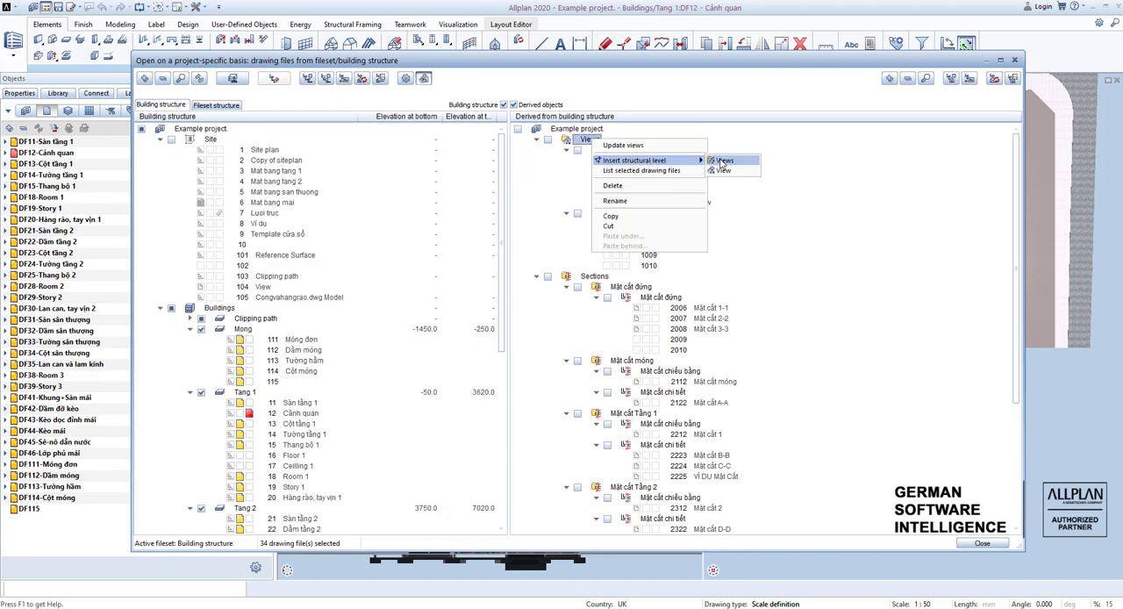
pyautogui.click(837, 170)
pyautogui.rightClick(655, 150)
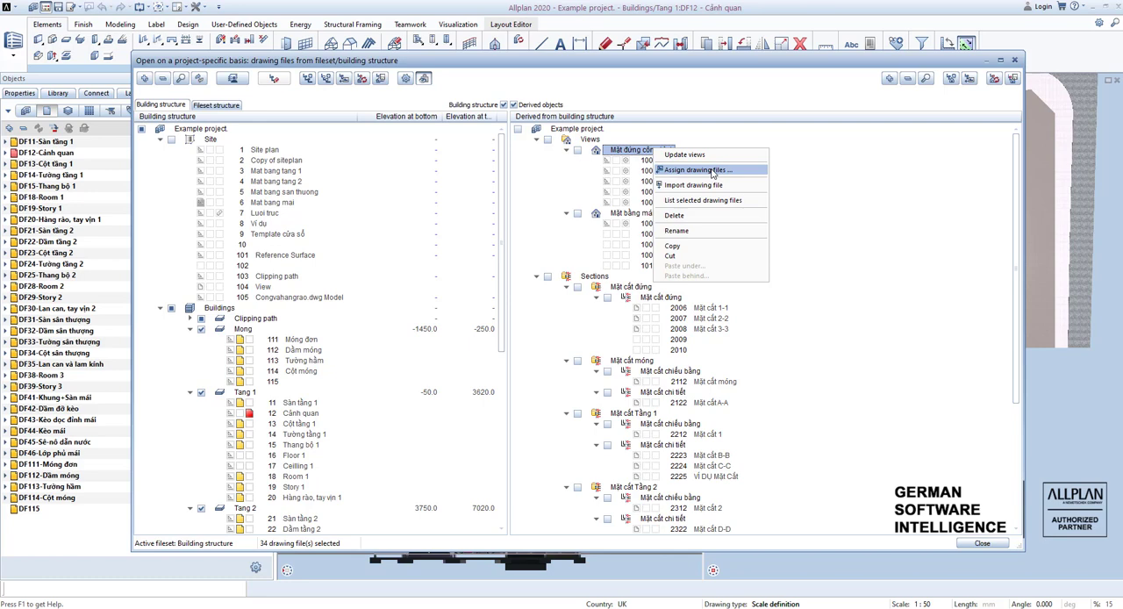
pyautogui.click(713, 170)
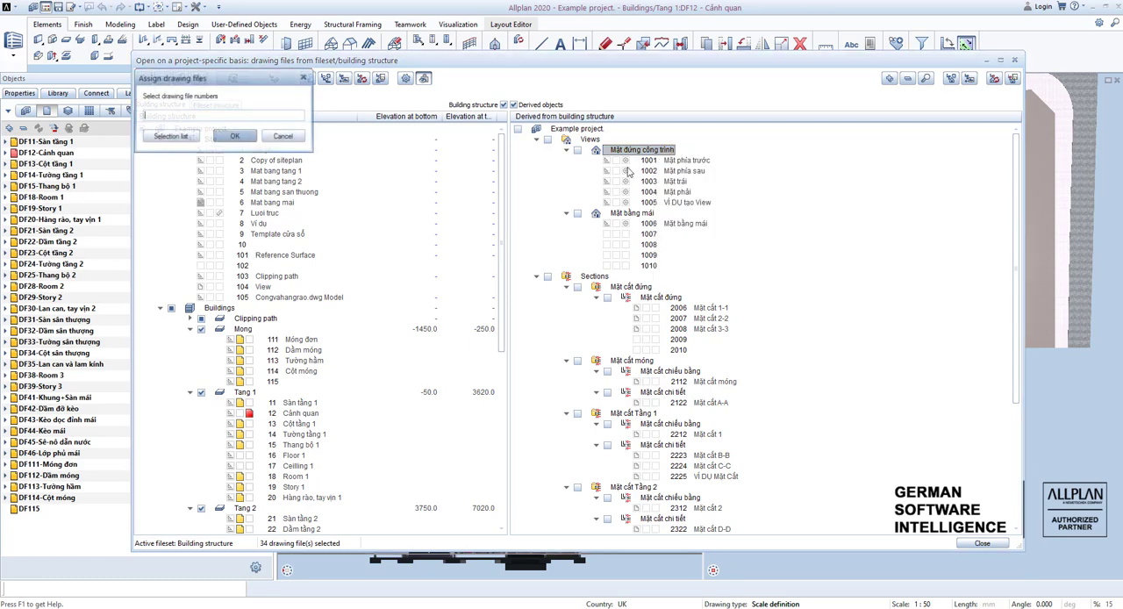
pyautogui.click(303, 79)
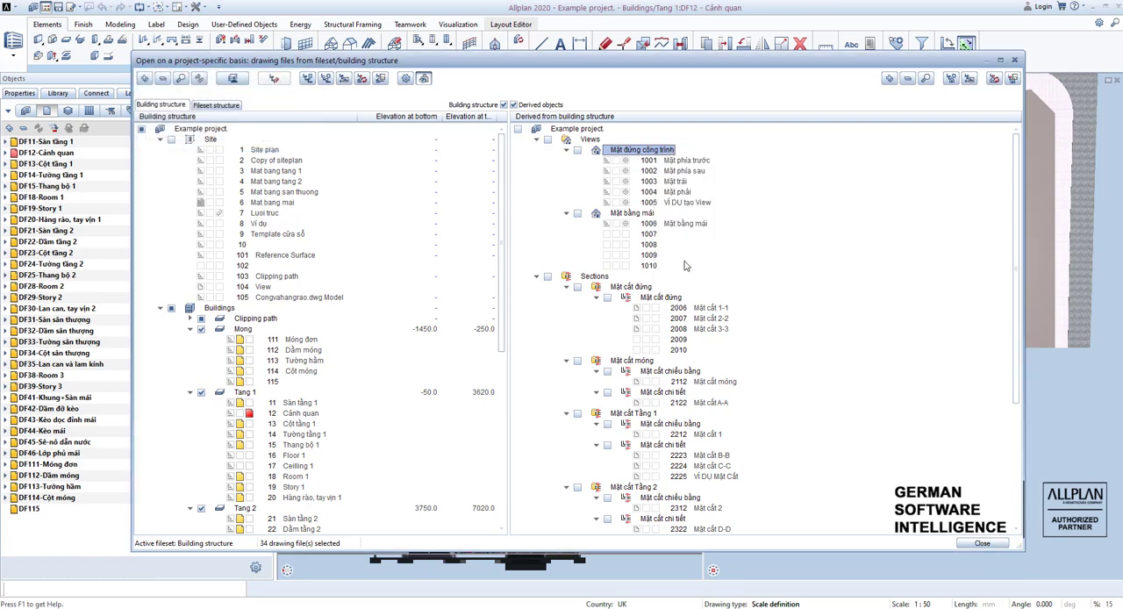
# Examine the Mặt cắt đứng group under Sections and its drawing files Mặt cắt 1-1, 2-2 and 3-3.
pyautogui.scroll(-4, 685, 195)
pyautogui.scroll(2, 672, 256)
pyautogui.scroll(2, 665, 326)
pyautogui.click(593, 277)
pyautogui.click(632, 287)
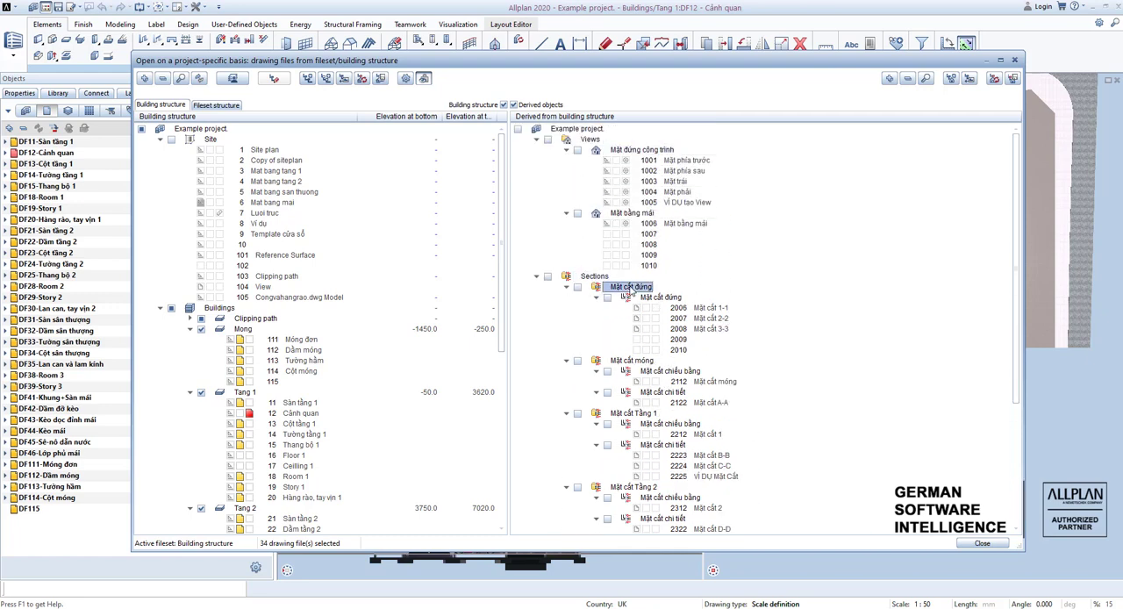
pyautogui.scroll(-1, 669, 304)
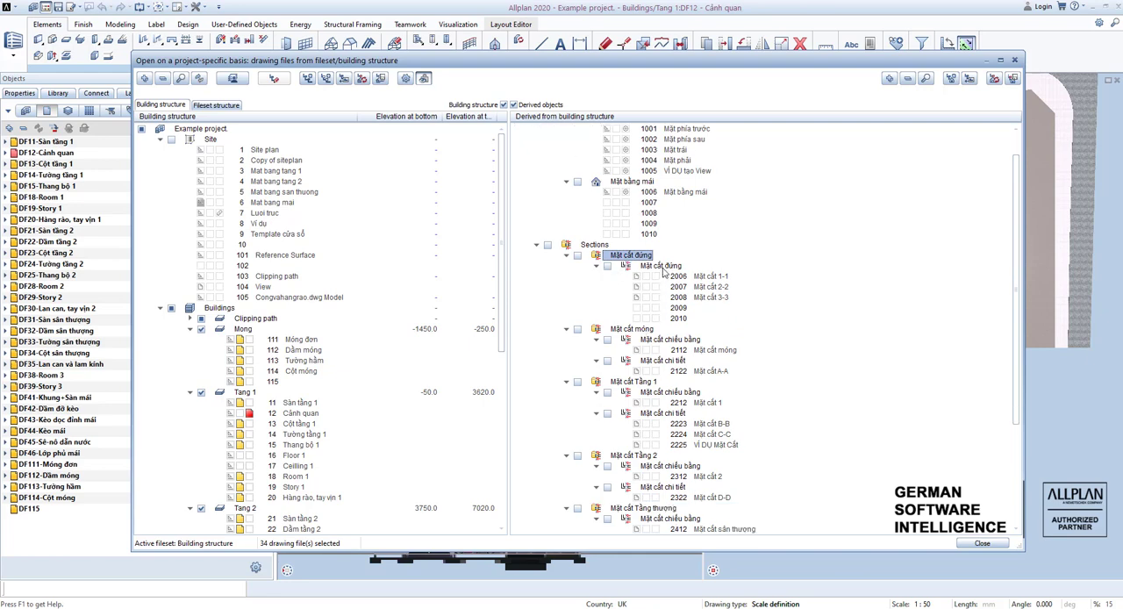
pyautogui.click(663, 267)
pyautogui.click(698, 277)
pyautogui.click(702, 288)
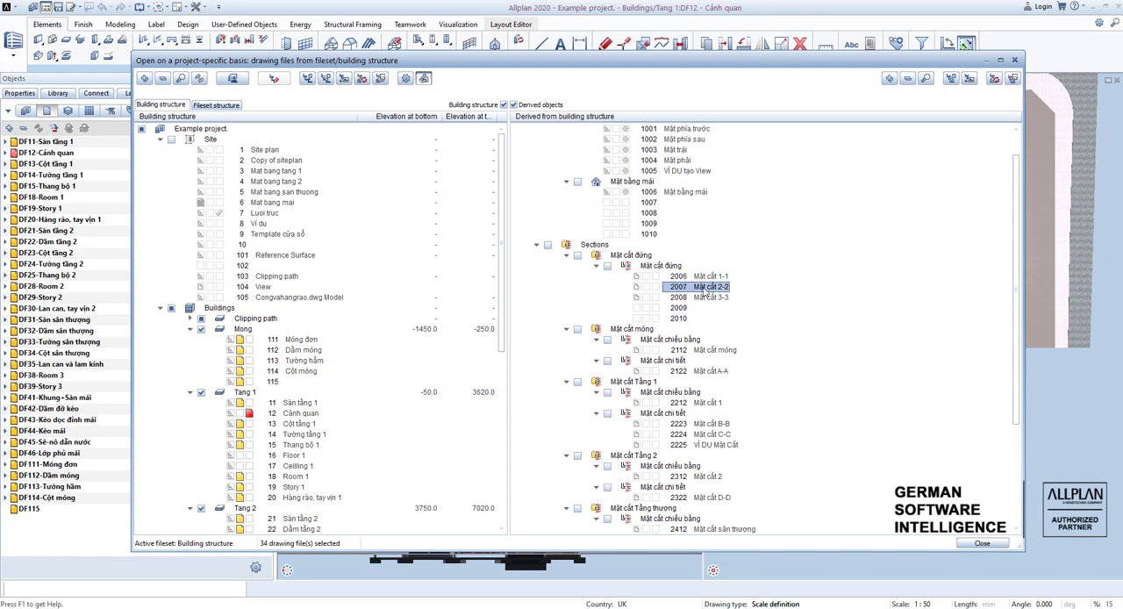
pyautogui.click(704, 297)
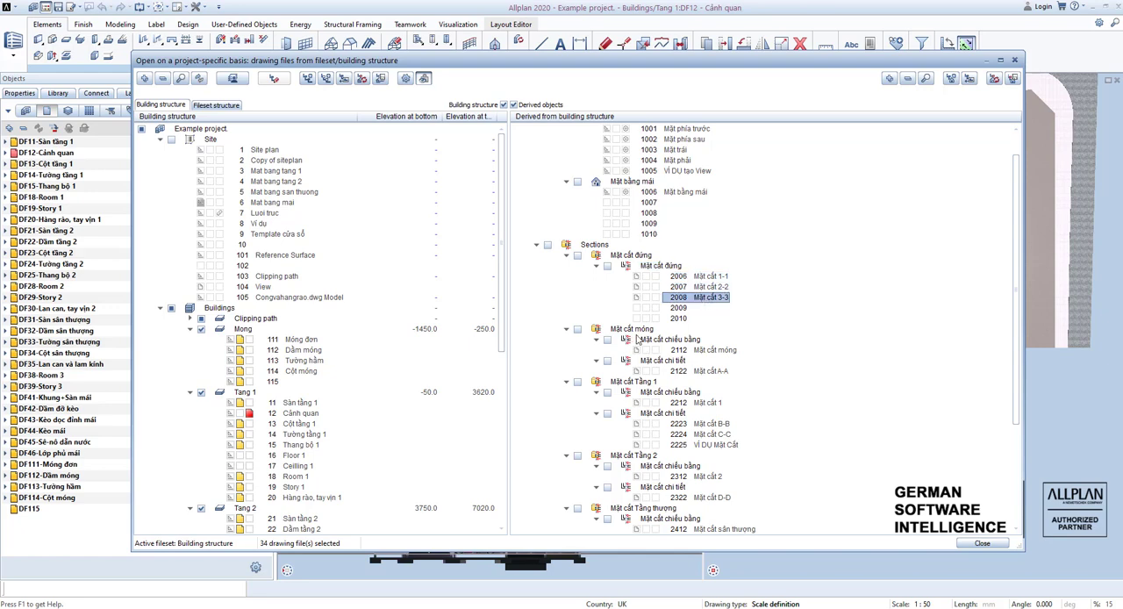
# Review the section groups from Mặt cắt móng through Tầng 1, Tầng 2 and Tầng thượng to Tầng mái.
pyautogui.click(637, 330)
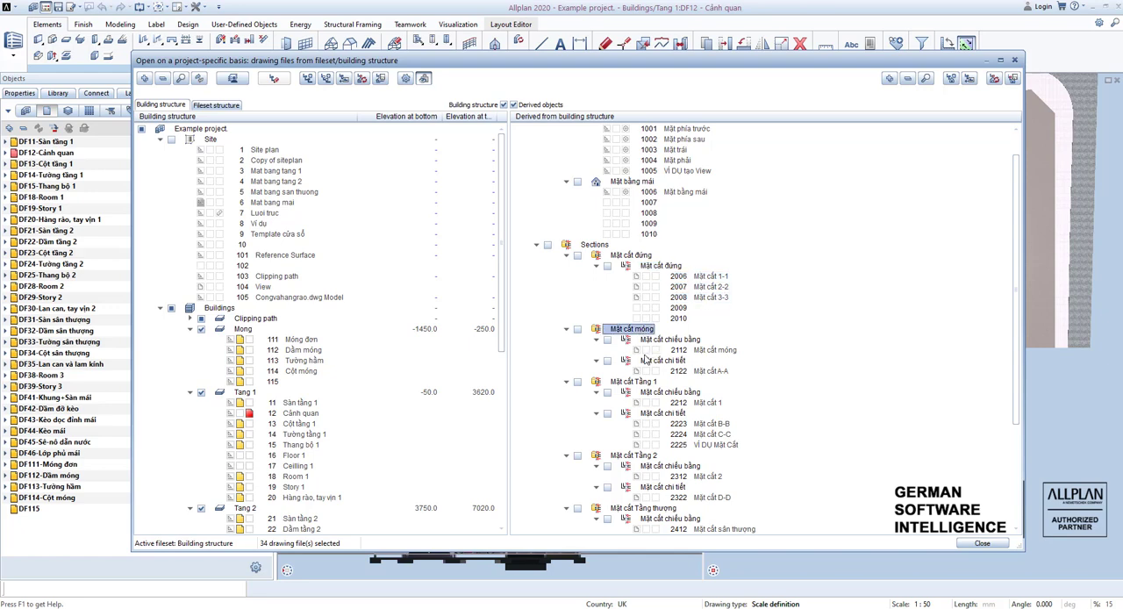
pyautogui.click(670, 341)
pyautogui.click(668, 361)
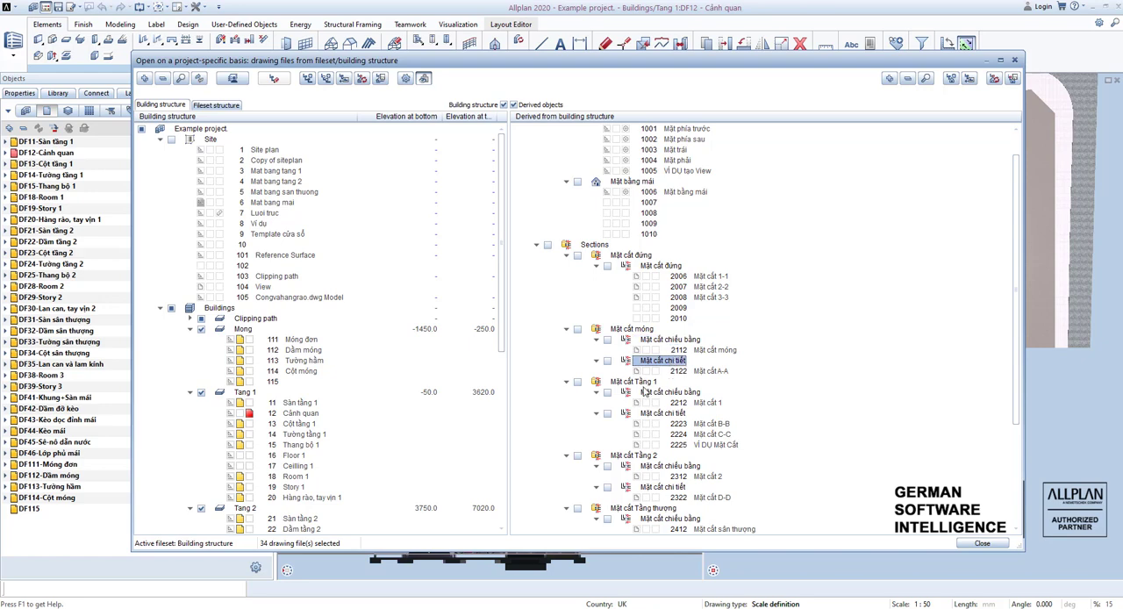
pyautogui.click(647, 383)
pyautogui.click(646, 456)
pyautogui.scroll(-1, 645, 469)
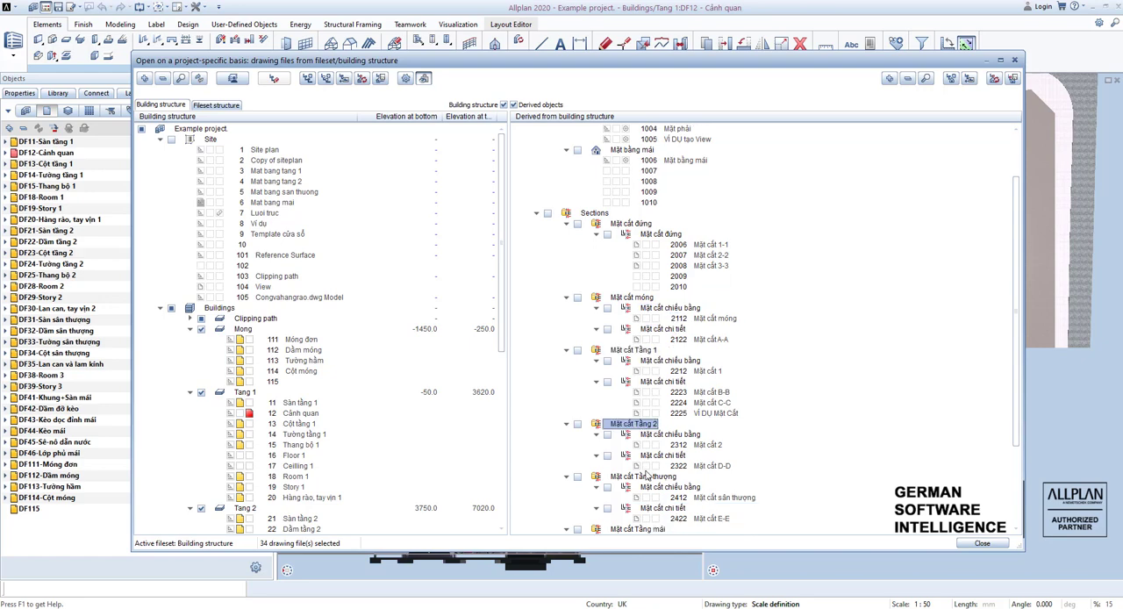
pyautogui.click(645, 477)
pyautogui.scroll(-1, 646, 480)
pyautogui.click(644, 499)
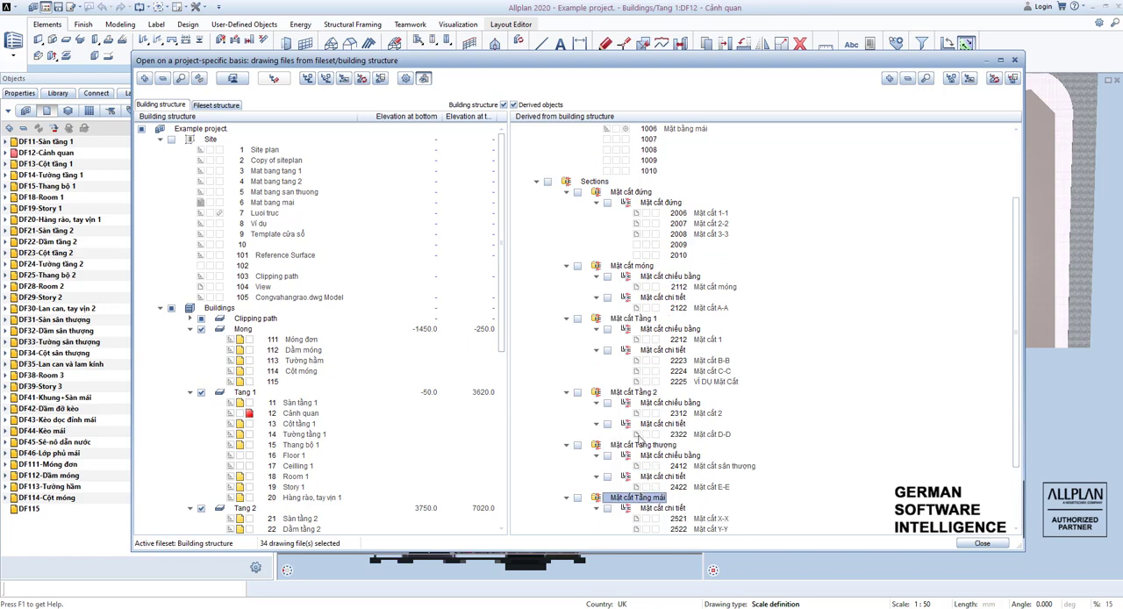
# Review the detail groups for railings, windows and doors at the end of the Sections branch.
pyautogui.scroll(-3, 645, 496)
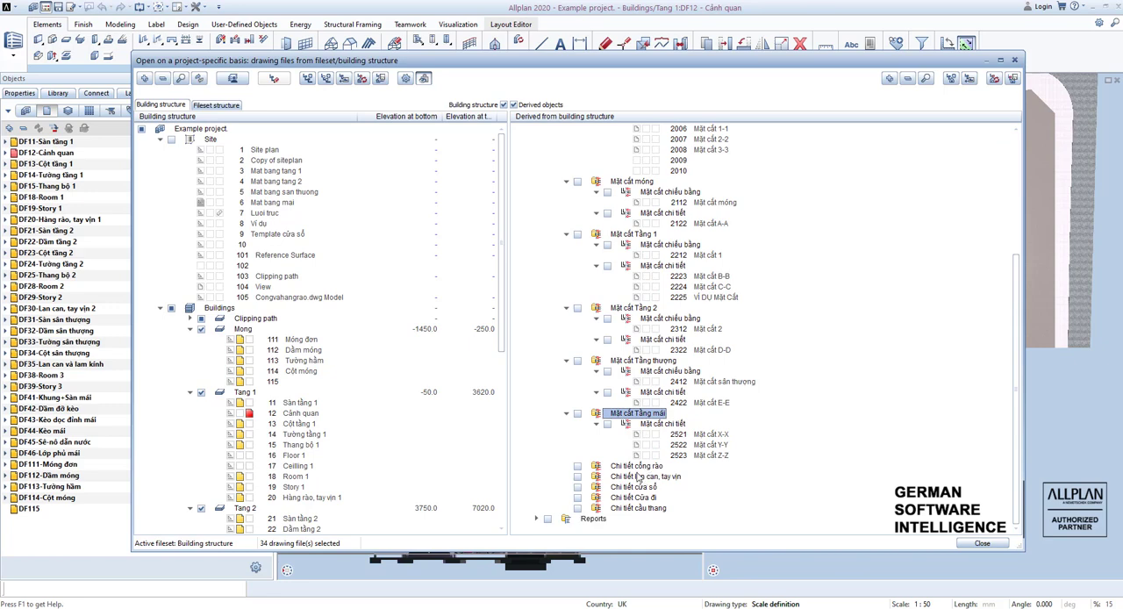
pyautogui.click(638, 476)
pyautogui.click(638, 487)
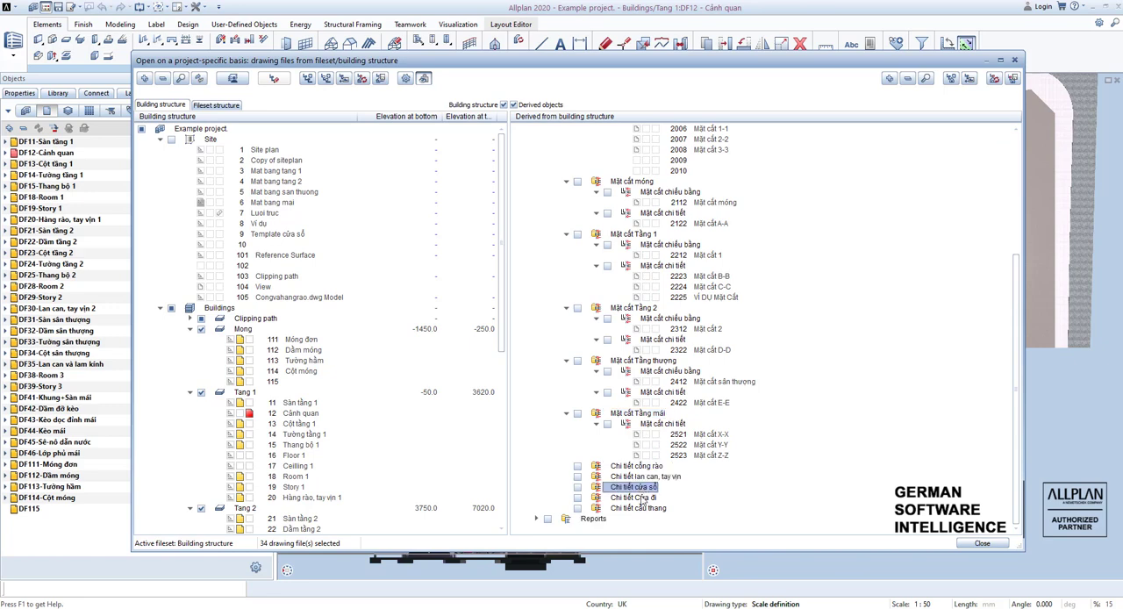
pyautogui.click(643, 498)
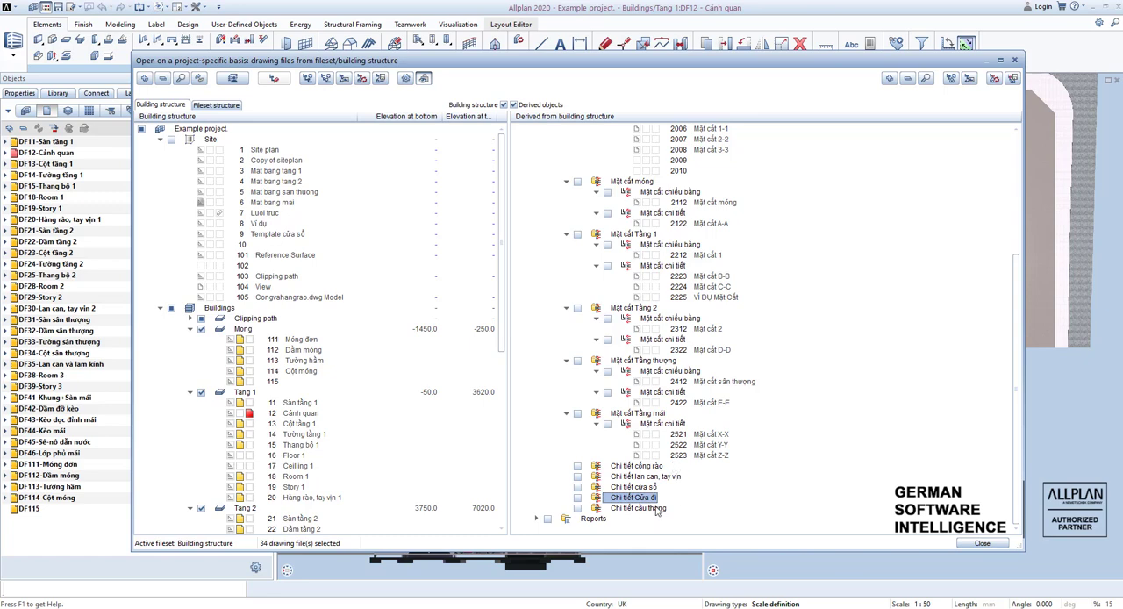
pyautogui.scroll(6, 649, 439)
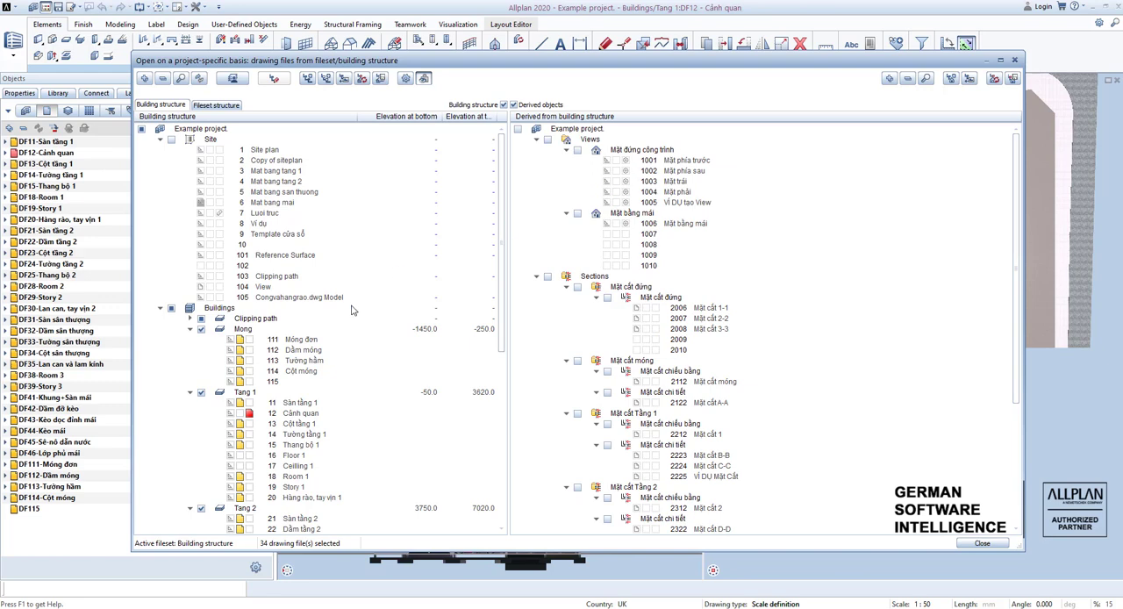
# Make drawing file 1005 VÍ DỤ tạo View current, with 12 Cảnh quan open for editing.
pyautogui.scroll(-3, 352, 309)
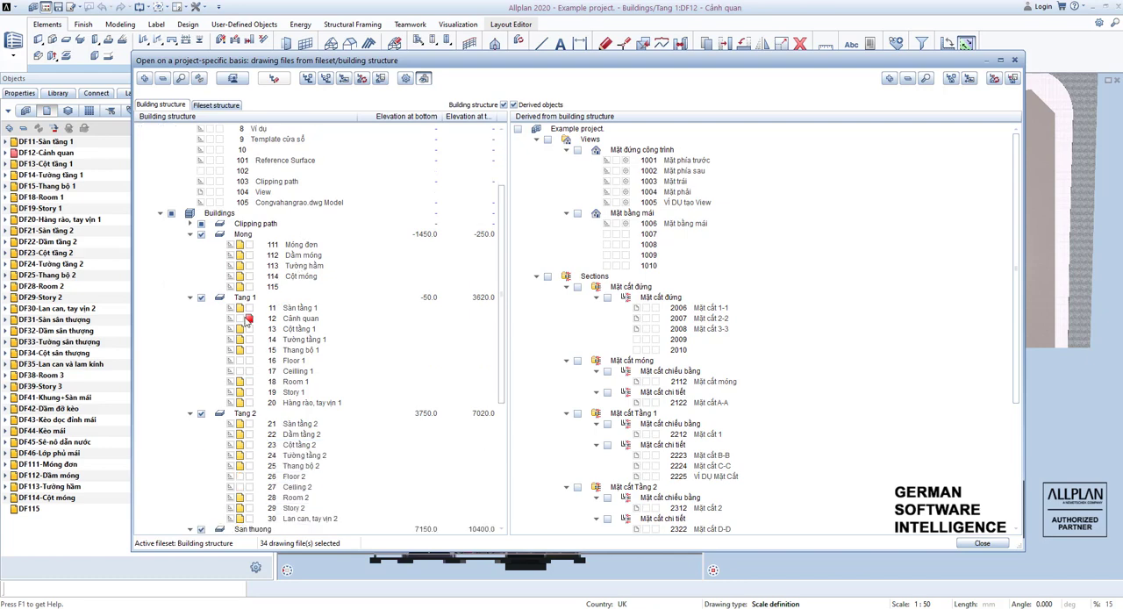
pyautogui.click(246, 319)
pyautogui.scroll(-7, 246, 421)
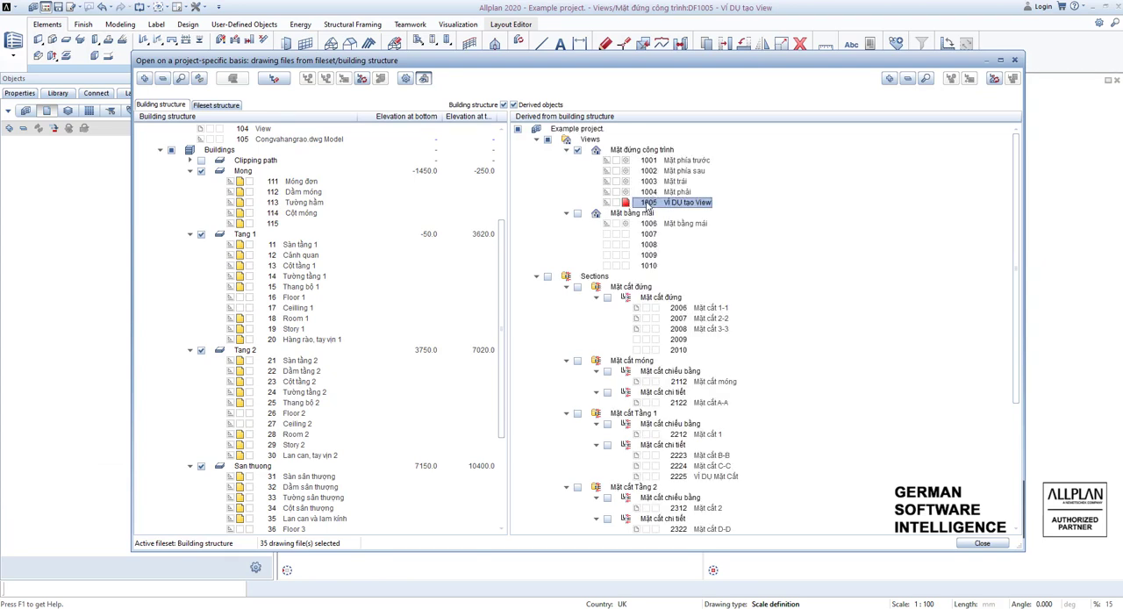
# Start generating a view in drawing file 1005 and accept the selected building drawing files as its source.
pyautogui.rightClick(654, 204)
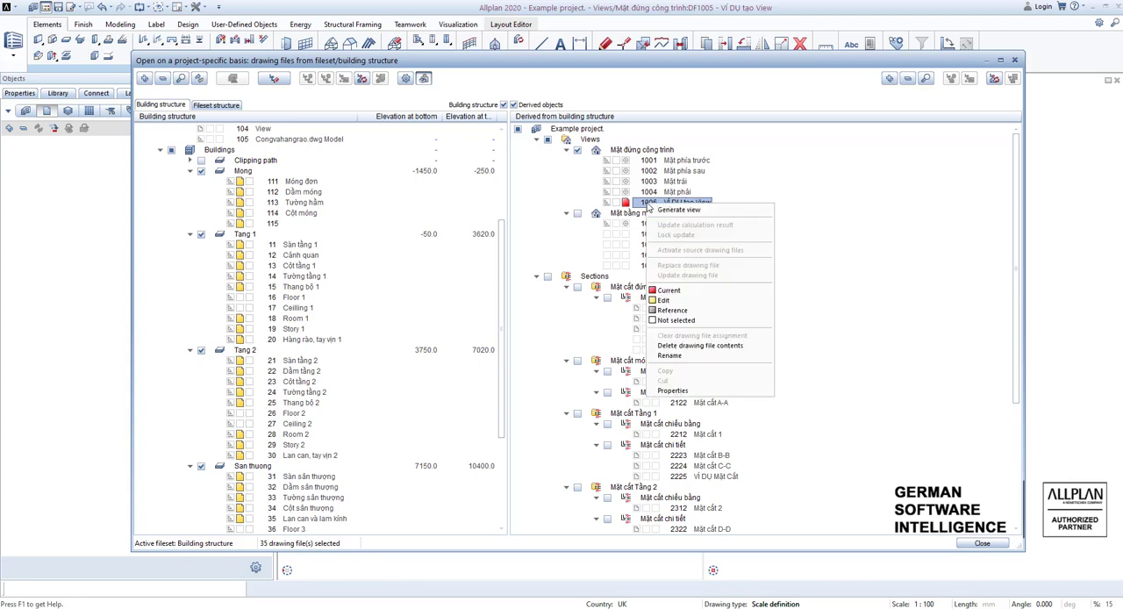
pyautogui.click(678, 210)
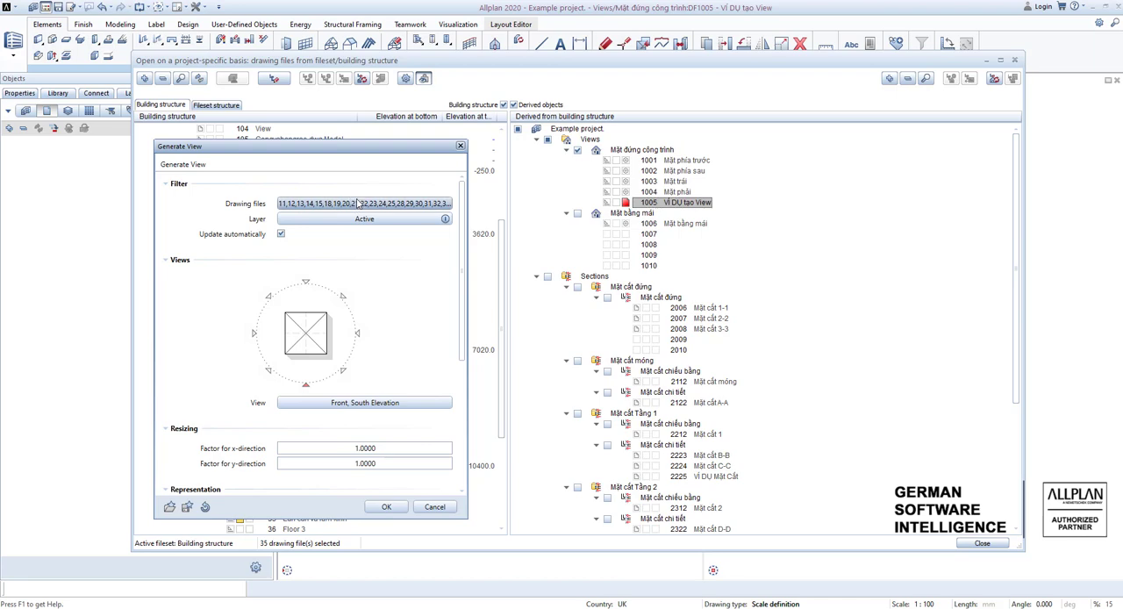
pyautogui.click(360, 203)
pyautogui.scroll(-8, 605, 230)
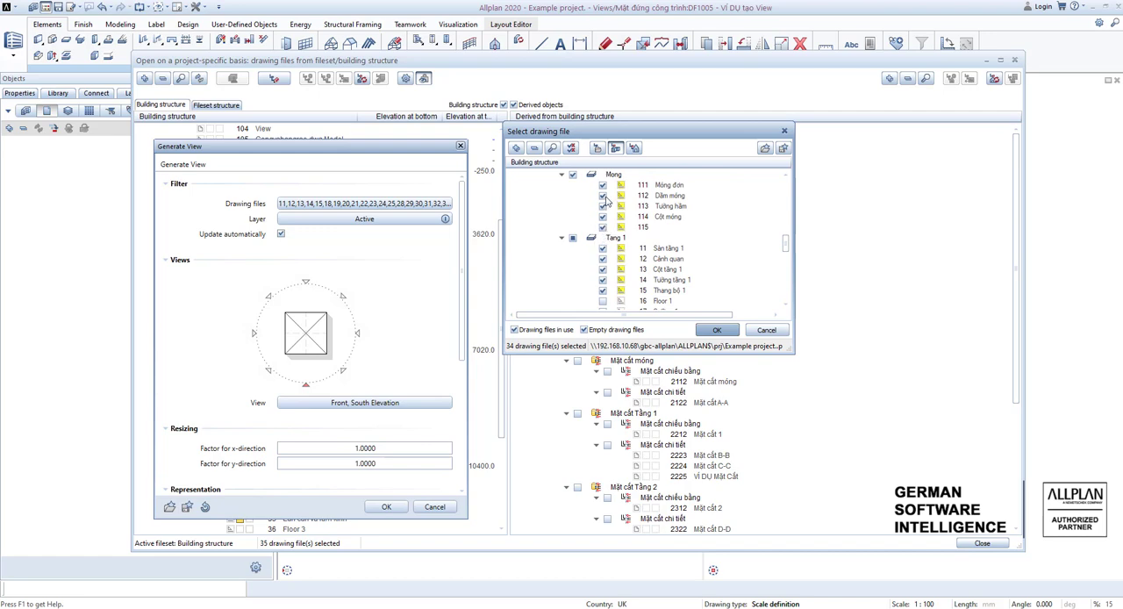
pyautogui.scroll(-4, 609, 252)
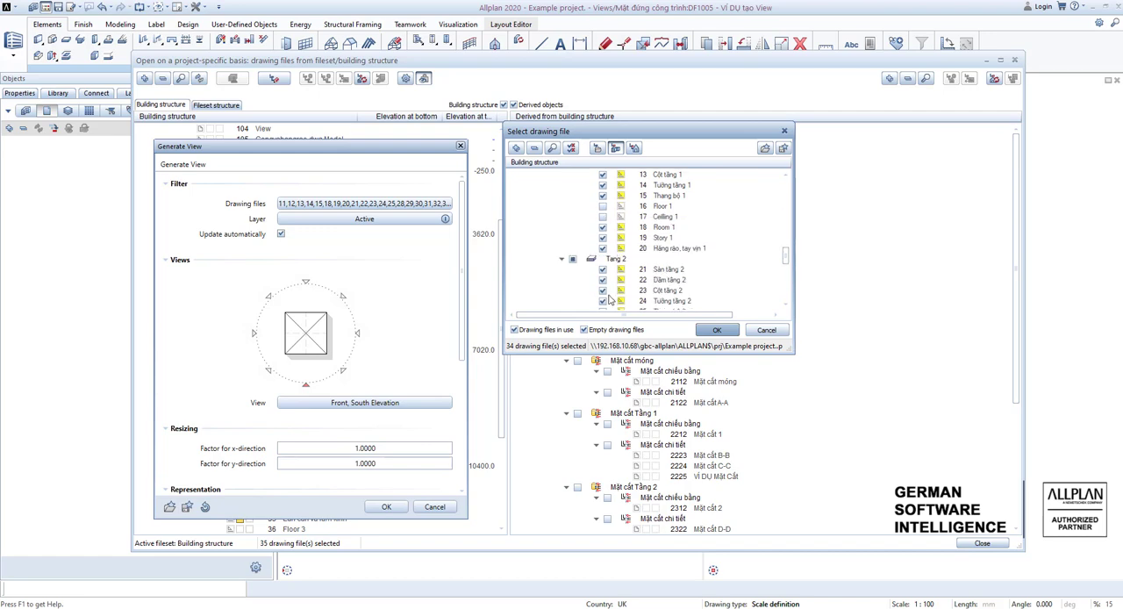
pyautogui.click(712, 330)
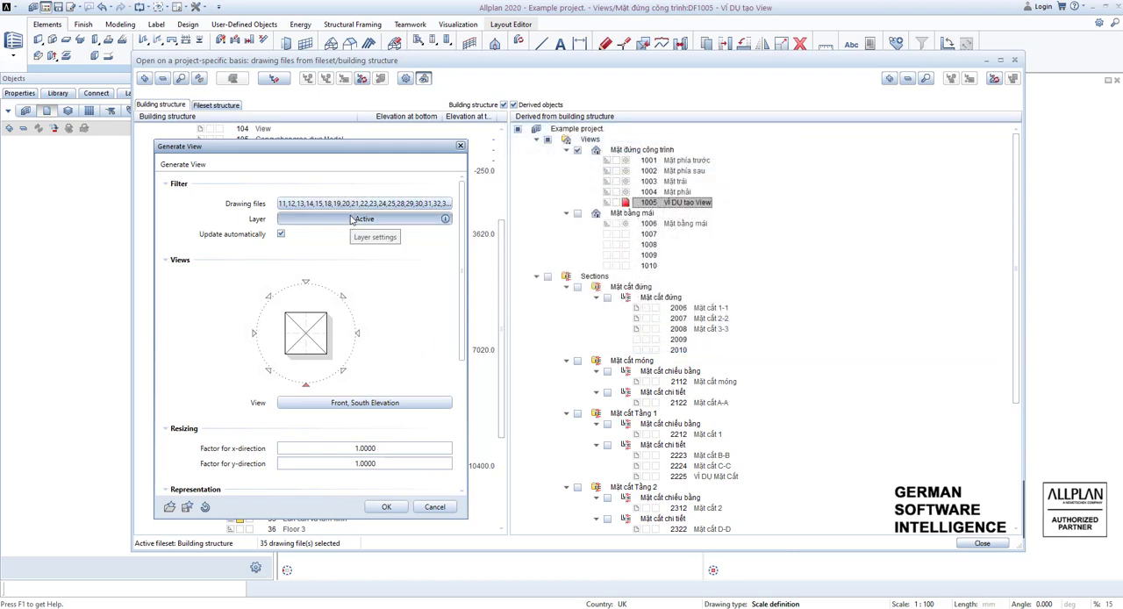
# Try the user-defined, print set and current layer options in the view's layer filter and accept Include all layers.
pyautogui.click(351, 219)
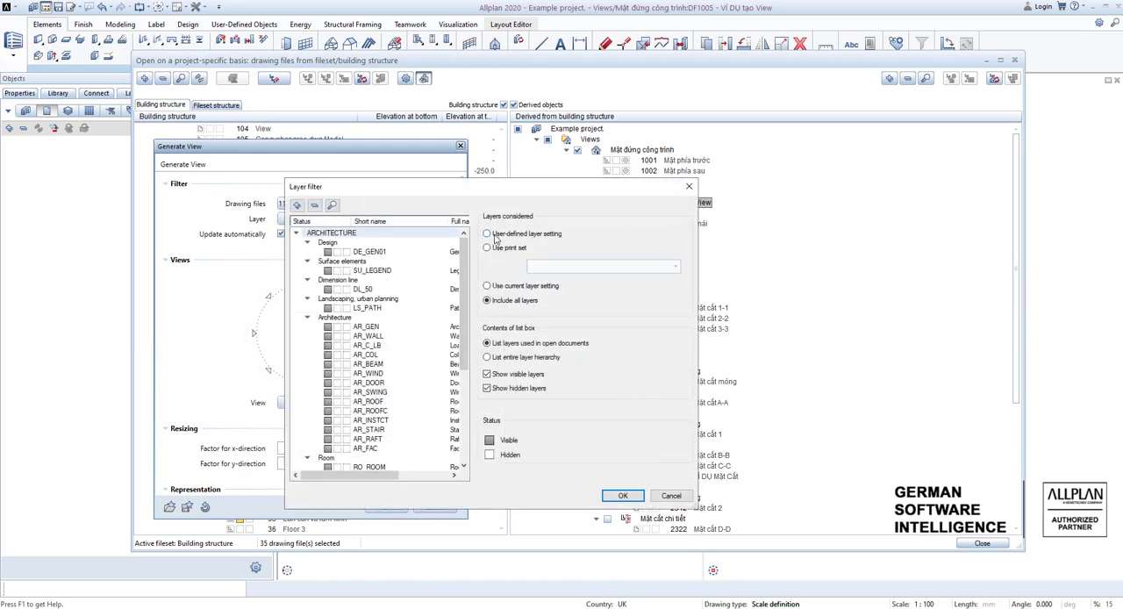
pyautogui.click(488, 233)
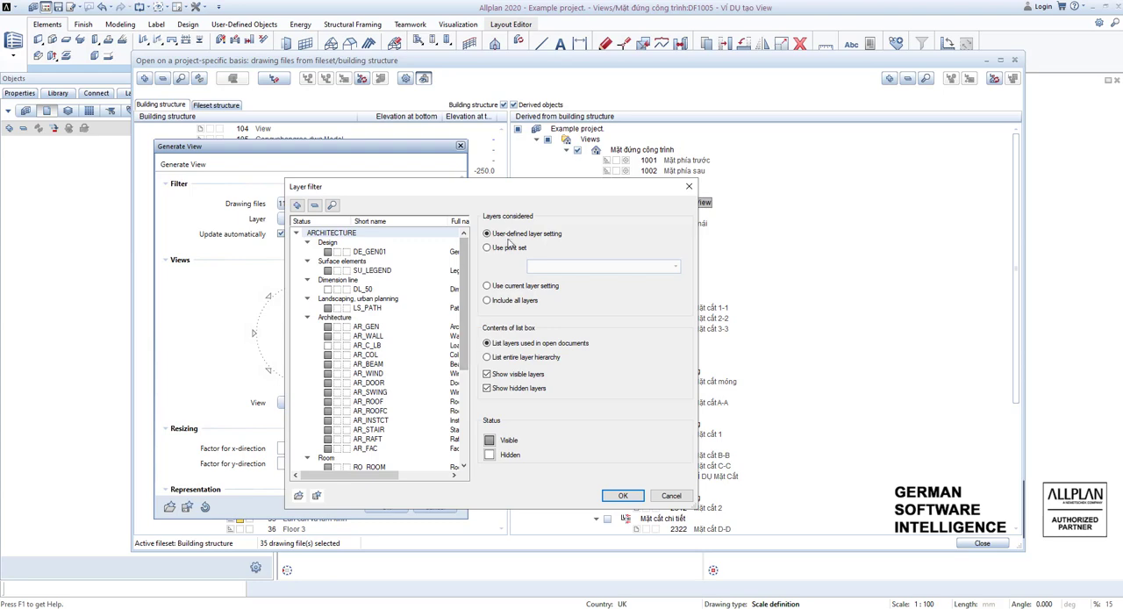
pyautogui.click(328, 308)
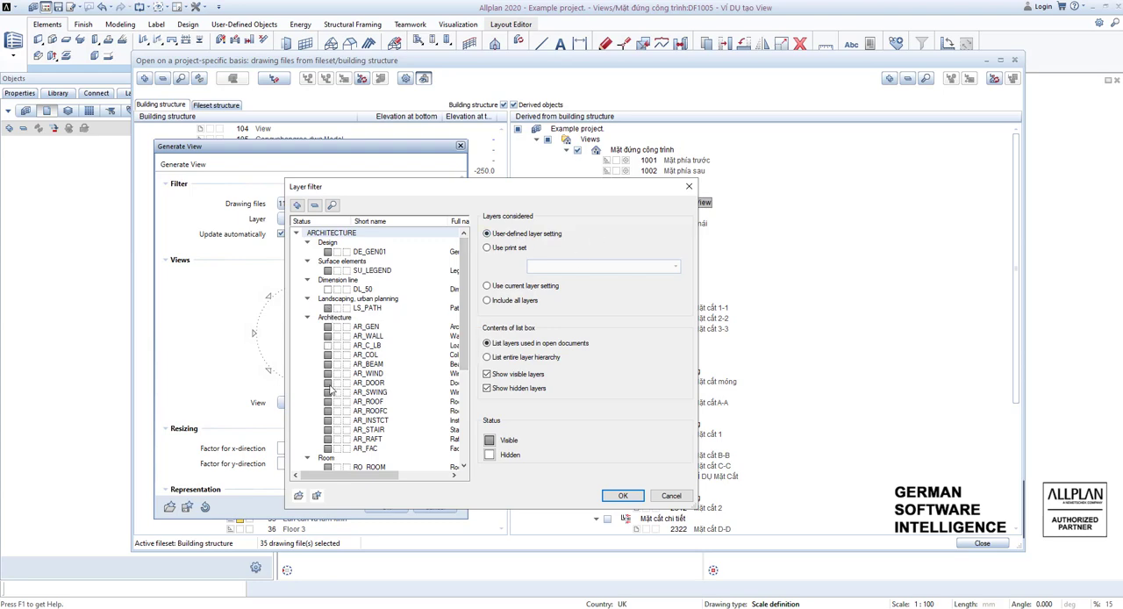
pyautogui.click(487, 249)
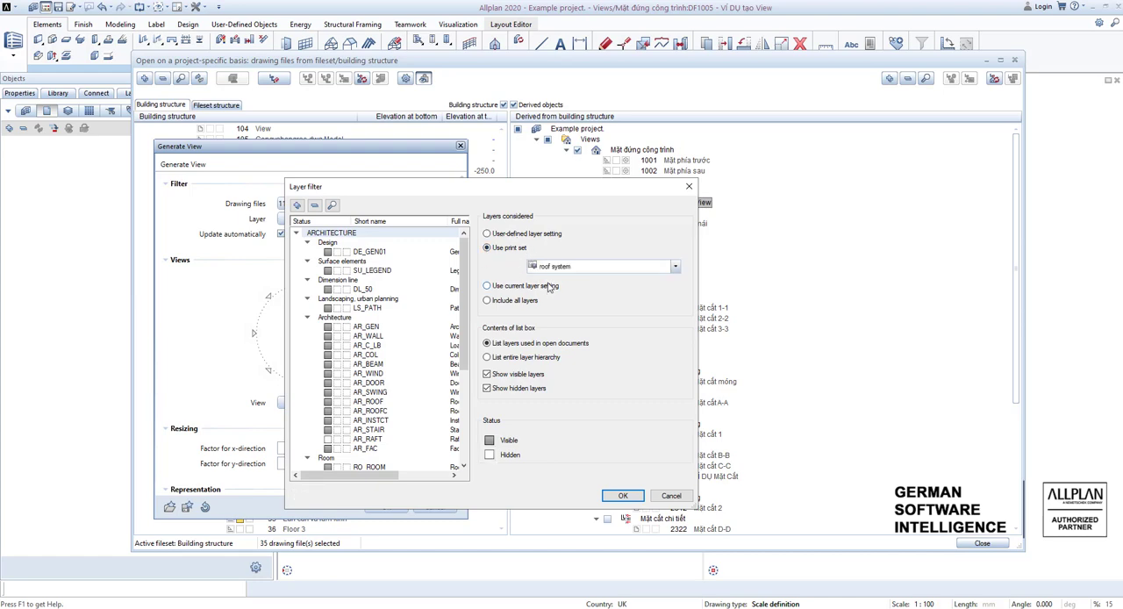
pyautogui.click(570, 266)
pyautogui.click(579, 266)
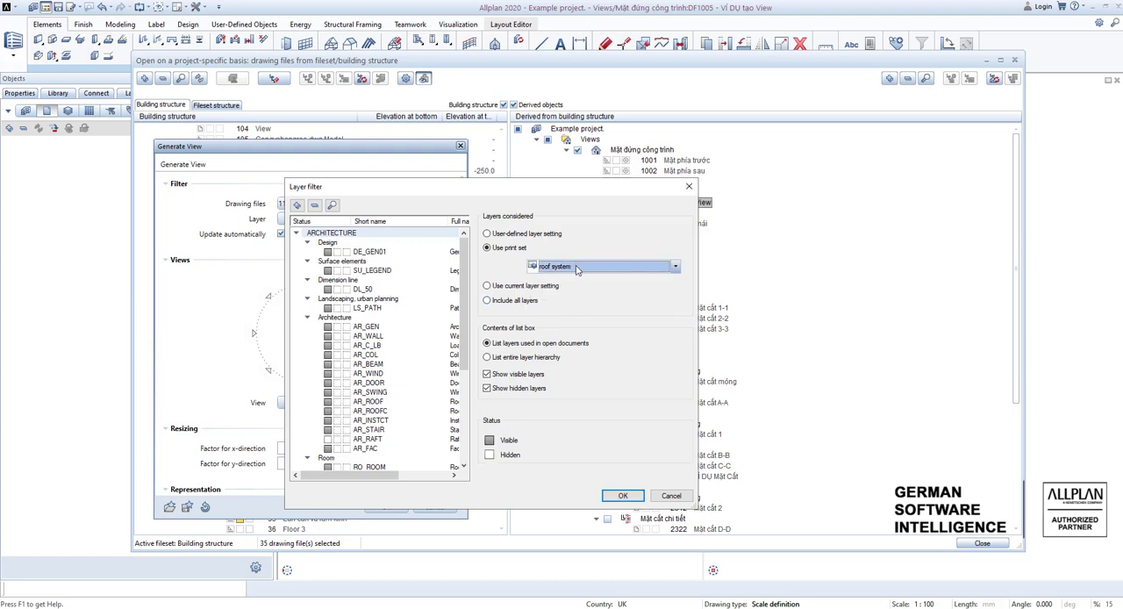
pyautogui.click(578, 266)
pyautogui.click(572, 300)
pyautogui.click(571, 266)
pyautogui.click(506, 271)
pyautogui.click(487, 286)
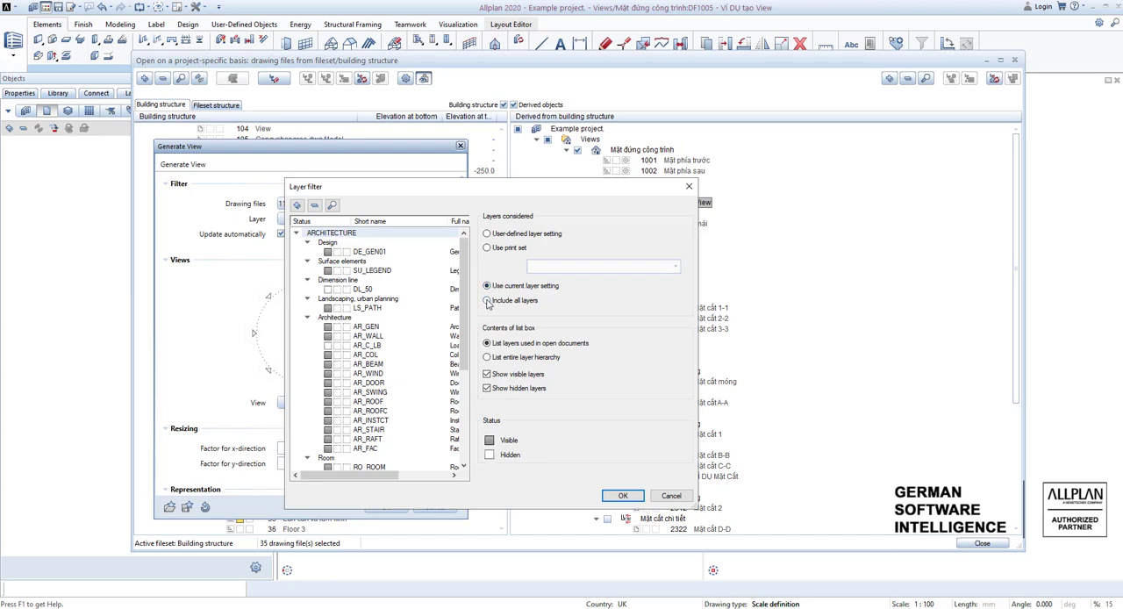
pyautogui.click(488, 301)
pyautogui.click(623, 496)
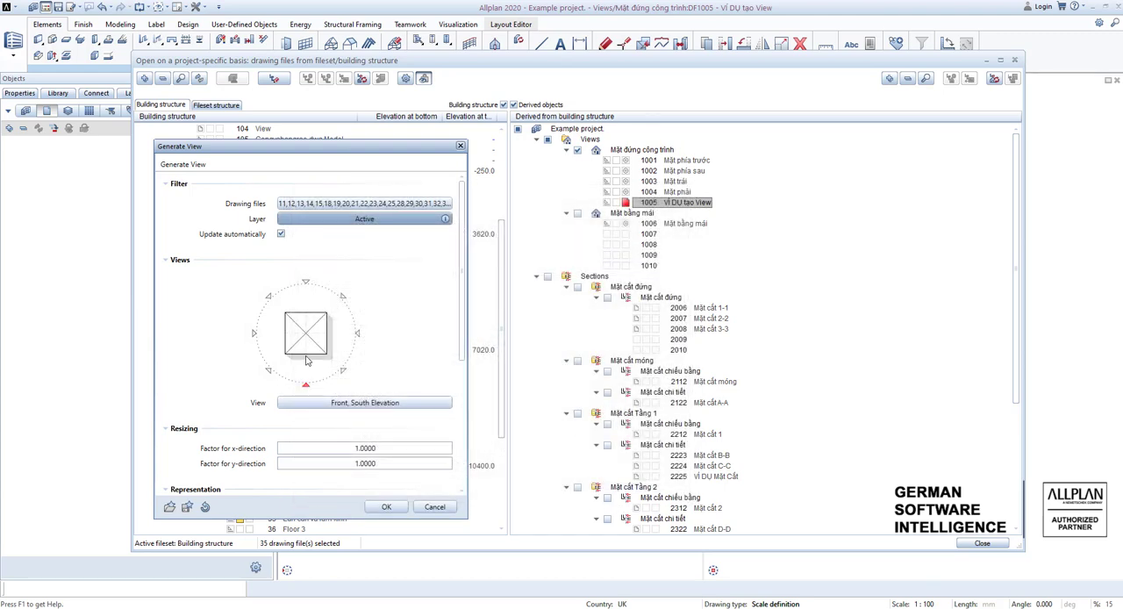
# Set the view direction to Front, South Elevation and accept its 3D view parameters.
pyautogui.click(305, 282)
pyautogui.click(306, 384)
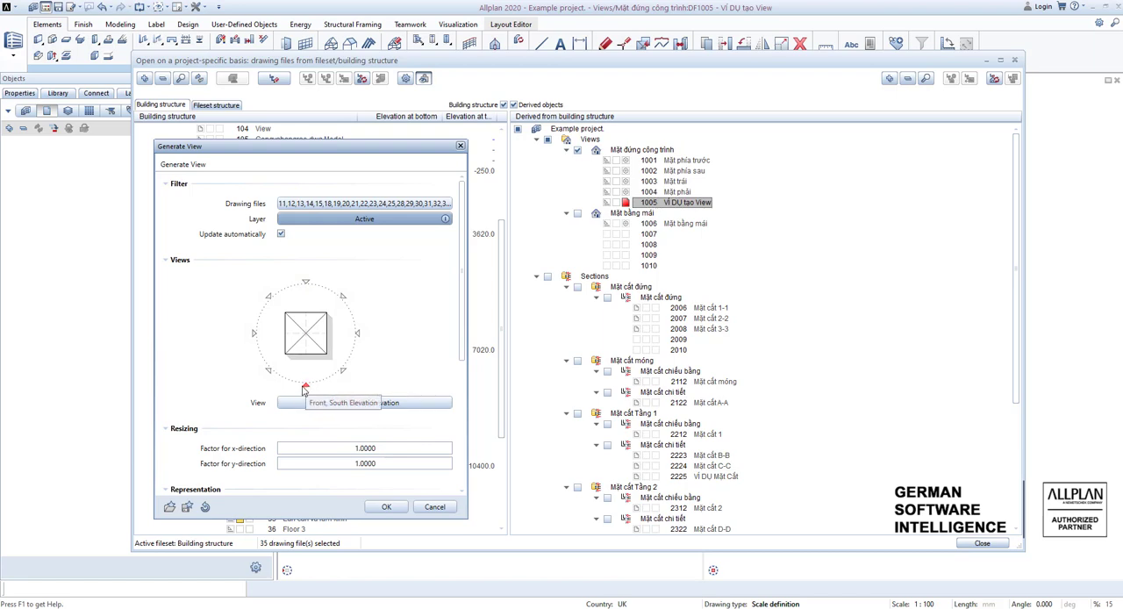
pyautogui.click(362, 402)
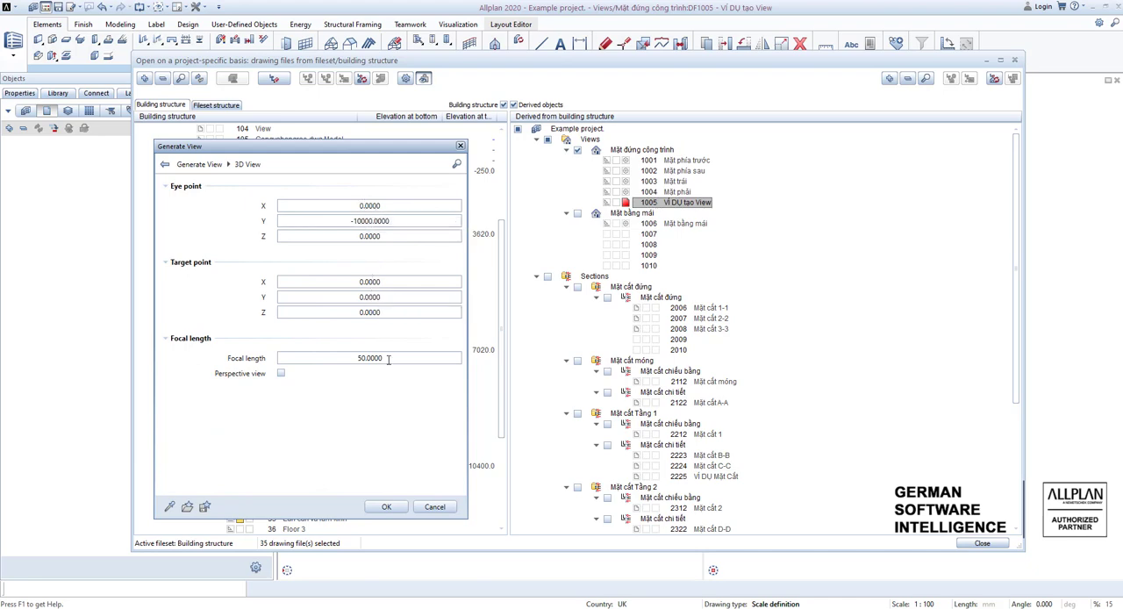
pyautogui.click(386, 506)
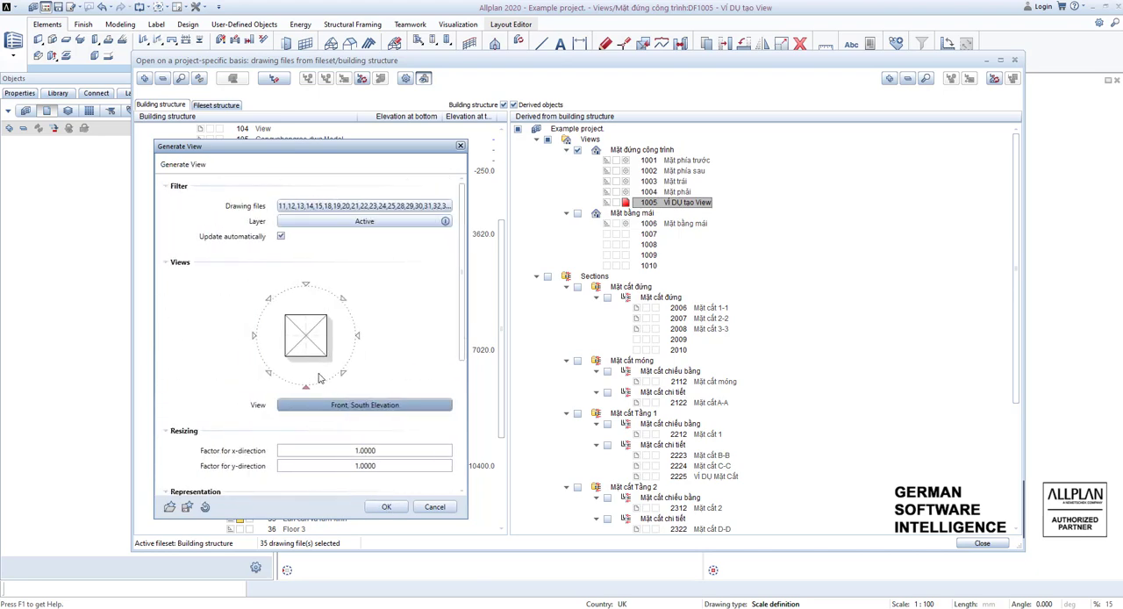
# Check the view's resizing factors and the edge settings of its formats, accepting them as they are.
pyautogui.scroll(-5, 336, 404)
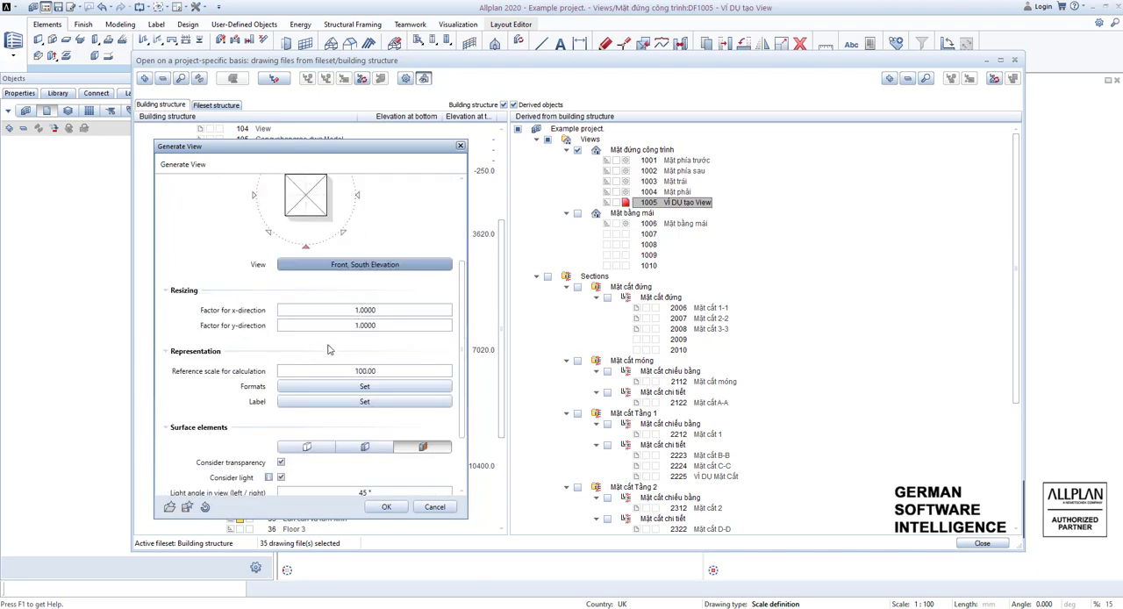
pyautogui.click(355, 325)
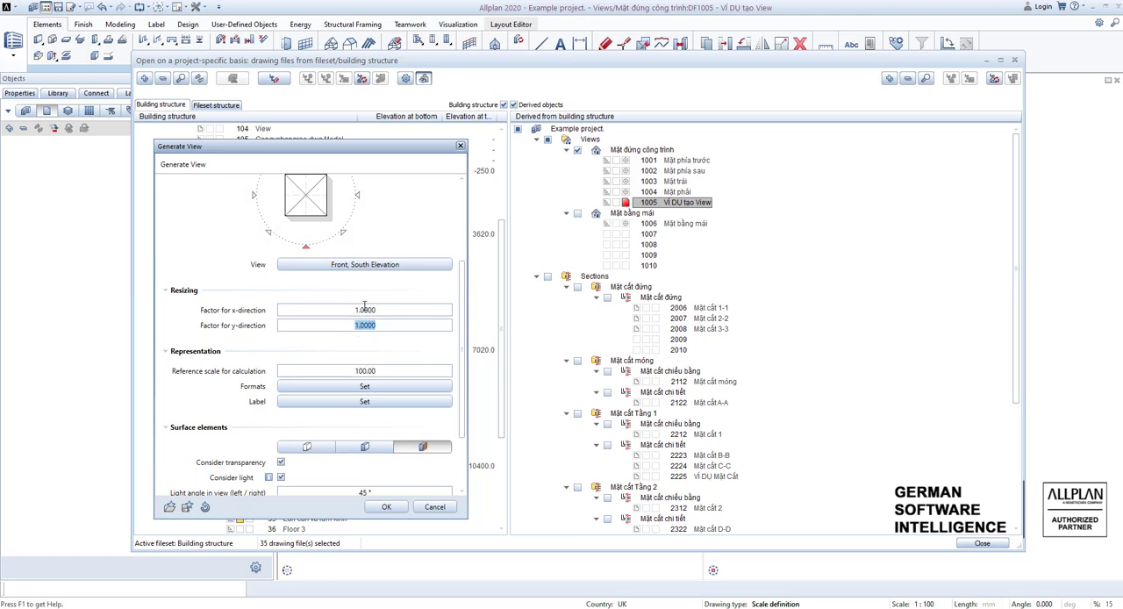
pyautogui.scroll(-1, 375, 369)
pyautogui.click(377, 324)
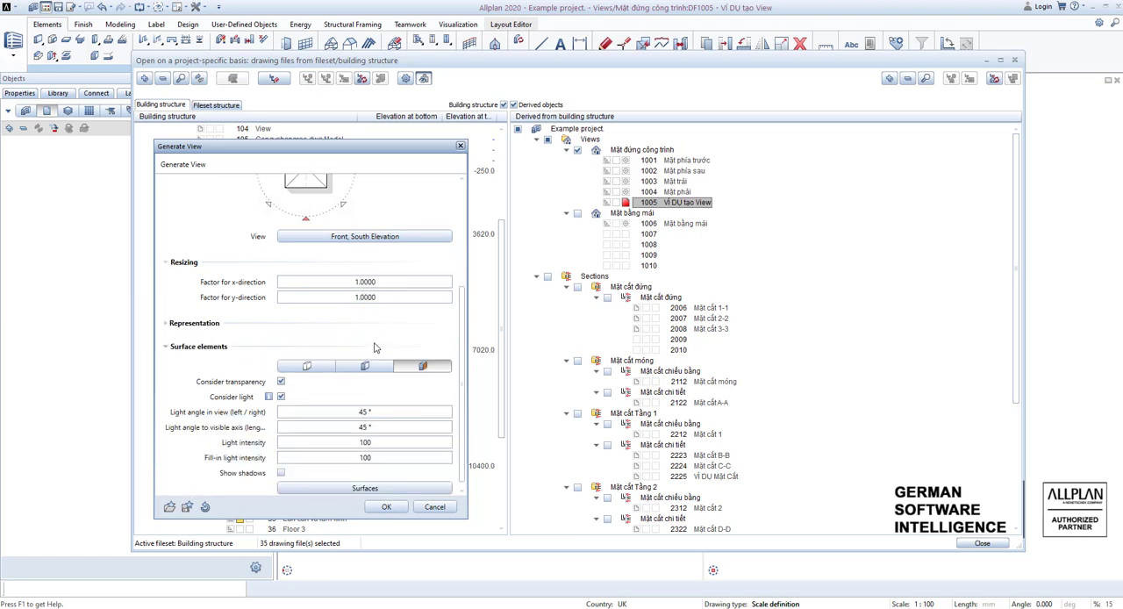
pyautogui.click(214, 325)
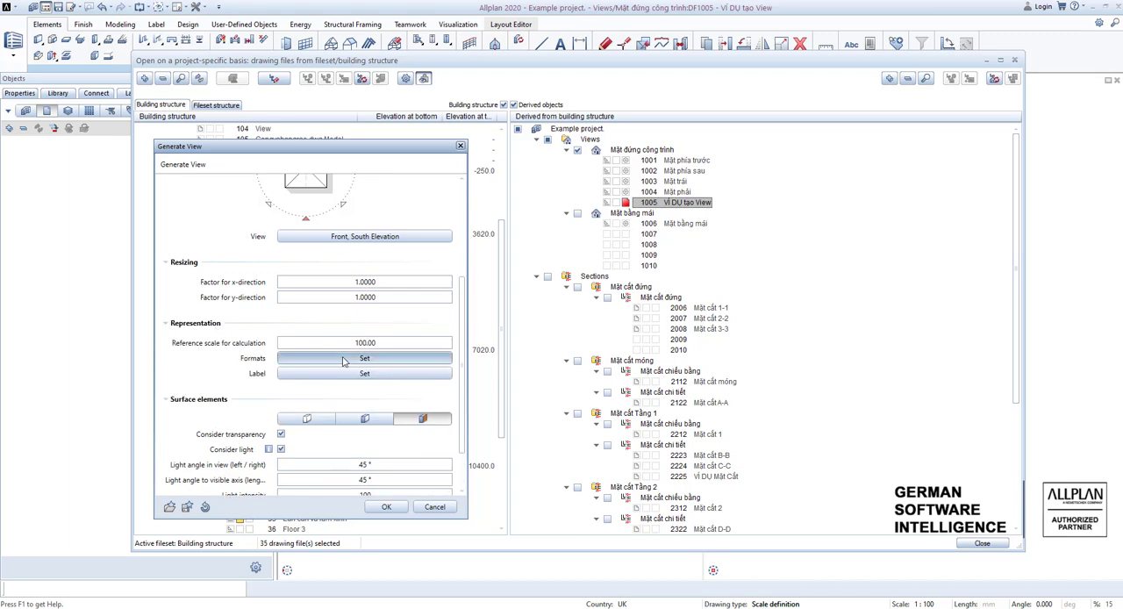
pyautogui.click(344, 358)
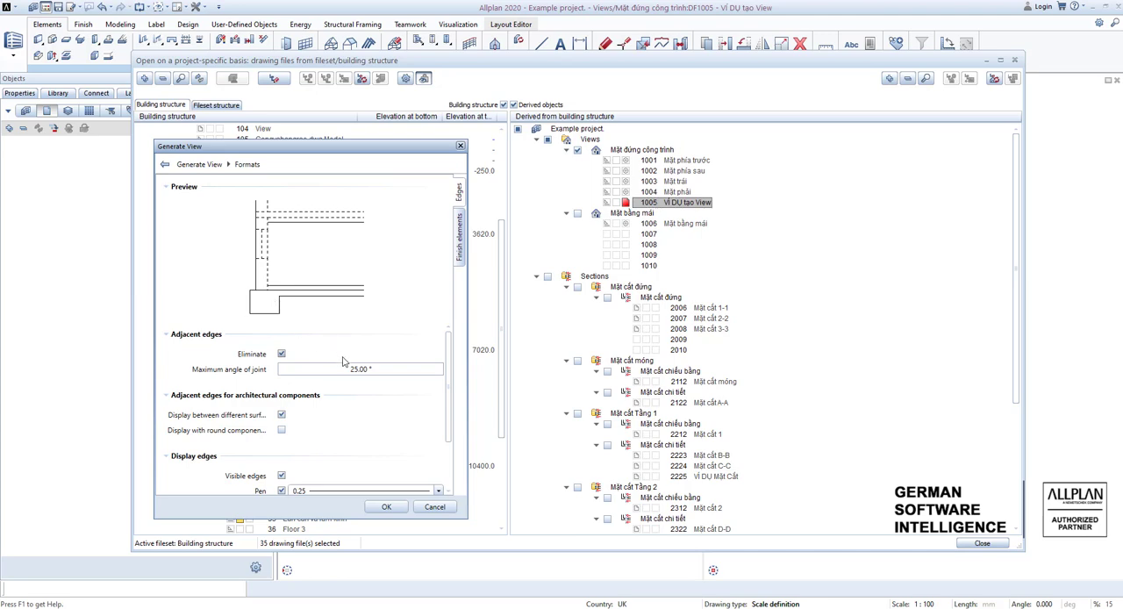
pyautogui.scroll(-2, 343, 361)
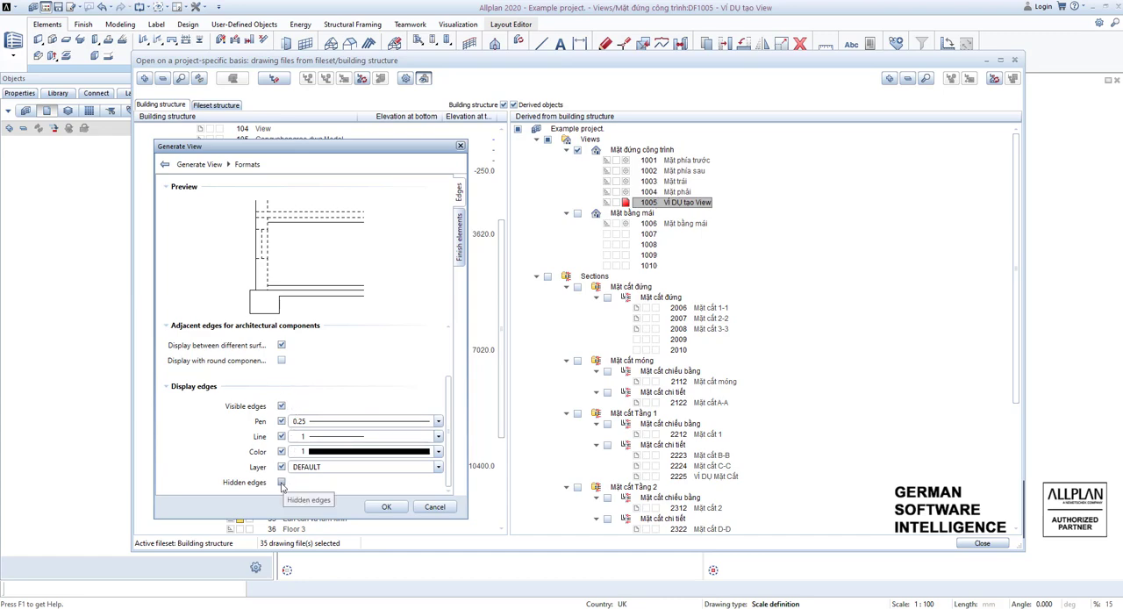
pyautogui.click(386, 507)
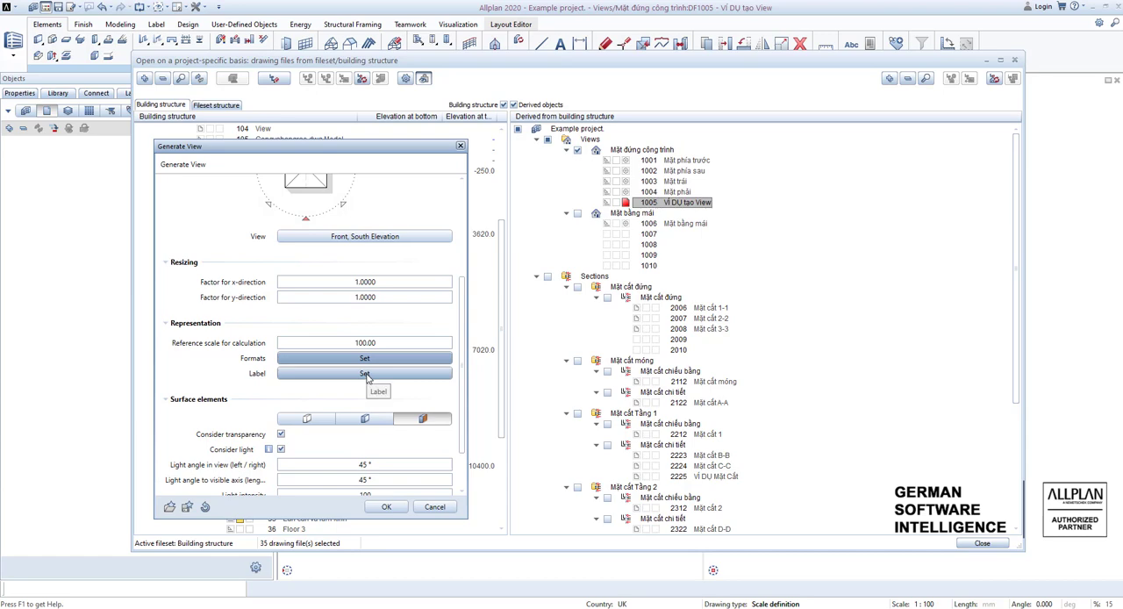
# Accept the label settings with heading, additional text Elevation and scale, and generate the view in drawing file 1005.
pyautogui.click(365, 374)
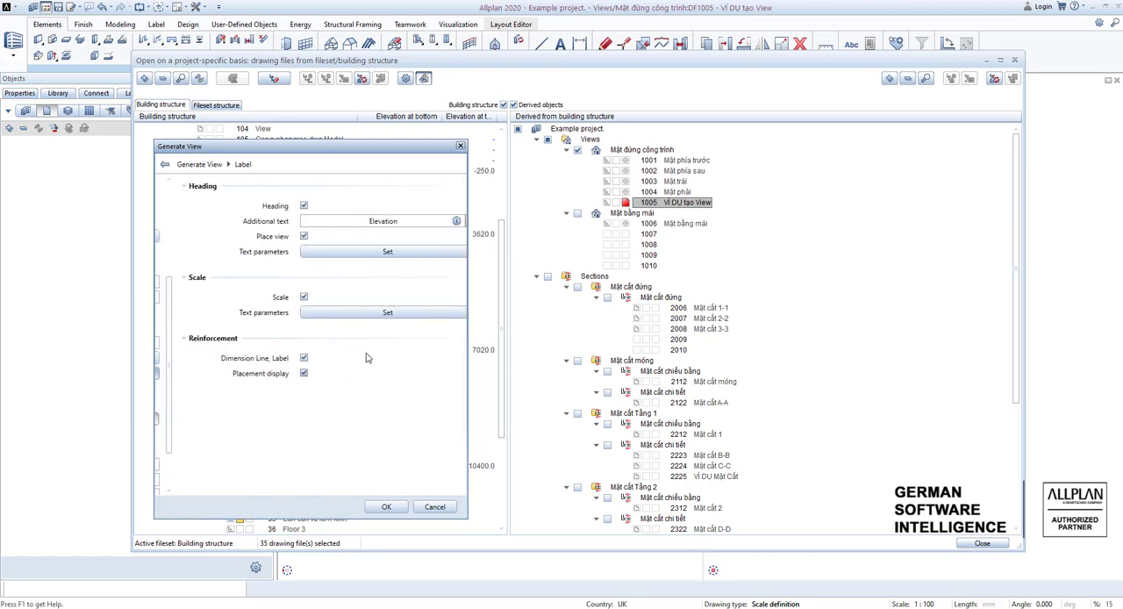
pyautogui.click(286, 236)
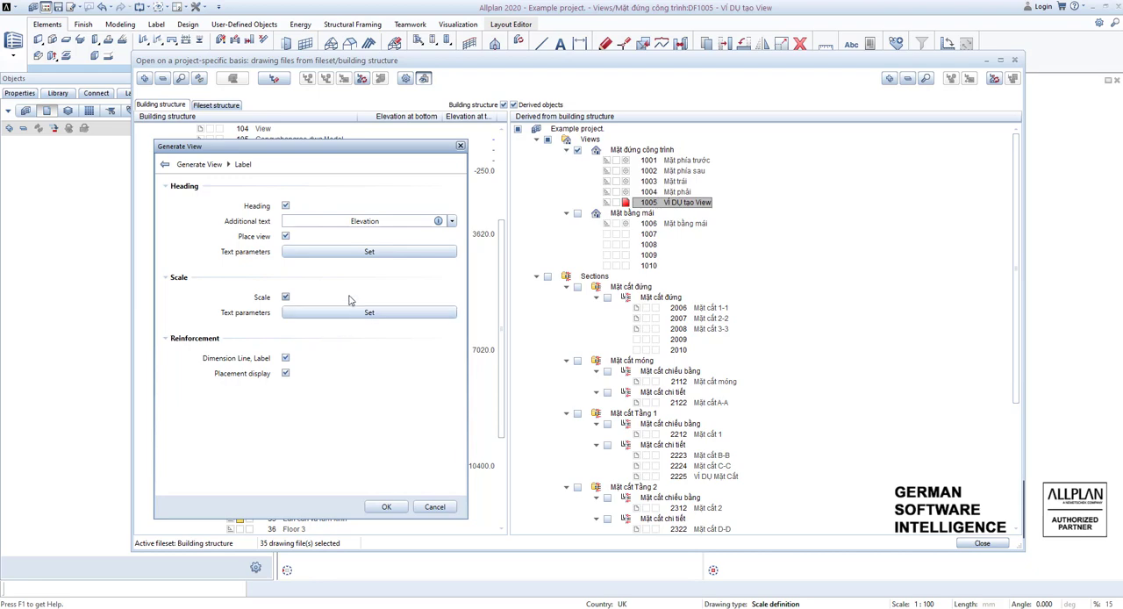
pyautogui.click(386, 506)
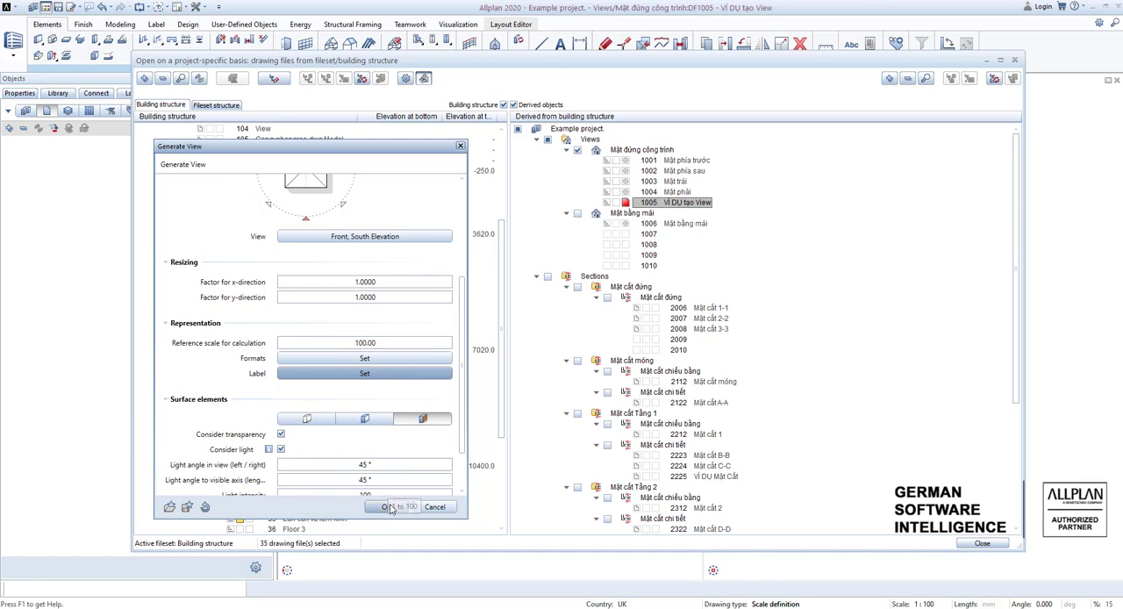
pyautogui.click(389, 507)
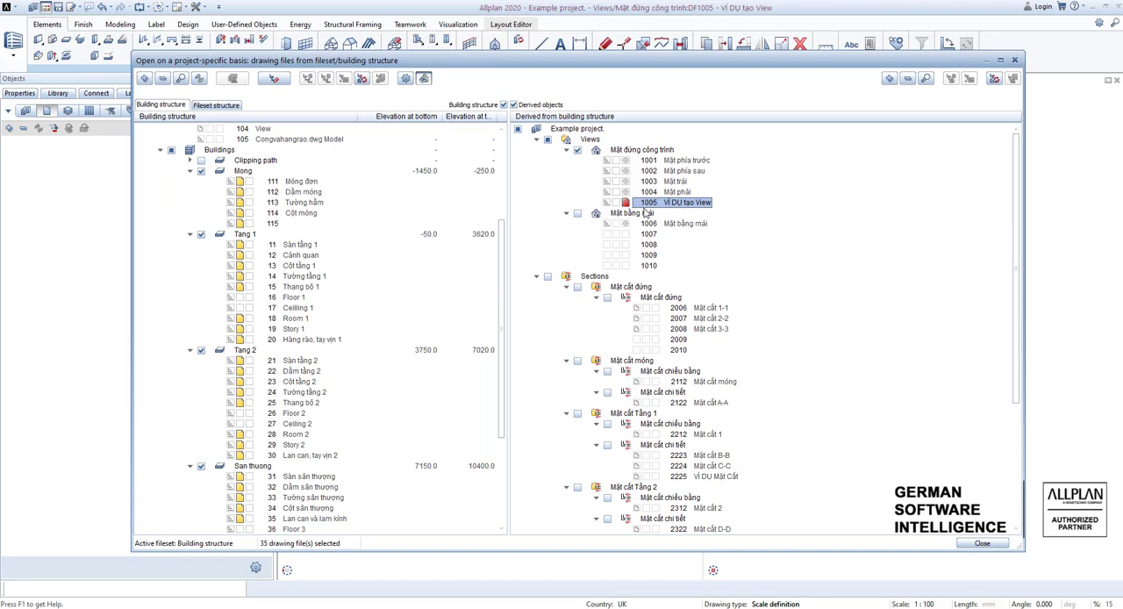
# Open drawing file 1005 VÍ DỤ tạo View and examine the generated South elevation with its heading and scale label.
pyautogui.doubleClick(643, 206)
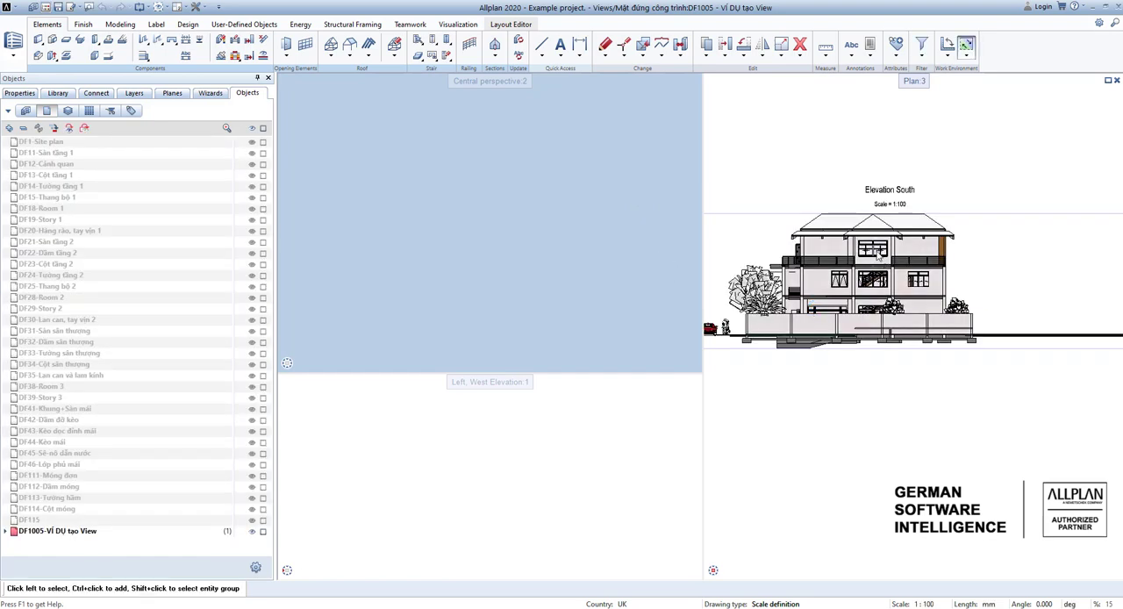
pyautogui.scroll(3, 871, 264)
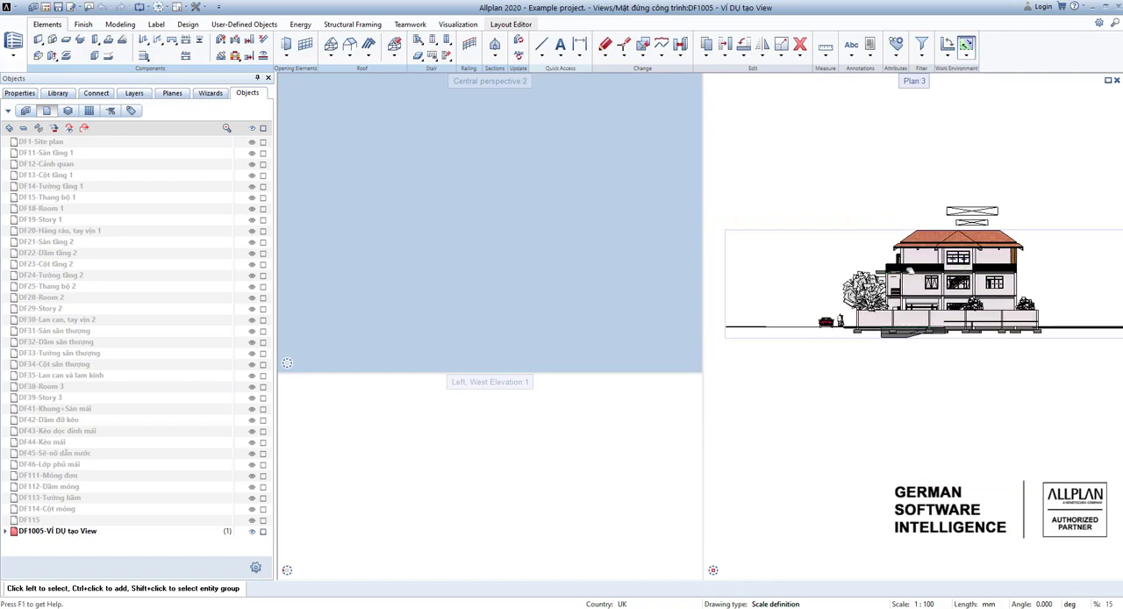
pyautogui.moveTo(958, 288)
pyautogui.mouseDown(button='middle')
pyautogui.moveTo(873, 293)
pyautogui.moveTo(924, 289)
pyautogui.mouseUp(button='middle')
pyautogui.scroll(3, 867, 269)
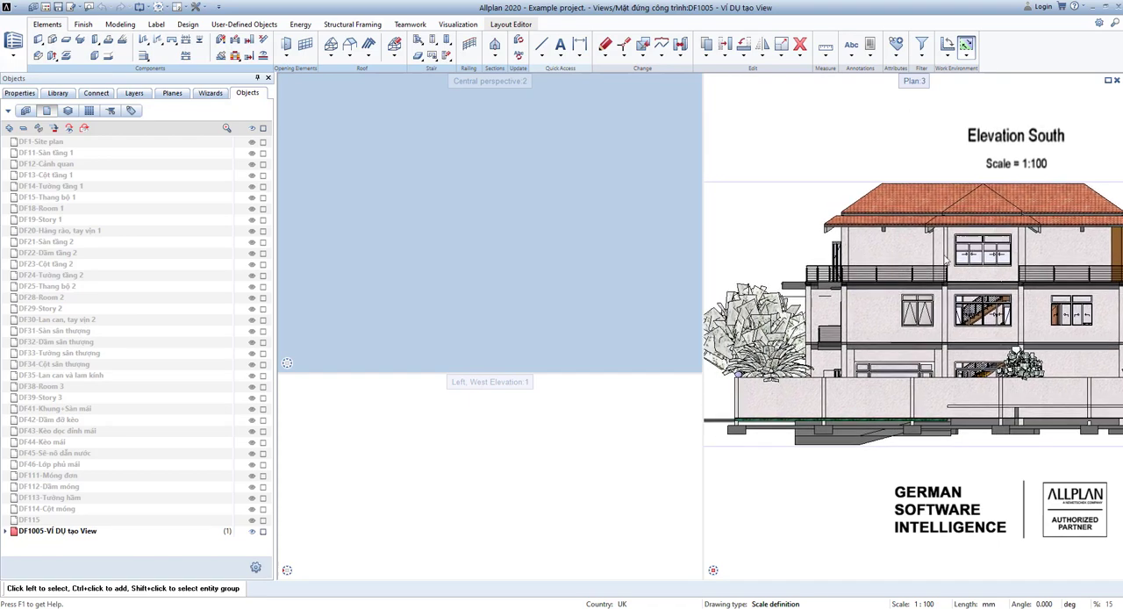
pyautogui.moveTo(1021, 172); pyautogui.dragTo(924, 165, button='middle')
pyautogui.scroll(-2, 956, 164)
pyautogui.scroll(-1, 877, 344)
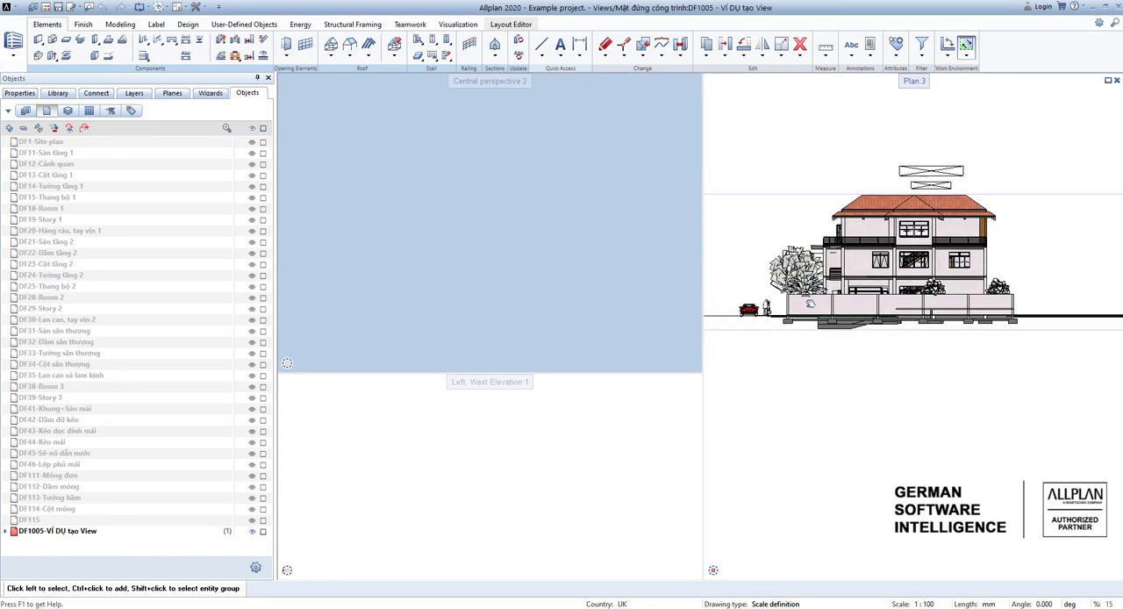
pyautogui.moveTo(910, 311); pyautogui.dragTo(980, 325, button='middle')
pyautogui.scroll(2, 932, 315)
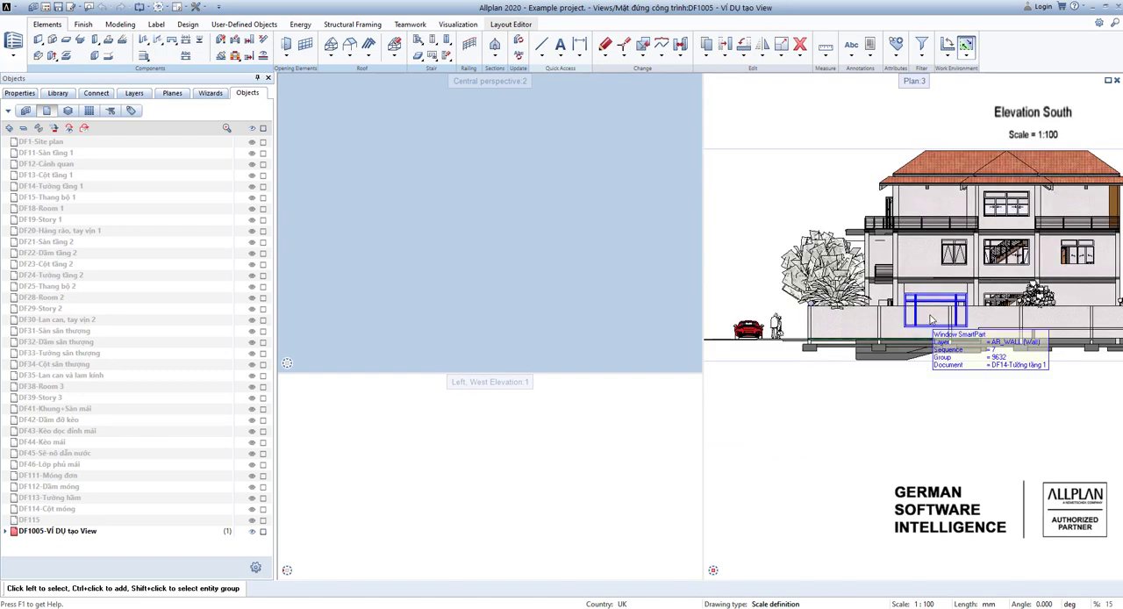
pyautogui.moveTo(881, 284); pyautogui.dragTo(870, 291, button='middle')
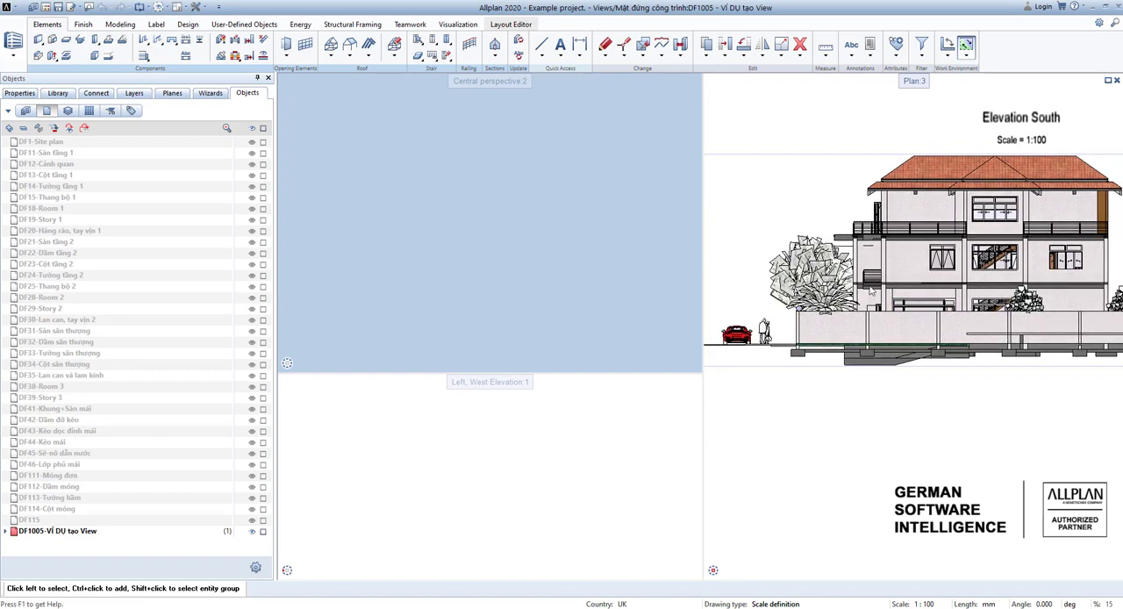
# Open the South elevation's Modify View settings, look through them and close them without changes.
pyautogui.click(775, 208)
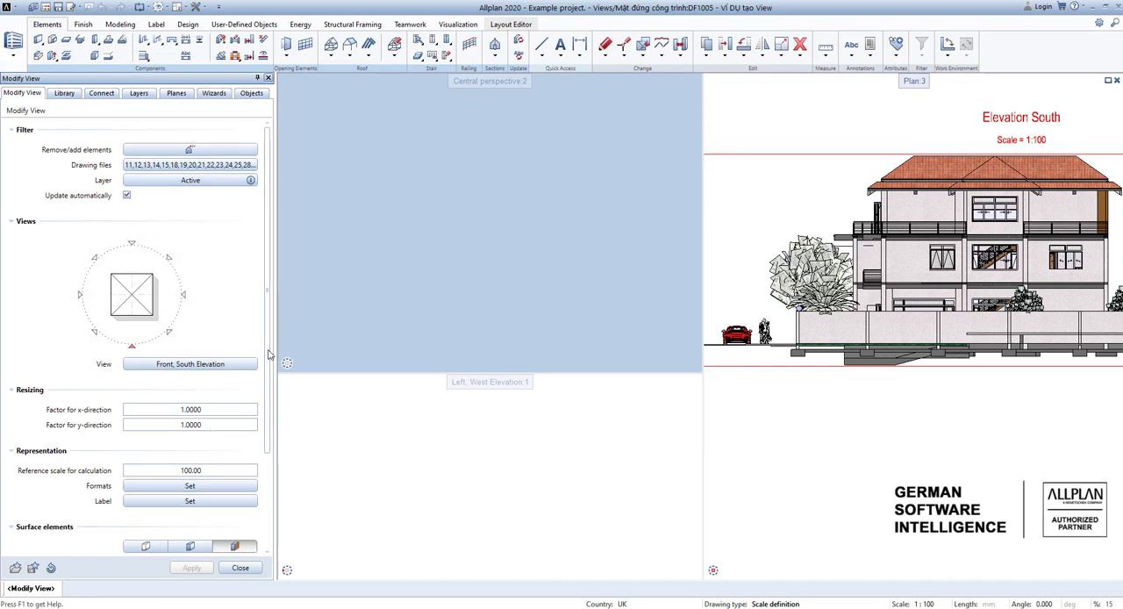
pyautogui.scroll(-3, 268, 355)
pyautogui.press('Escape')
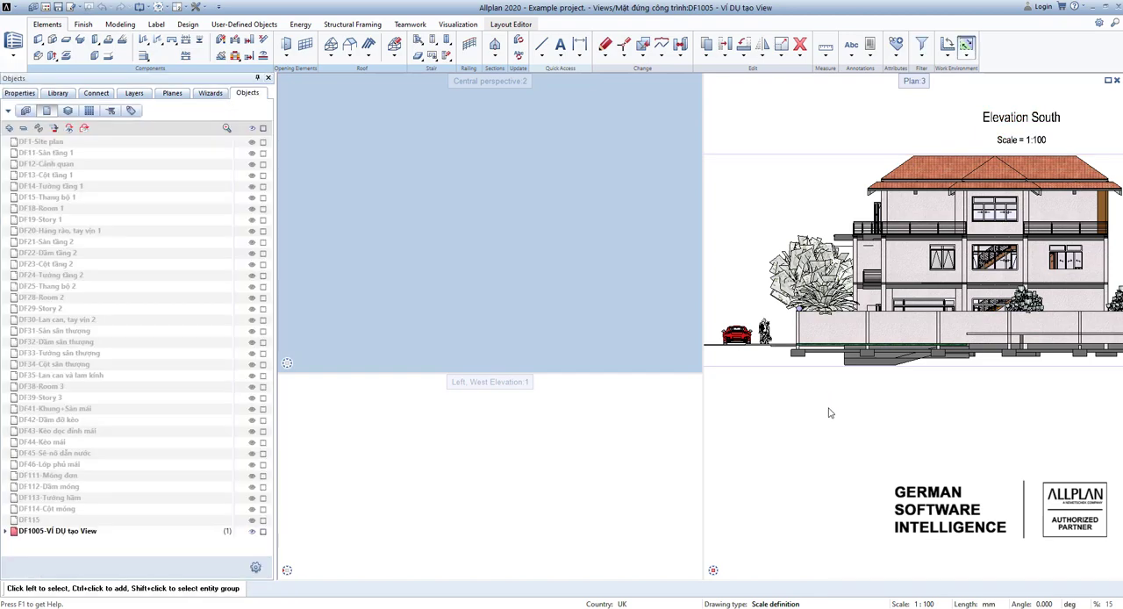
# Deselect drawing file 1005 in the project's structure and expand Clipping path down to Vết mặt cắt đứng.
pyautogui.doubleClick(856, 430)
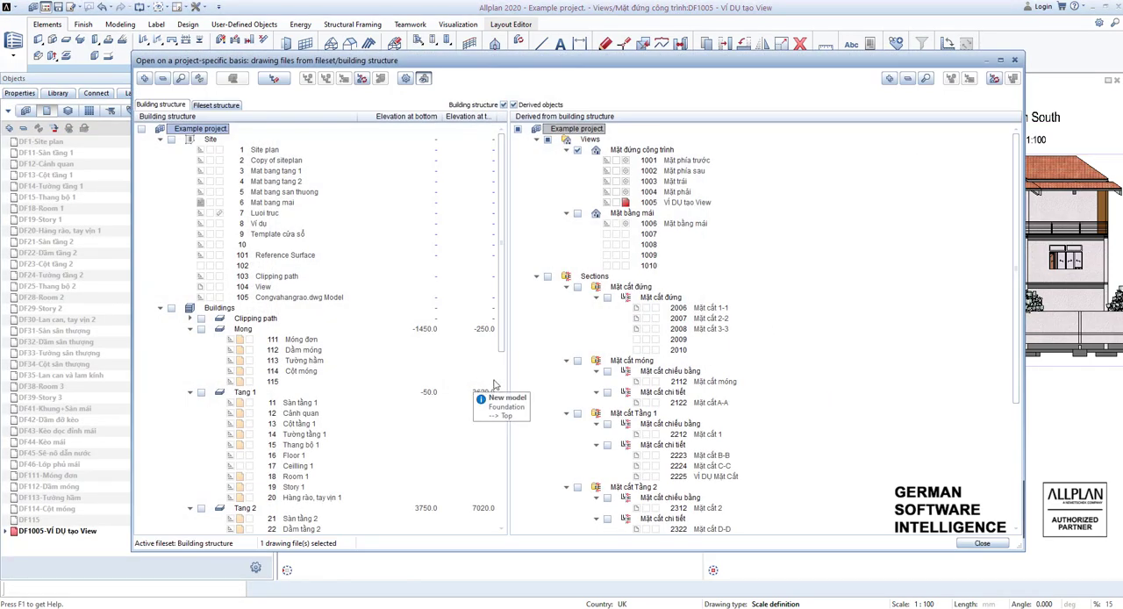
pyautogui.scroll(-1, 581, 329)
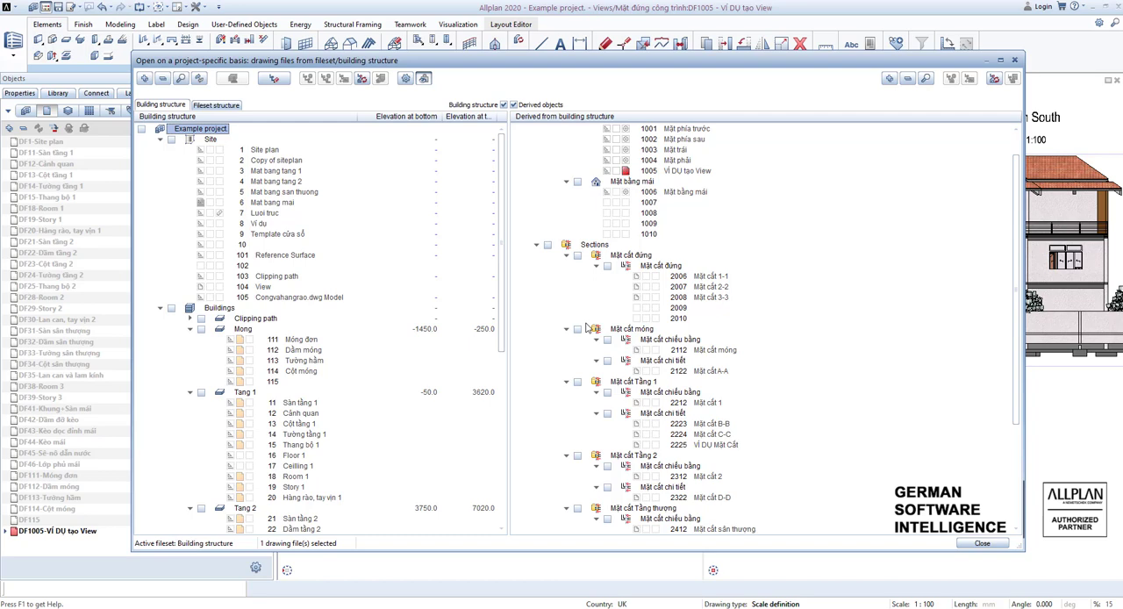
pyautogui.scroll(-2, 275, 263)
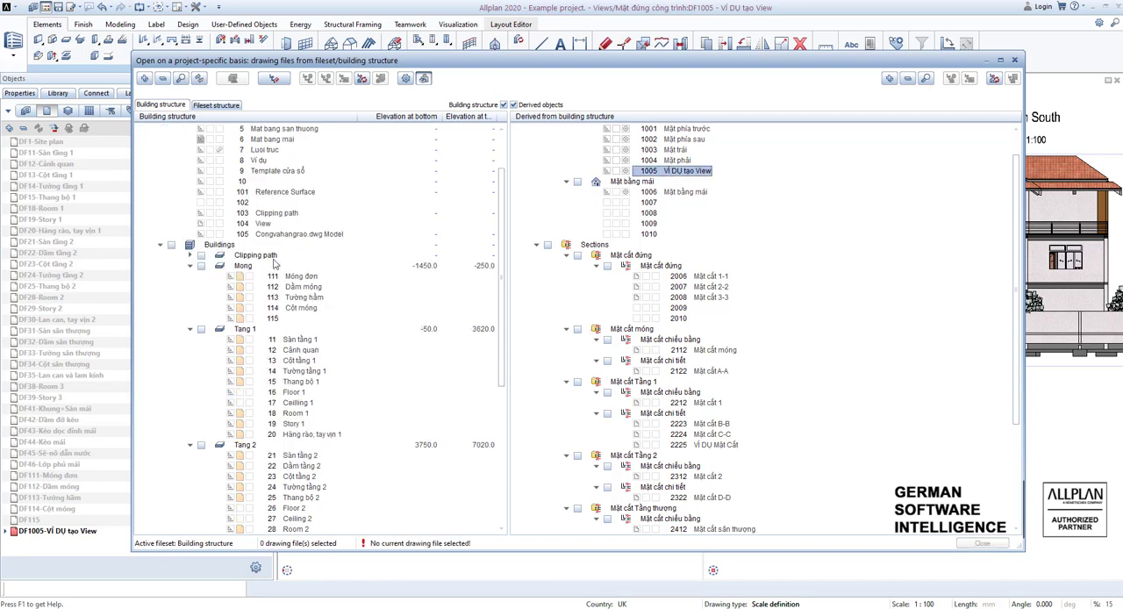
pyautogui.click(189, 256)
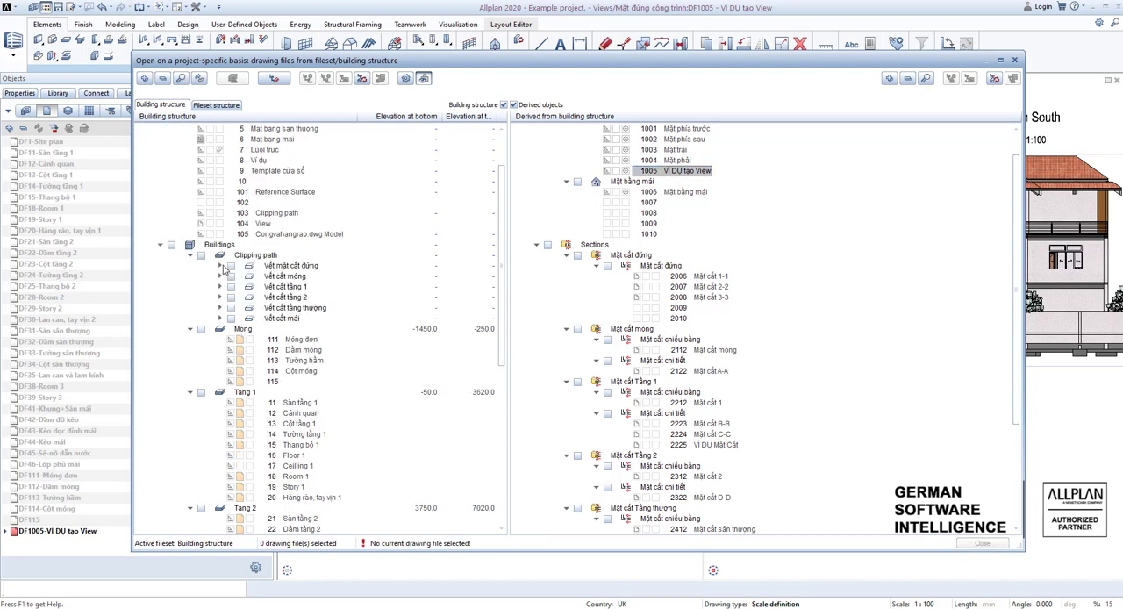
pyautogui.click(220, 265)
pyautogui.scroll(-2, 166, 342)
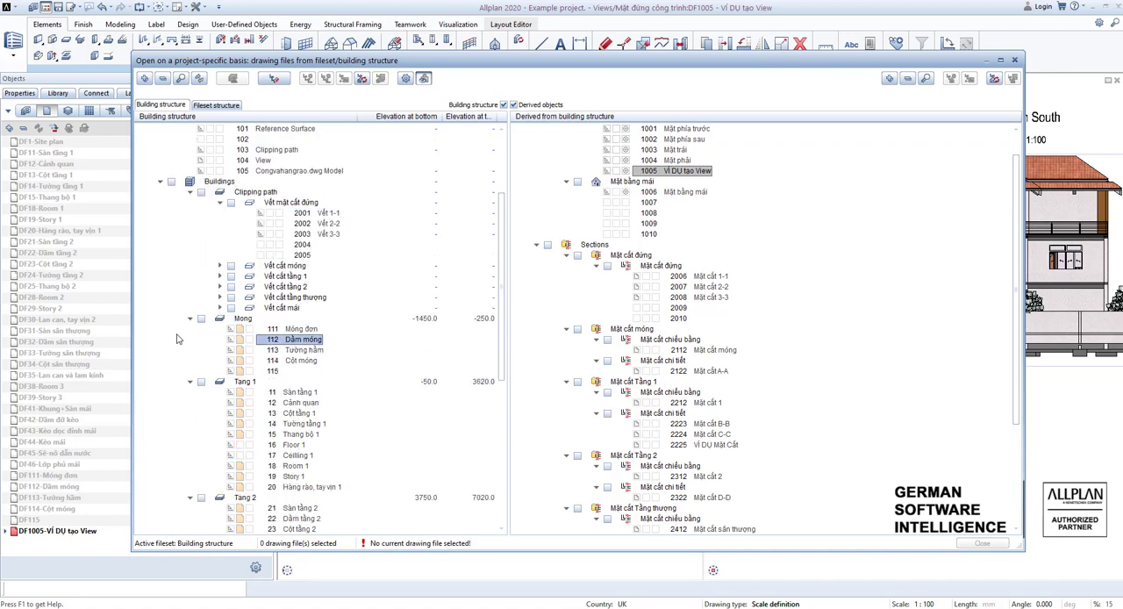
# Load the Whole villa model favorite into the building structure.
pyautogui.rightClick(179, 335)
pyautogui.click(195, 362)
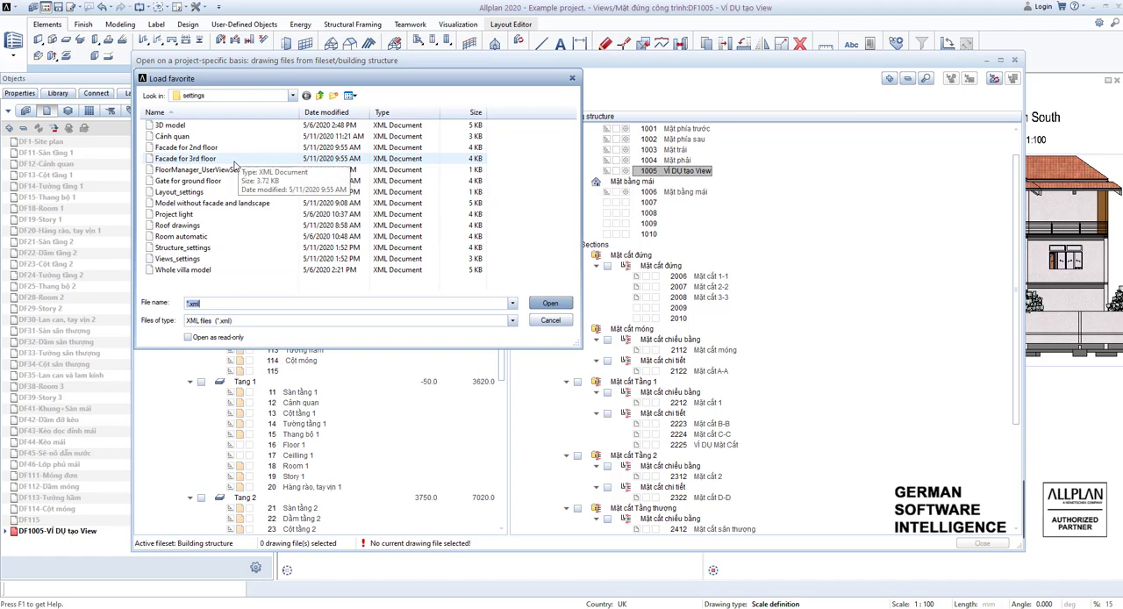
pyautogui.click(184, 269)
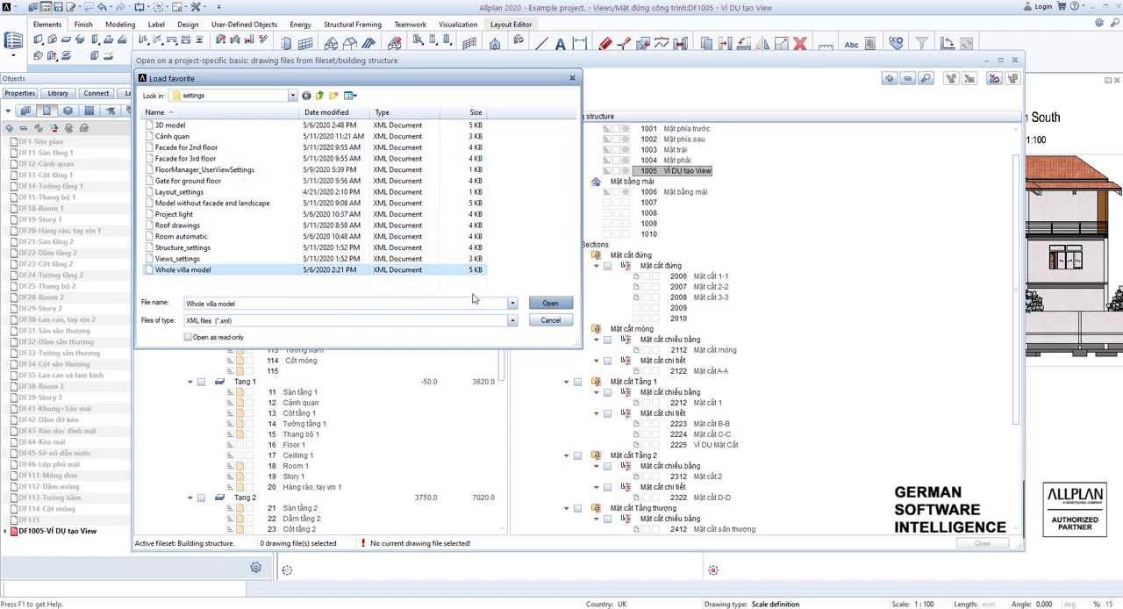
pyautogui.click(545, 307)
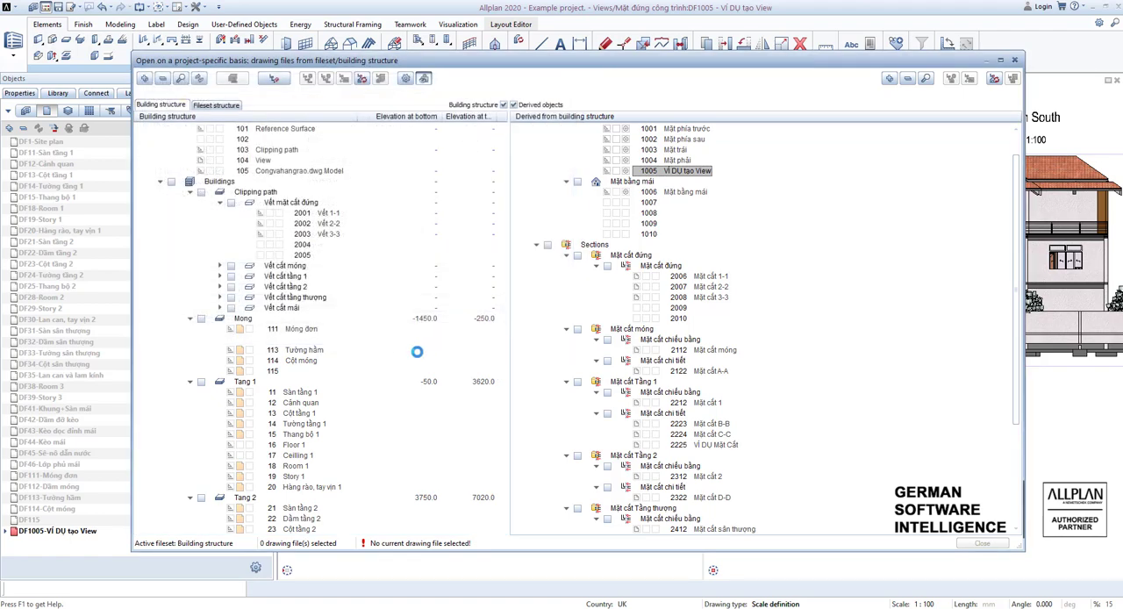
# Expand Clipping path down to Vết mặt cắt đứng and make drawing file 2001 Vết 1-1 current.
pyautogui.click(190, 319)
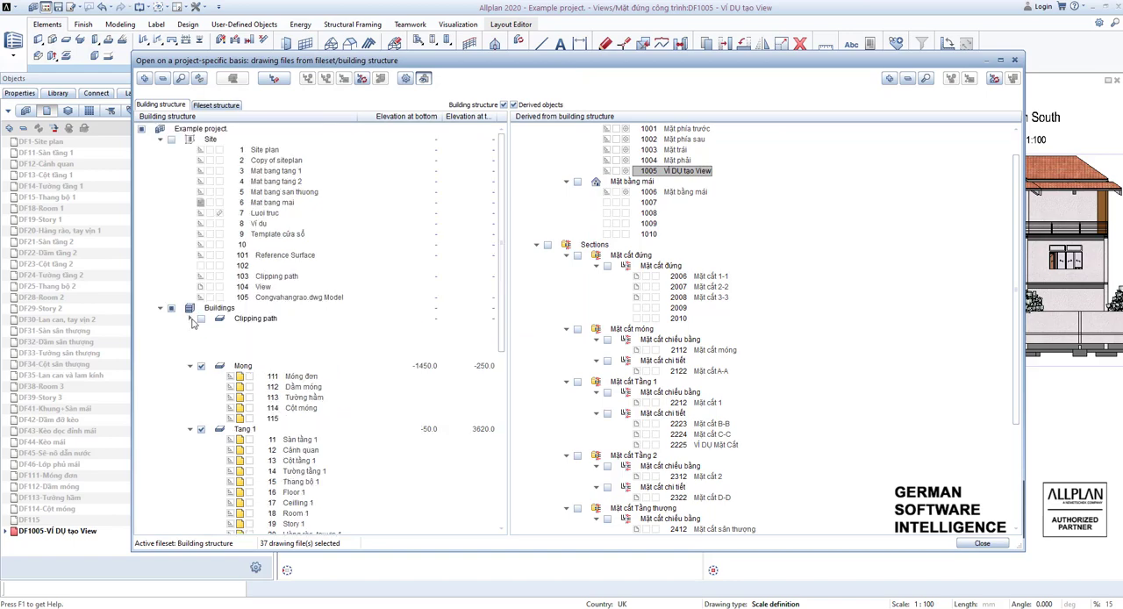
pyautogui.click(220, 329)
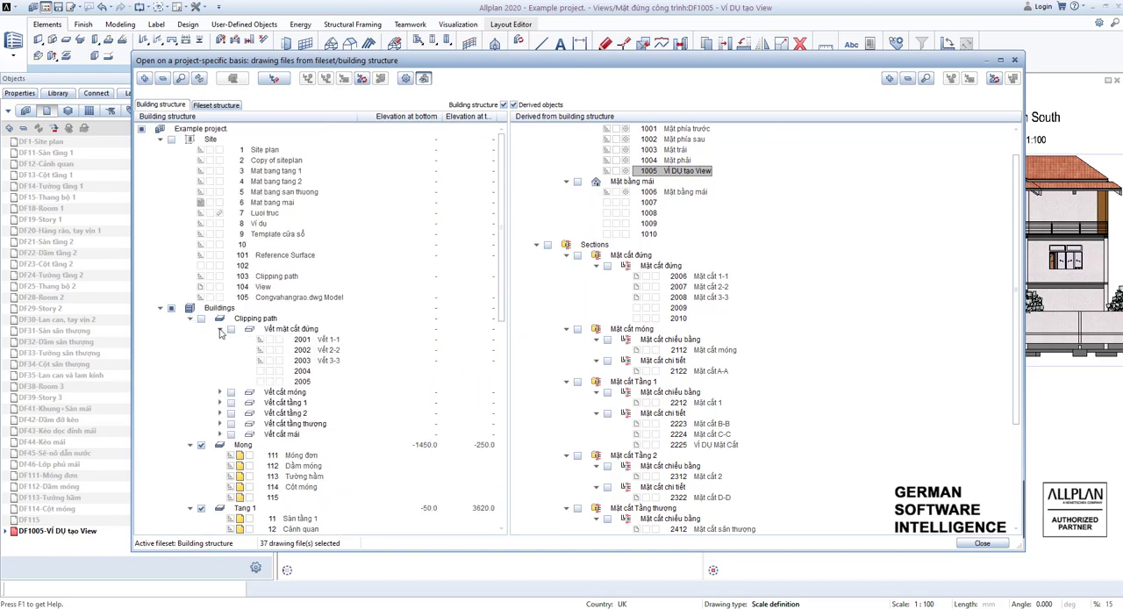
pyautogui.click(279, 340)
pyautogui.press('Escape')
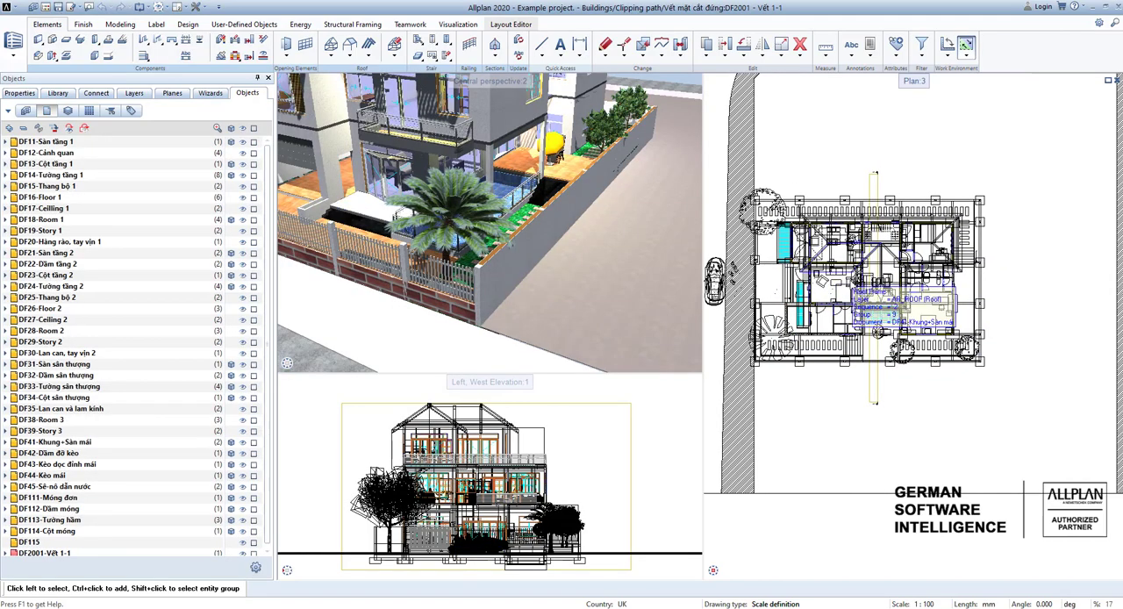
# Select the existing section 1 clipping path in plan and examine its extent around the house in perspective.
pyautogui.scroll(5, 879, 369)
pyautogui.scroll(1, 868, 460)
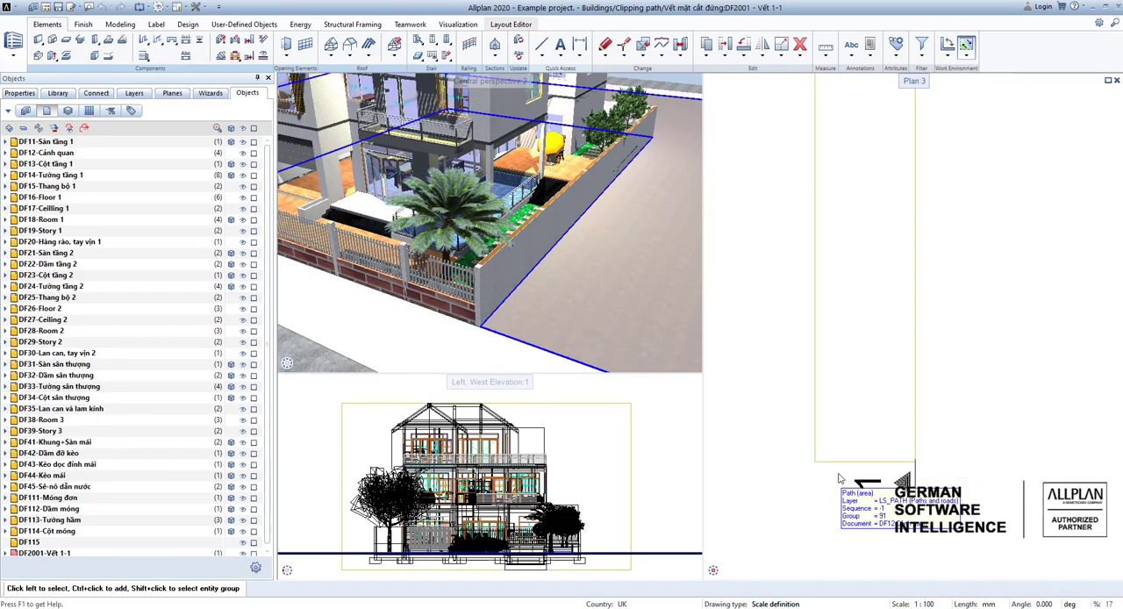
pyautogui.click(838, 462)
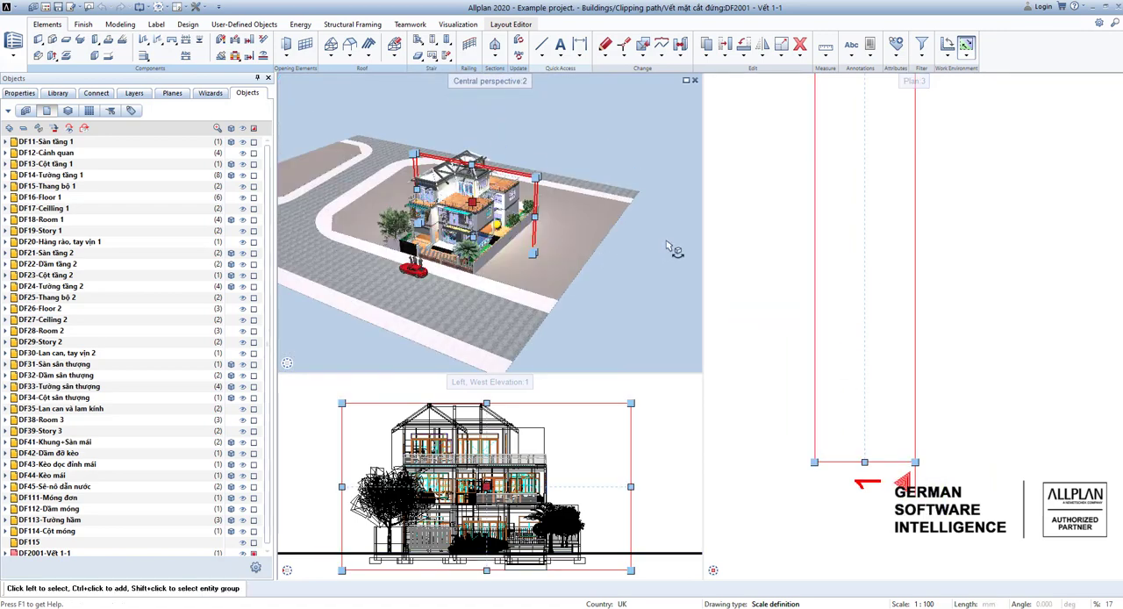
pyautogui.scroll(-4, 715, 265)
pyautogui.scroll(-5, 800, 267)
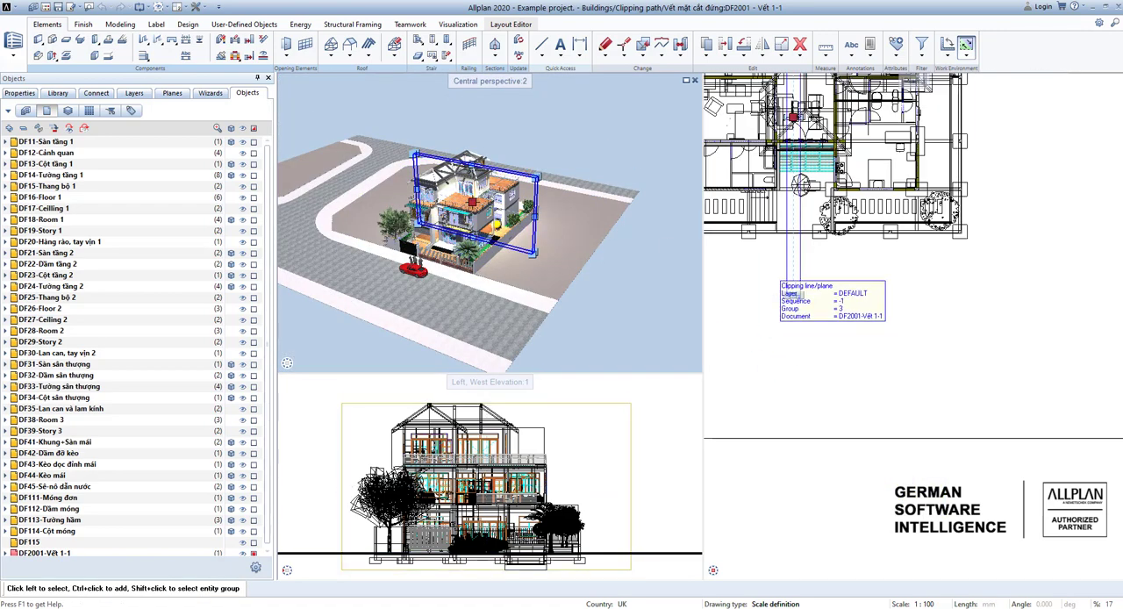
# Create a straight clipping path running front to back through the house's right-hand rooms in plan, with its depth facing the house's middle.
pyautogui.click(497, 60)
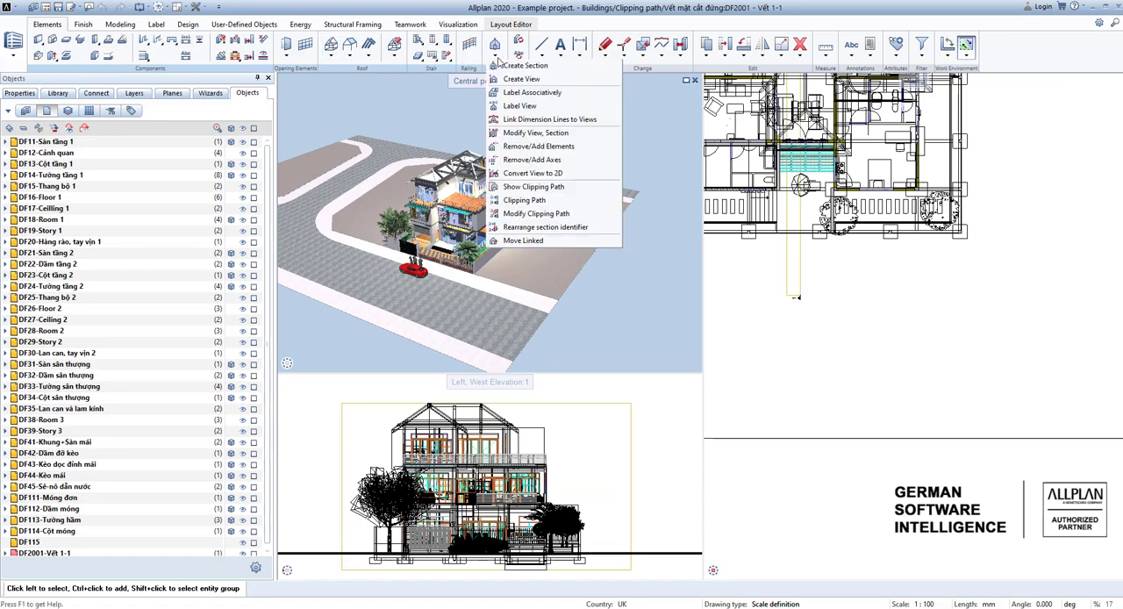
pyautogui.click(527, 204)
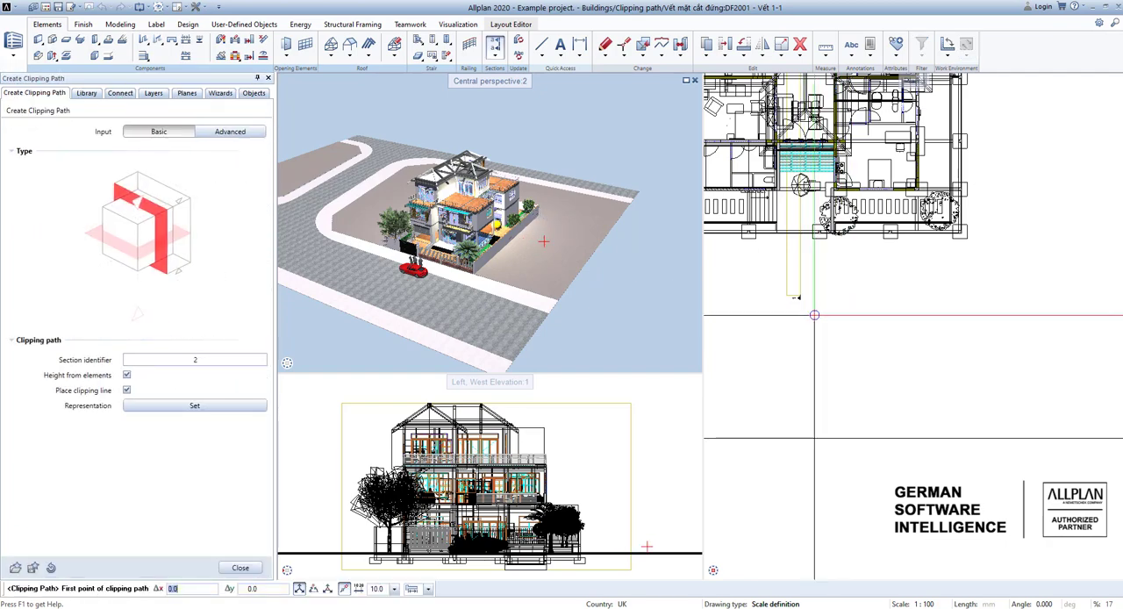
pyautogui.moveTo(854, 307); pyautogui.dragTo(845, 344, button='middle')
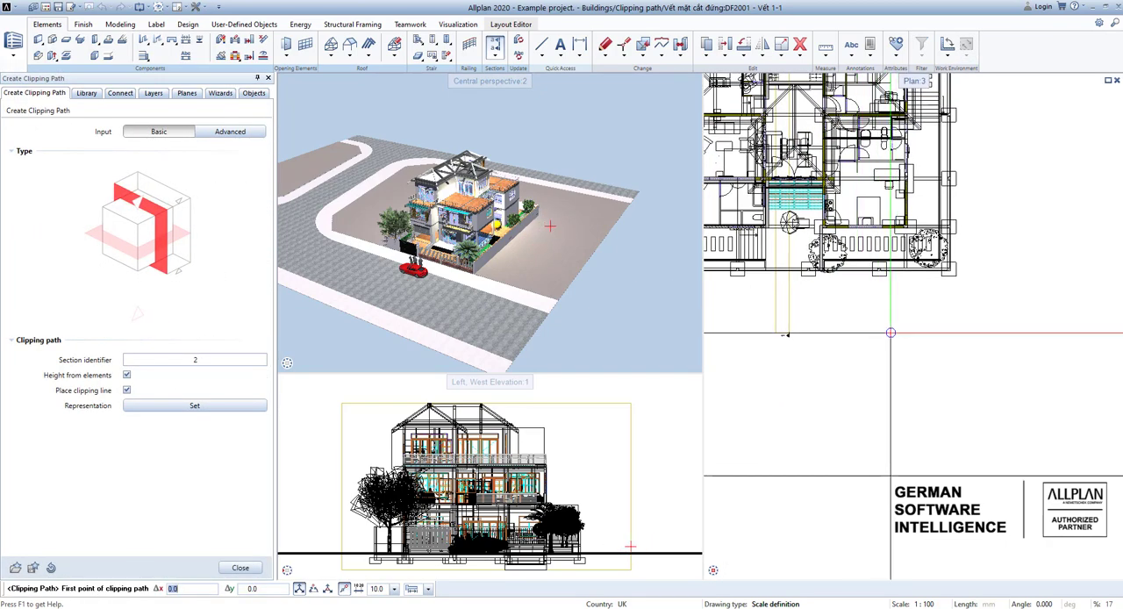
pyautogui.click(889, 334)
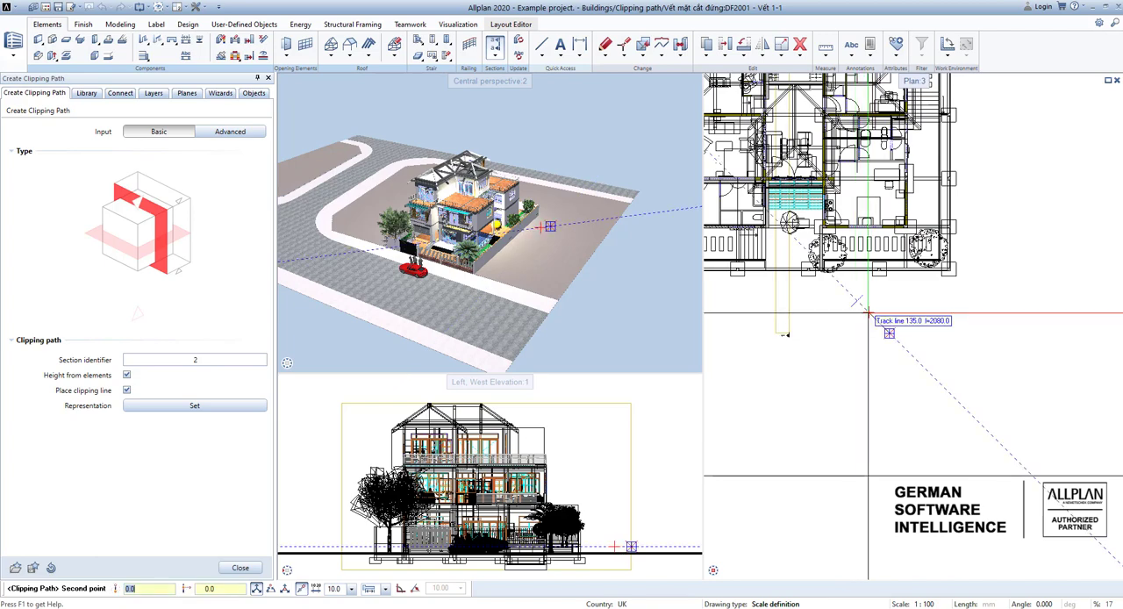
pyautogui.scroll(-2, 881, 341)
pyautogui.scroll(3, 882, 341)
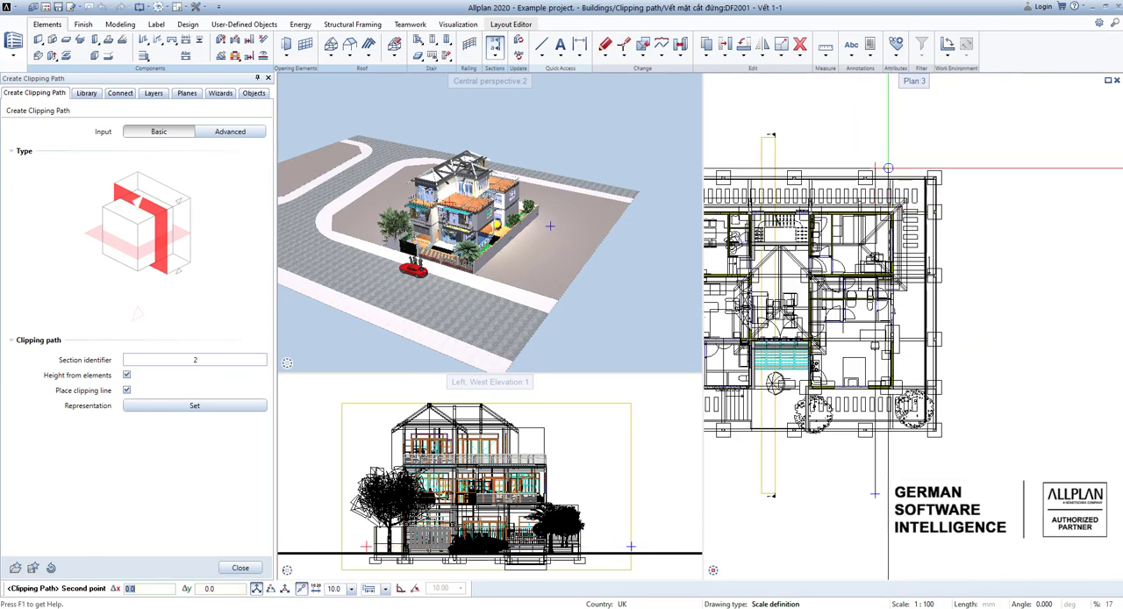
pyautogui.click(888, 144)
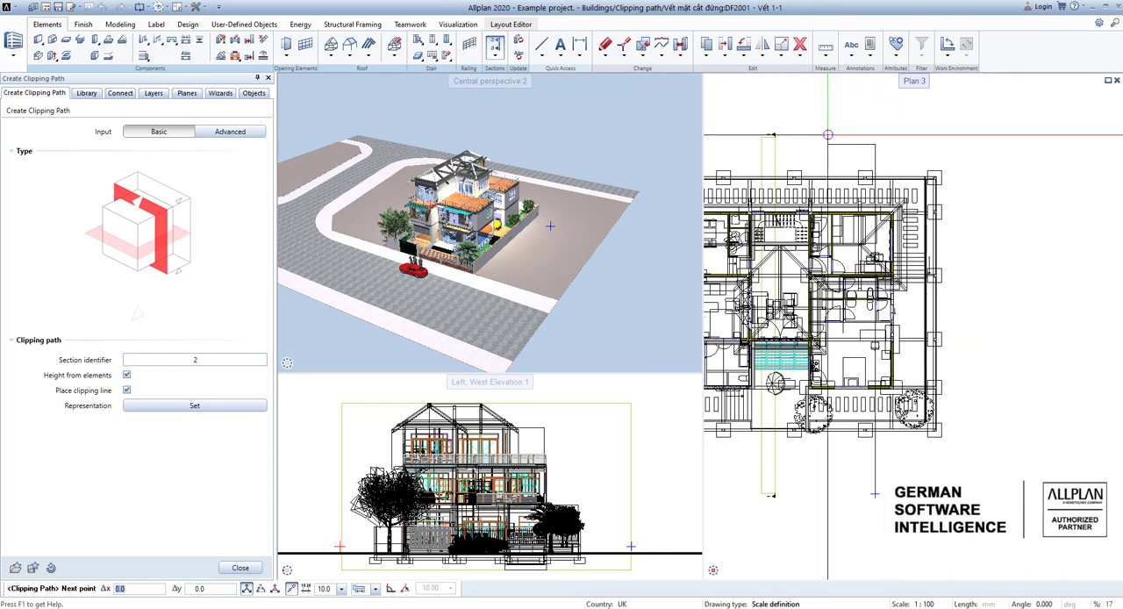
pyautogui.press('Escape')
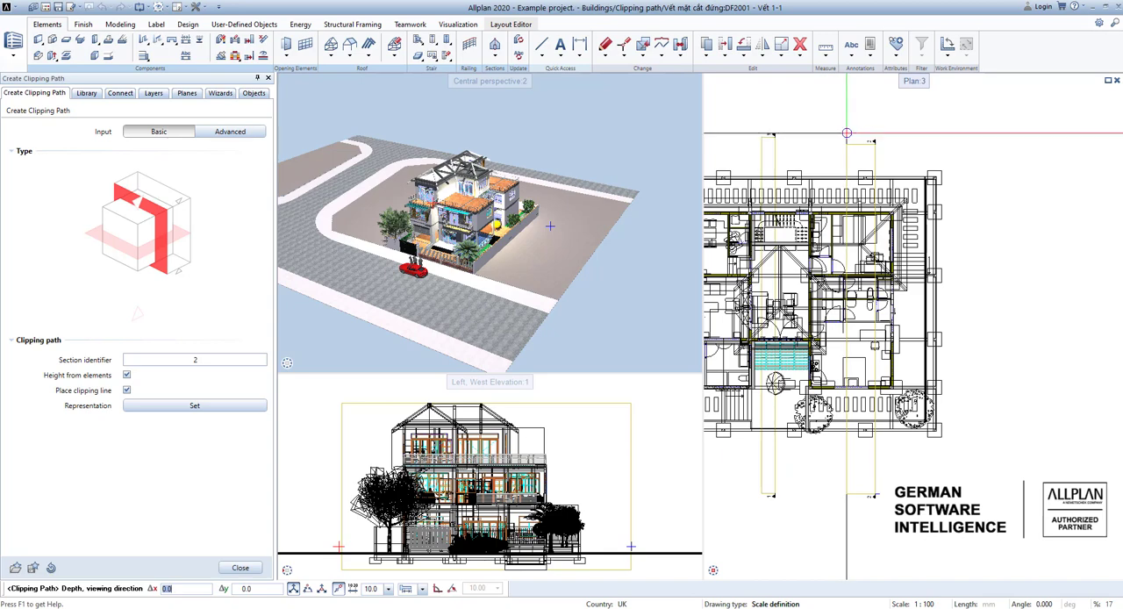
pyautogui.click(846, 132)
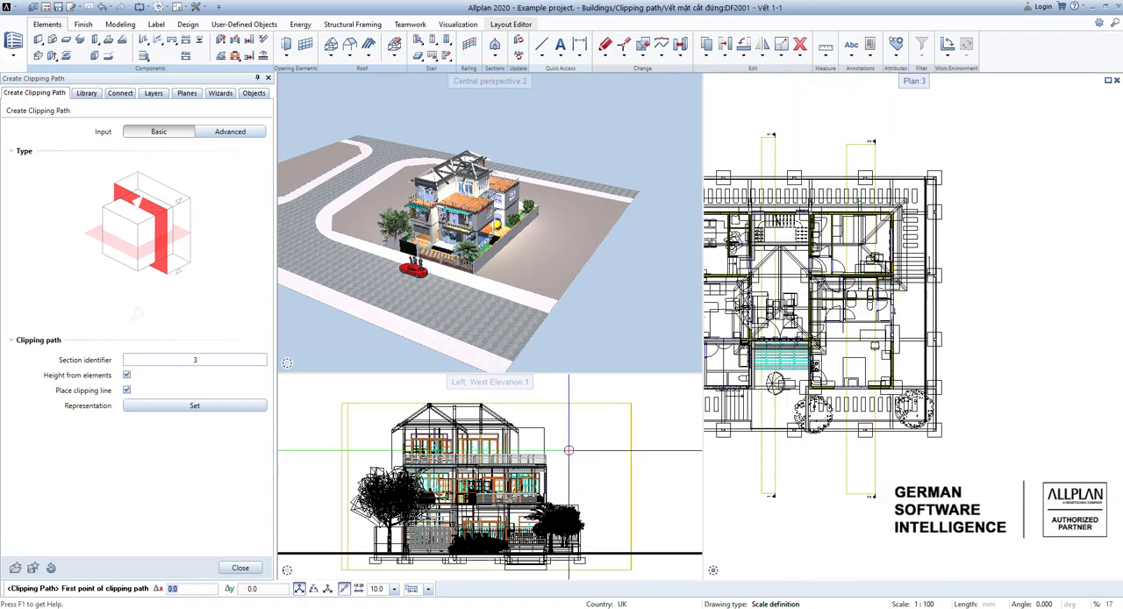
pyautogui.press('Escape')
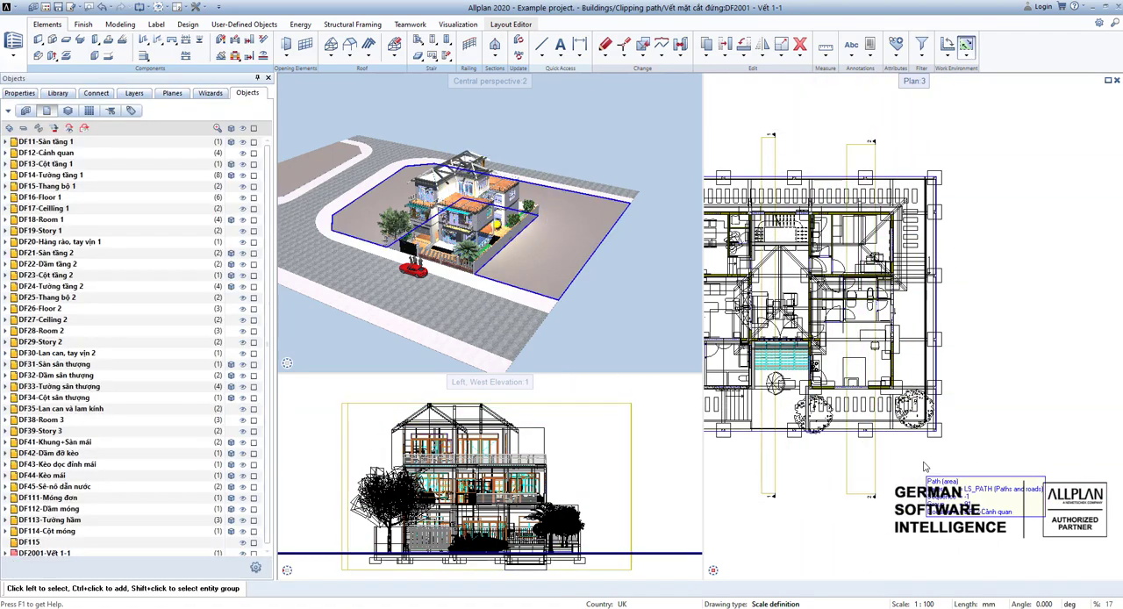
# Inspect the new section 2 clipping path in perspective and delete it.
pyautogui.click(877, 468)
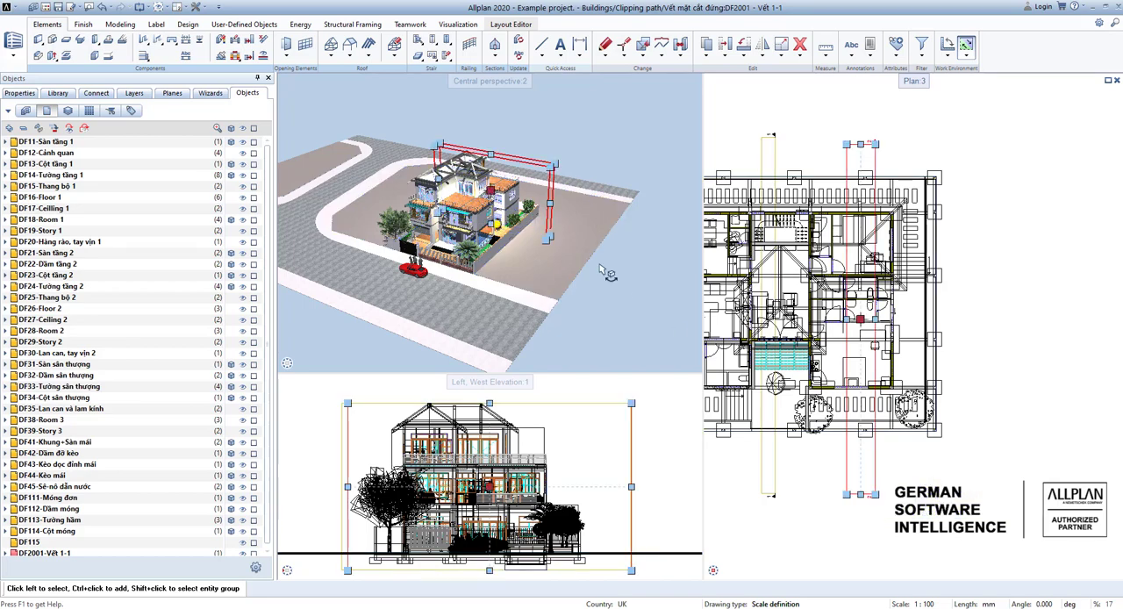
pyautogui.moveTo(569, 207); pyautogui.dragTo(667, 250)
pyautogui.click(990, 471)
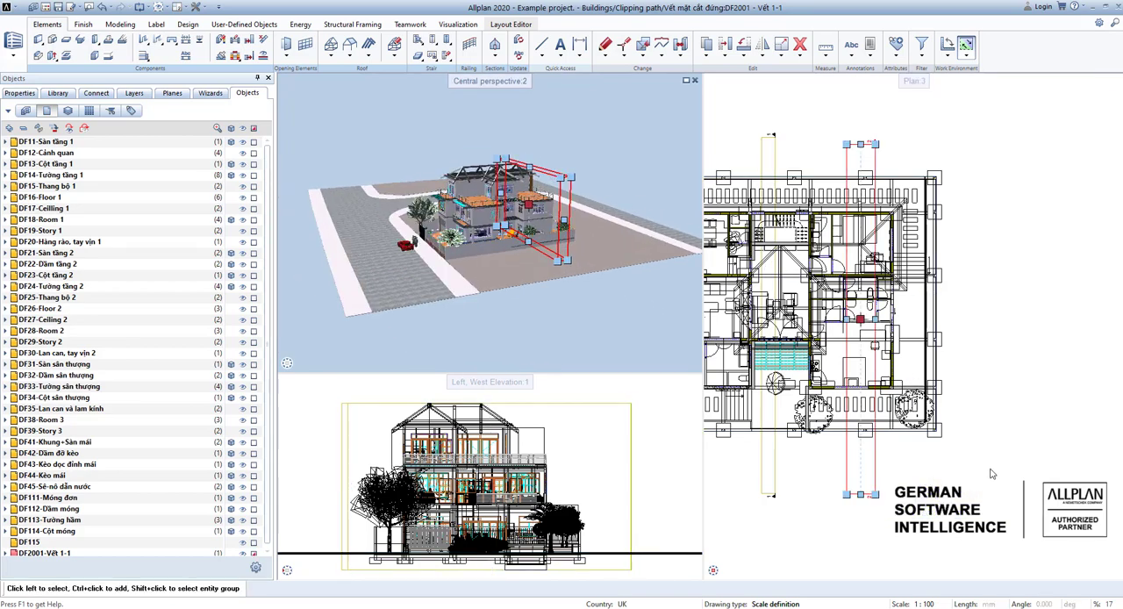
pyautogui.click(878, 466)
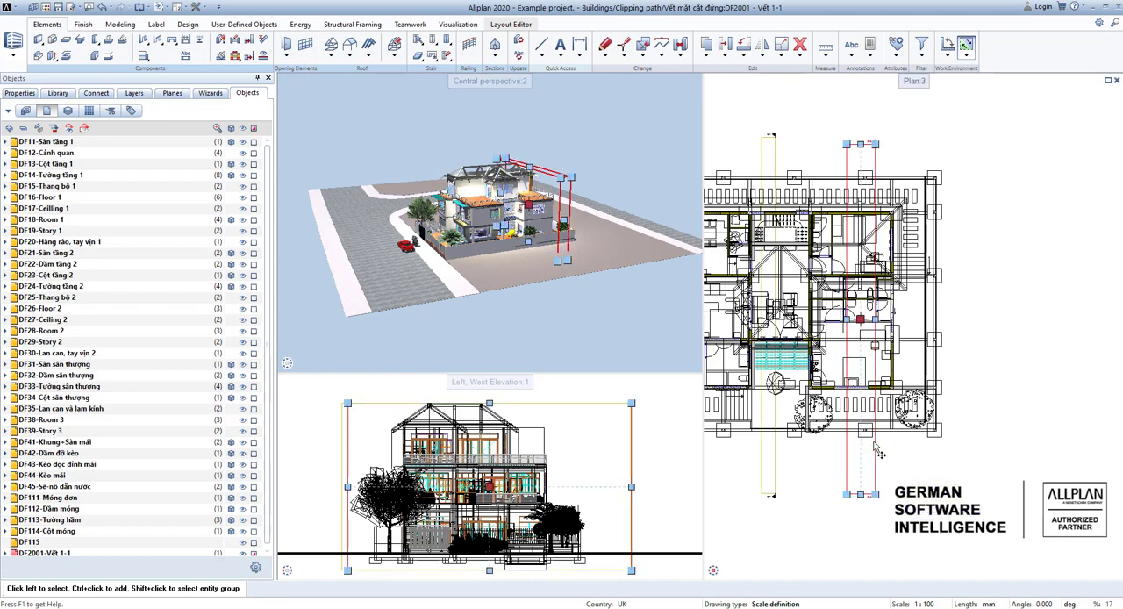
pyautogui.press('Delete')
pyautogui.scroll(-2, 504, 179)
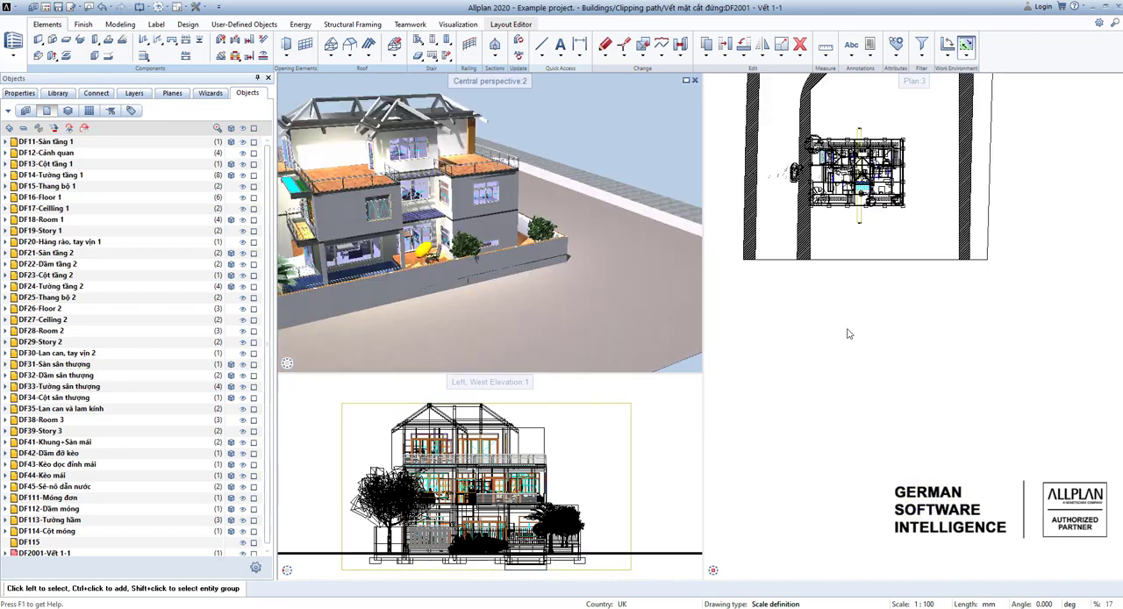
# Make drawing file 2002 Vết 2-2 current in the building structure and deselect 2001 Vết 1-1.
pyautogui.doubleClick(847, 329)
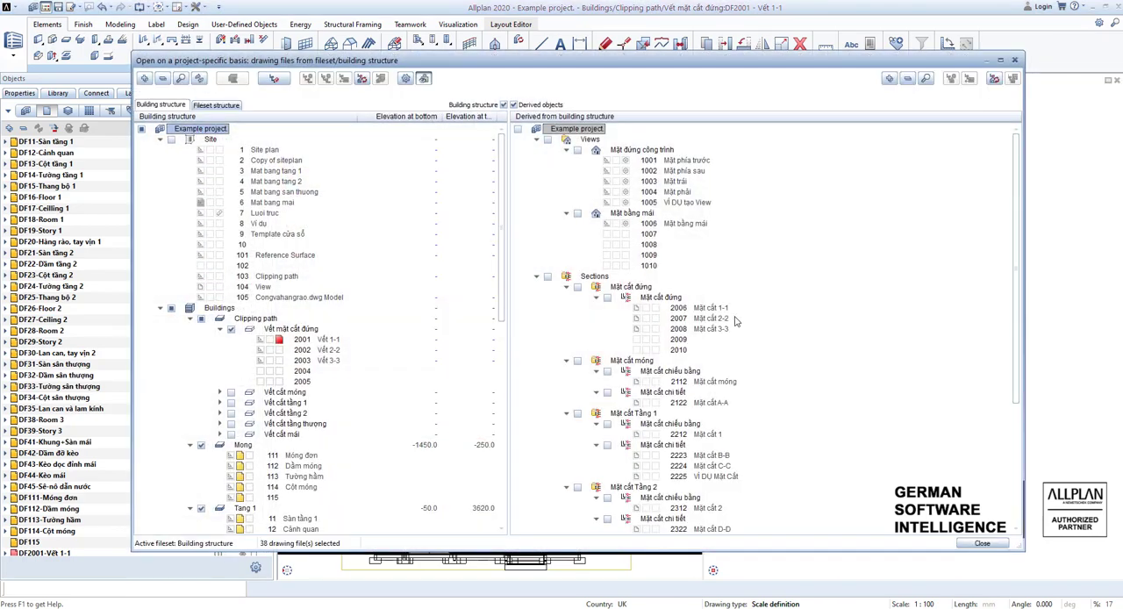
pyautogui.scroll(-1, 288, 353)
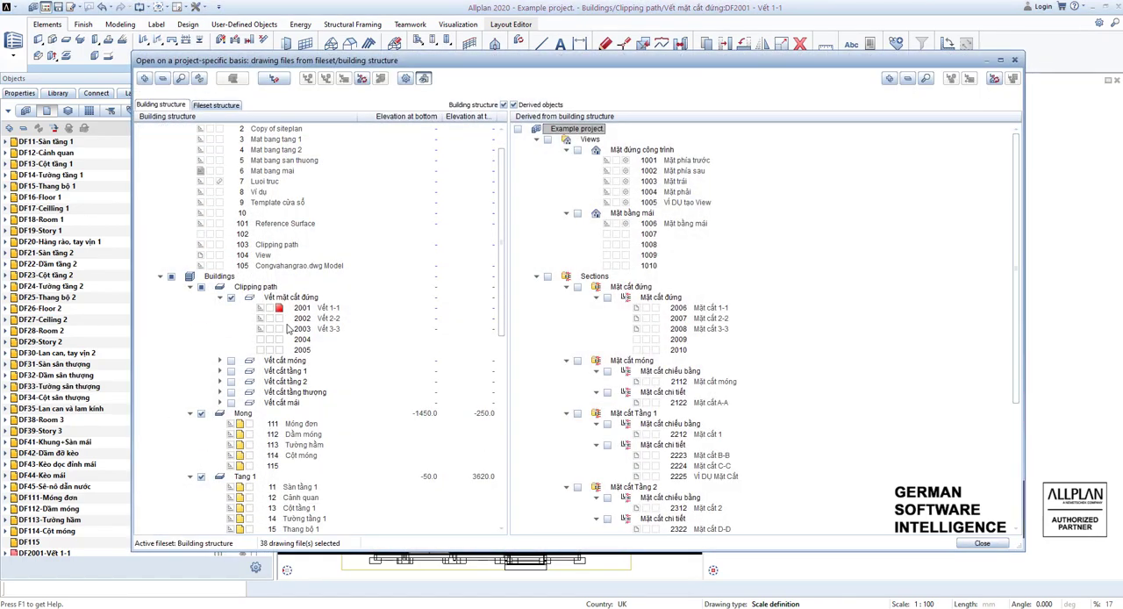
pyautogui.click(277, 319)
pyautogui.click(270, 311)
pyautogui.press('Escape')
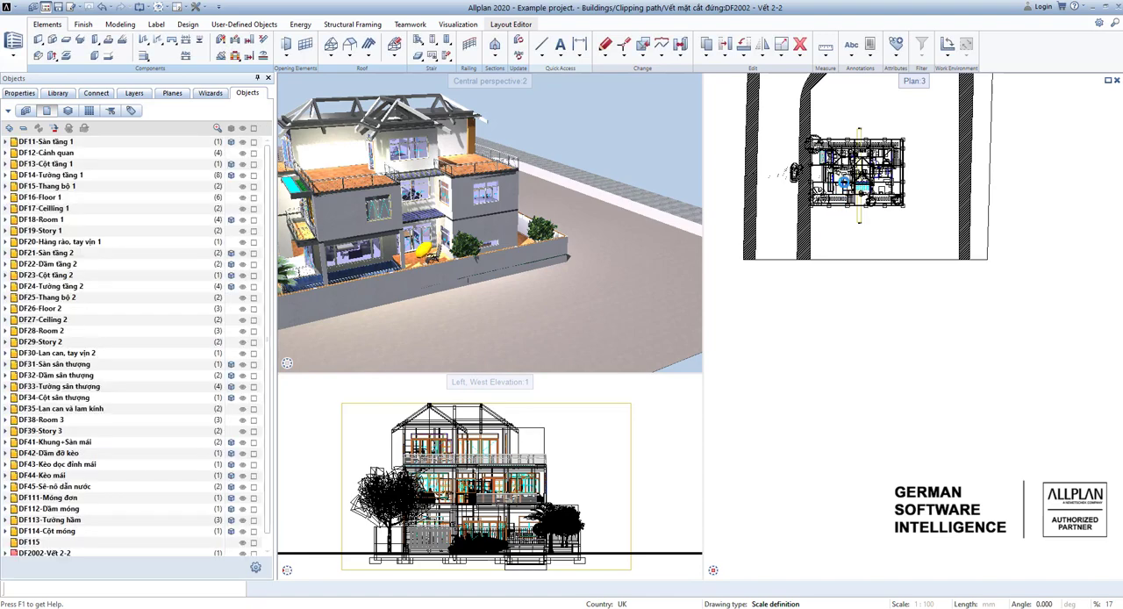
# Examine the course of the existing stepped clipping path of Vết 2-2 on the plan, from end to end.
pyautogui.scroll(5, 825, 171)
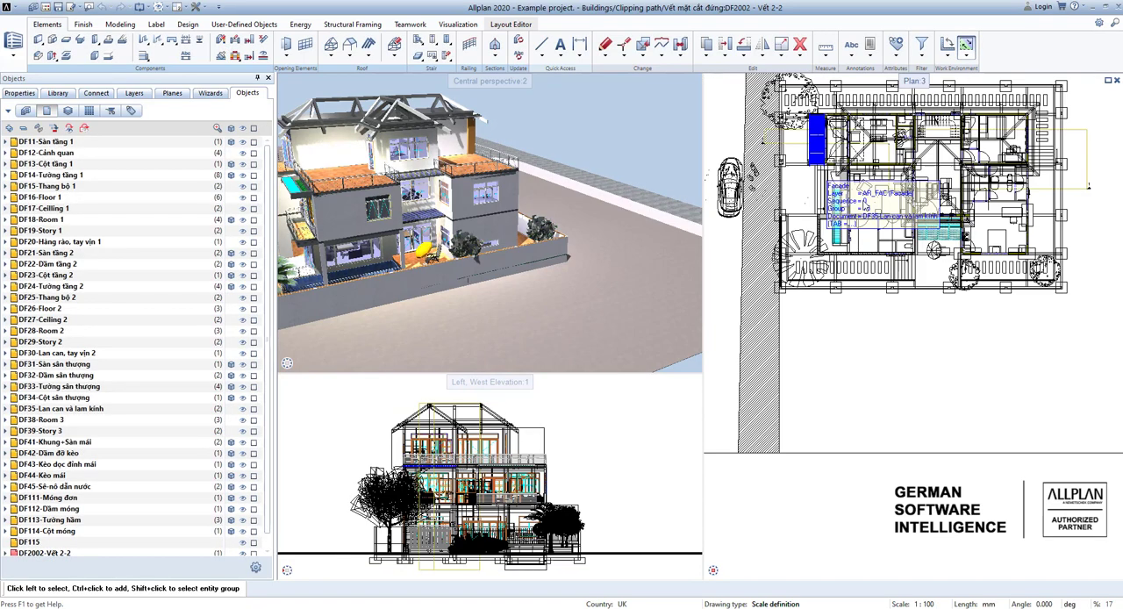
pyautogui.moveTo(834, 196); pyautogui.dragTo(838, 231, button='middle')
pyautogui.scroll(-1, 860, 204)
pyautogui.moveTo(1009, 242); pyautogui.dragTo(1039, 268, button='middle')
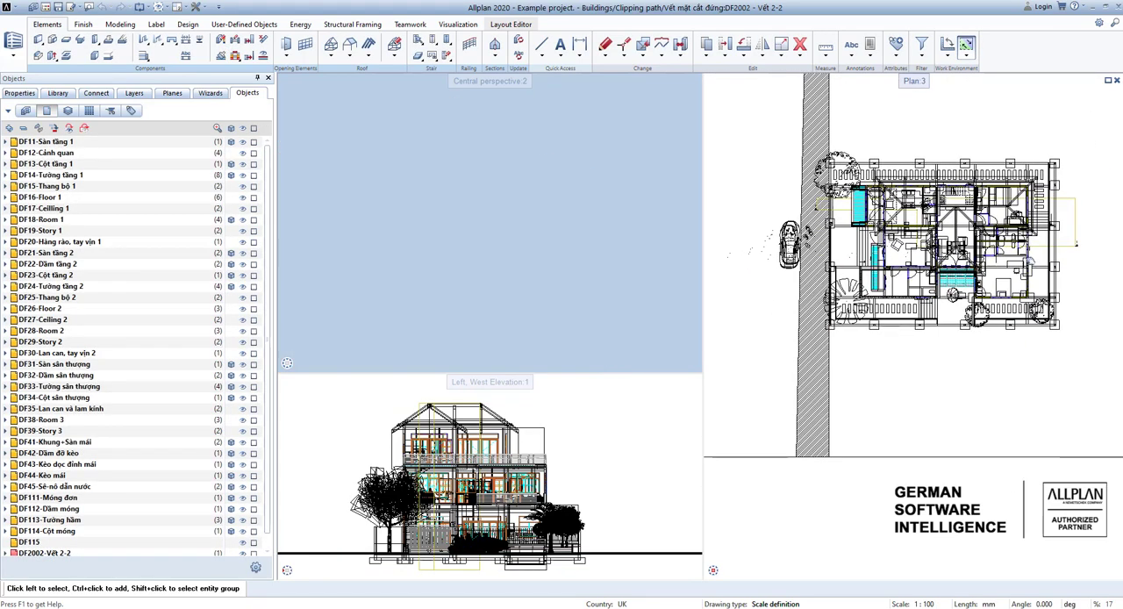
pyautogui.scroll(3, 1078, 255)
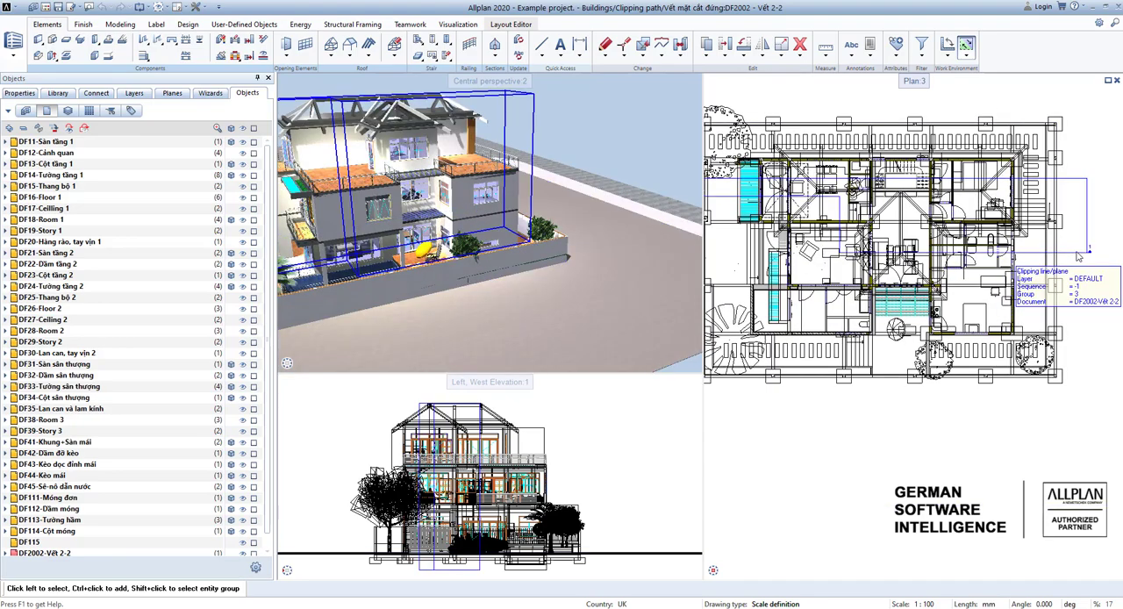
pyautogui.scroll(-1, 1078, 256)
pyautogui.scroll(2, 783, 210)
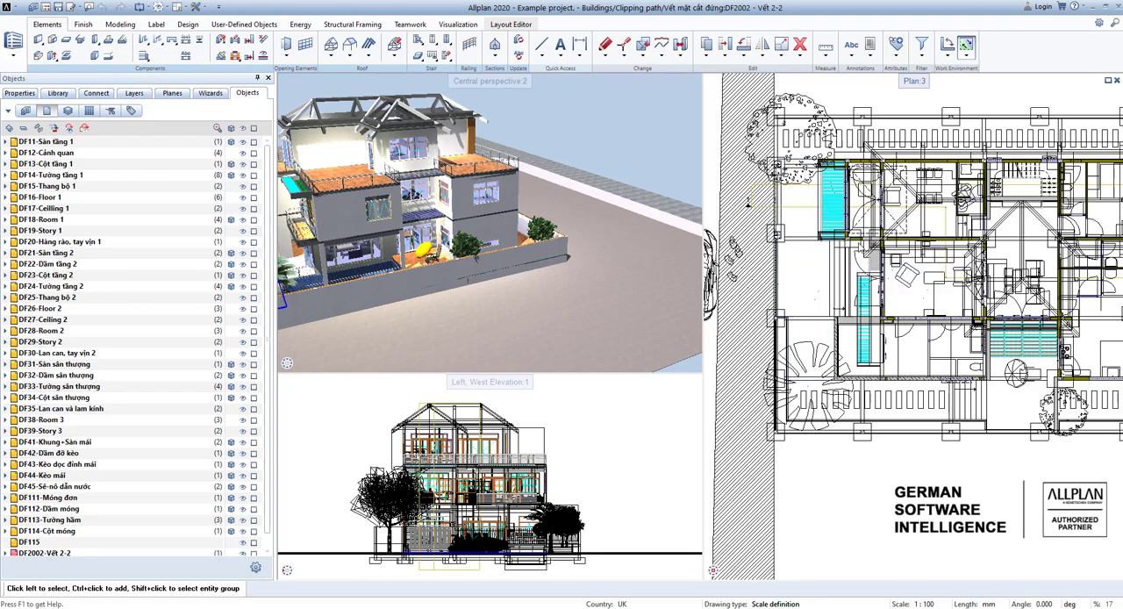
pyautogui.scroll(2, 868, 228)
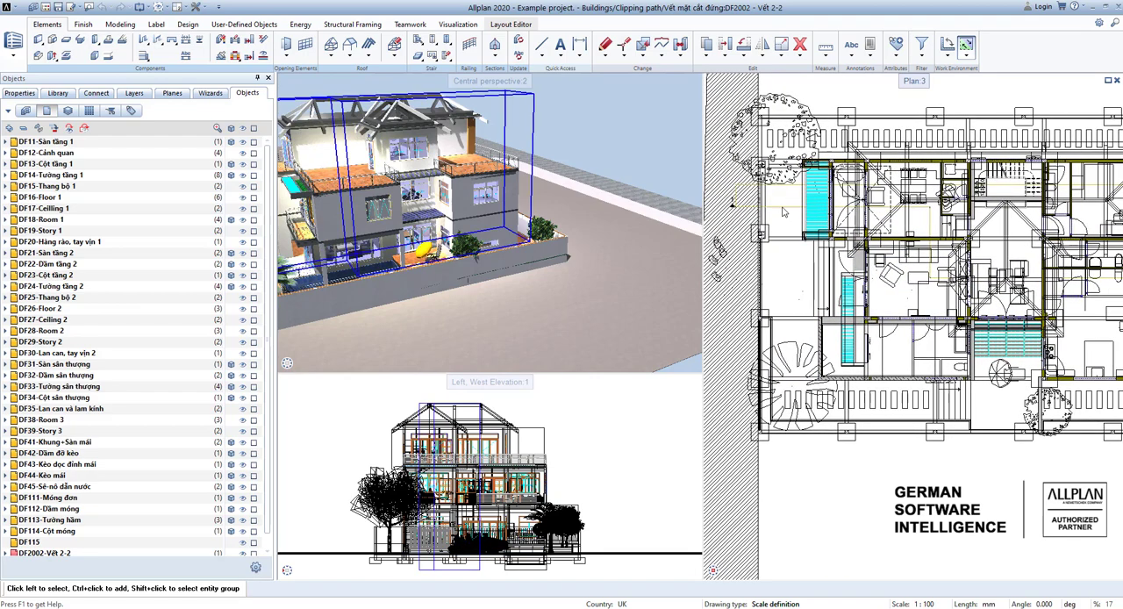
pyautogui.scroll(-3, 842, 215)
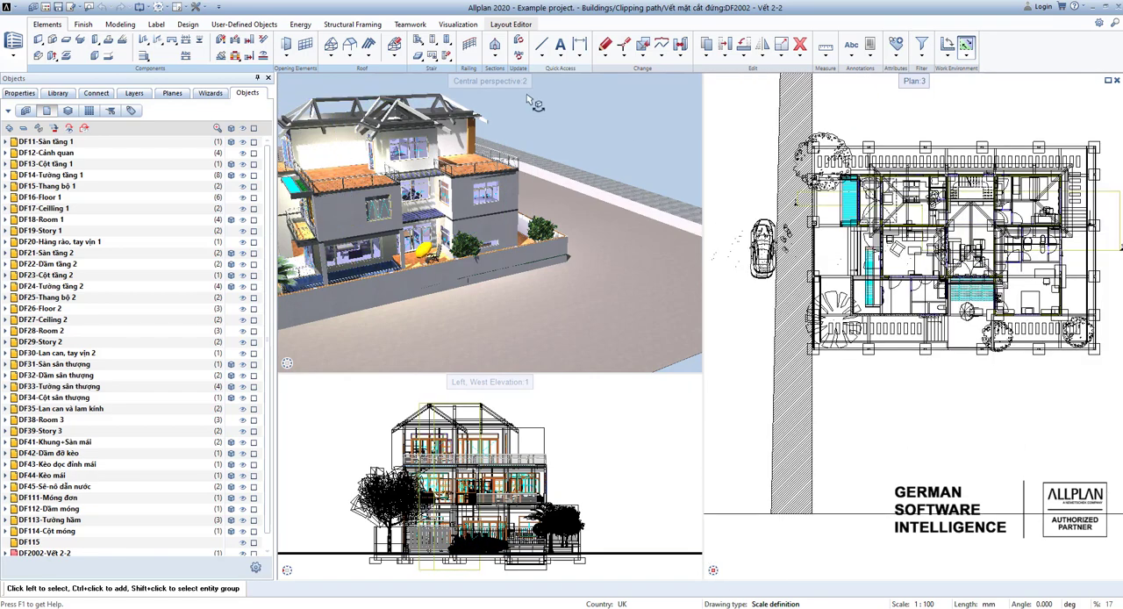
# Create a stepped clipping path with section identifier 2 in plan, from the road across the house with an offset inside, its depth facing up the plan.
pyautogui.click(494, 48)
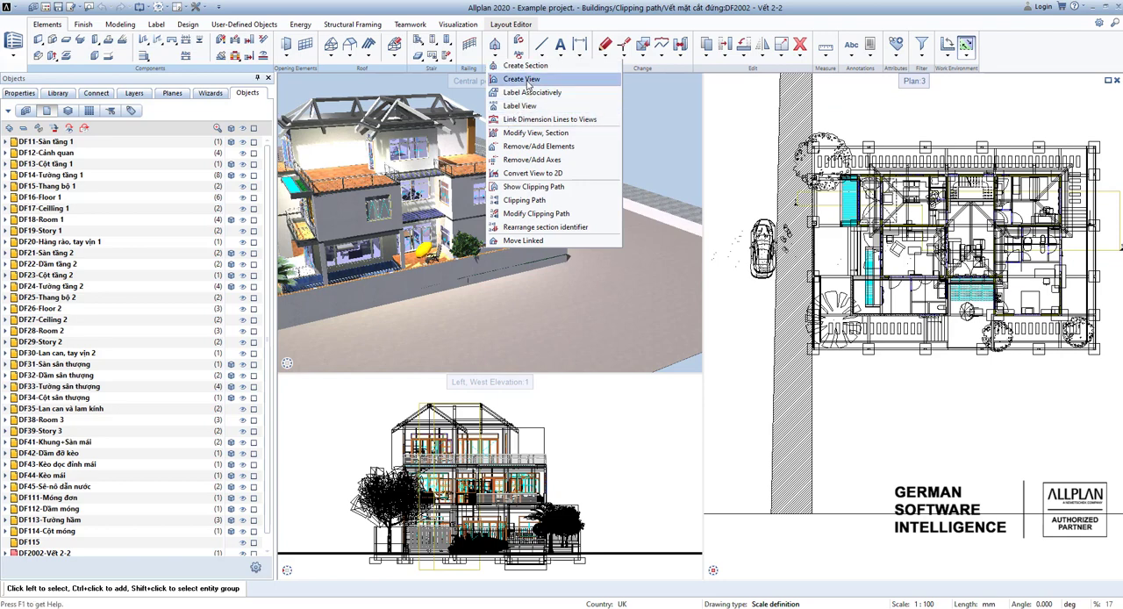
pyautogui.click(527, 200)
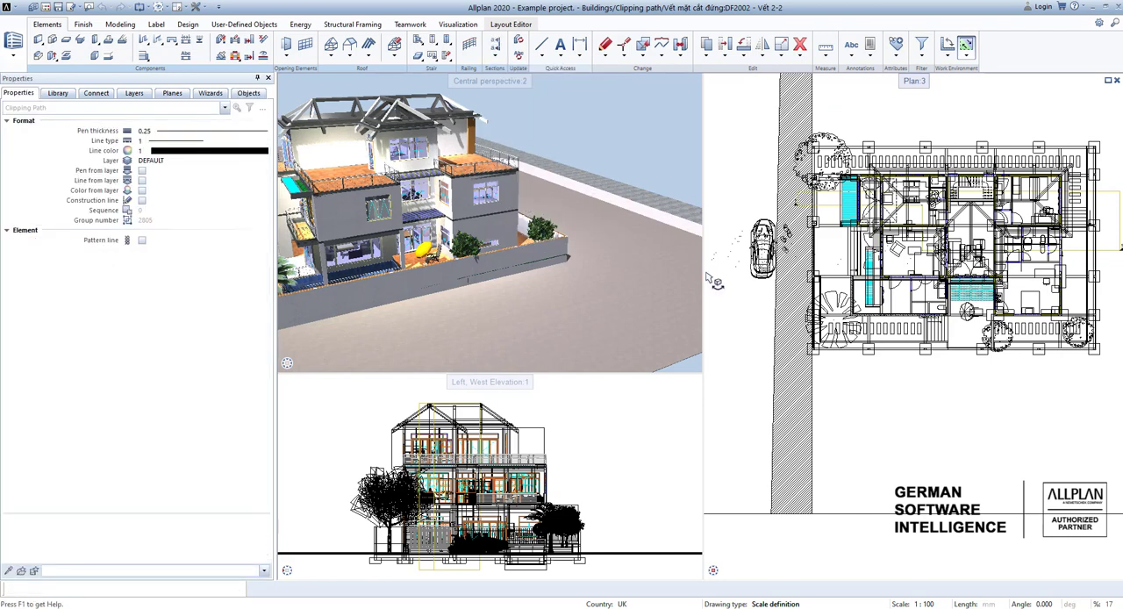
pyautogui.scroll(2, 805, 265)
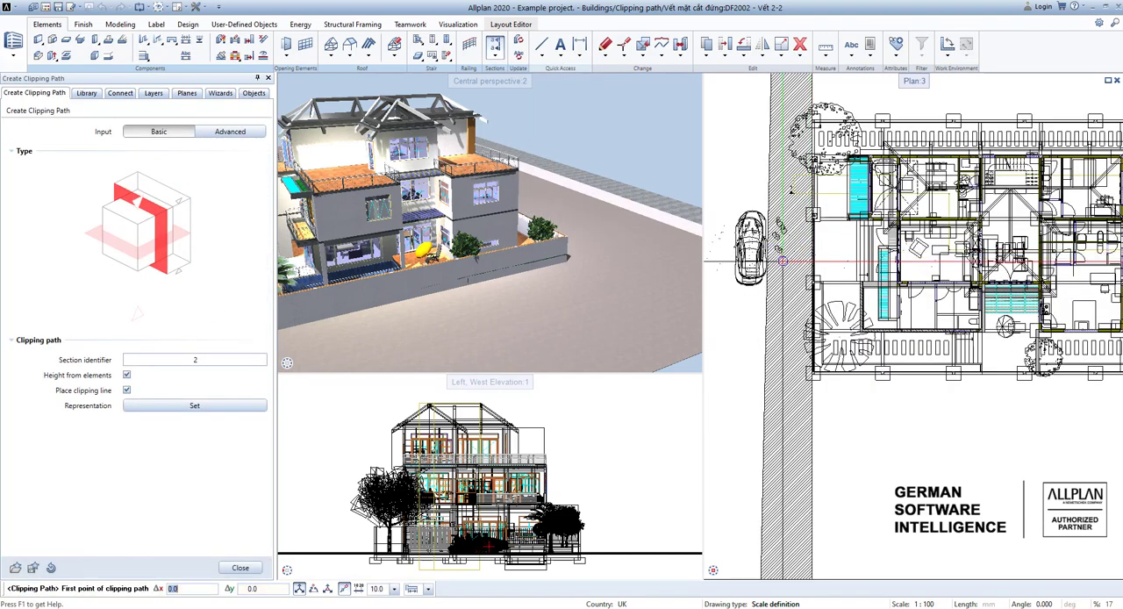
pyautogui.click(785, 268)
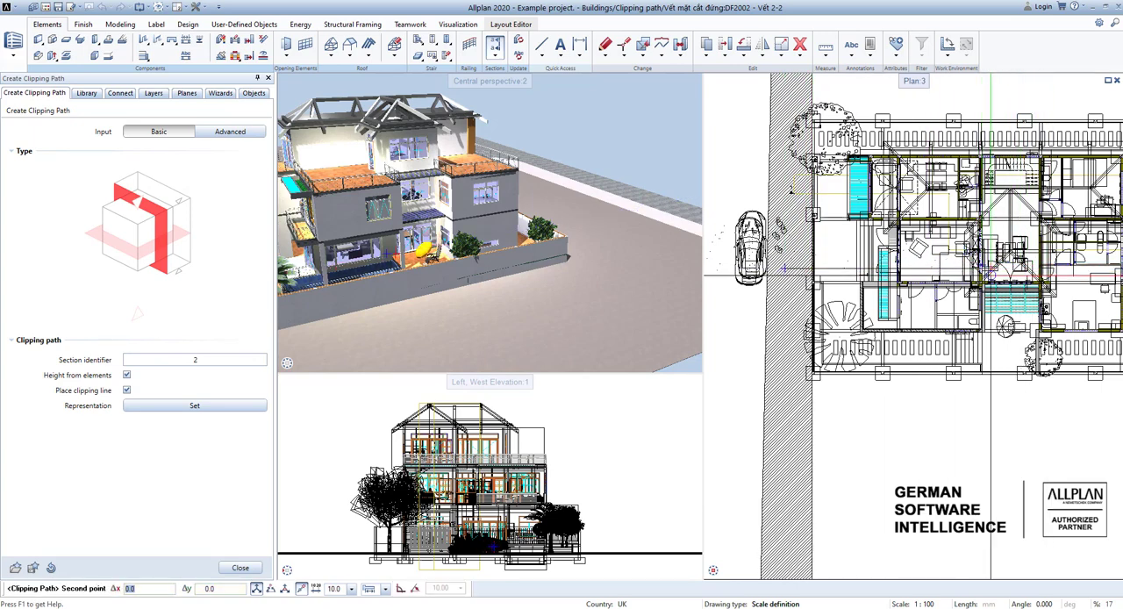
pyautogui.scroll(2, 955, 263)
pyautogui.click(942, 264)
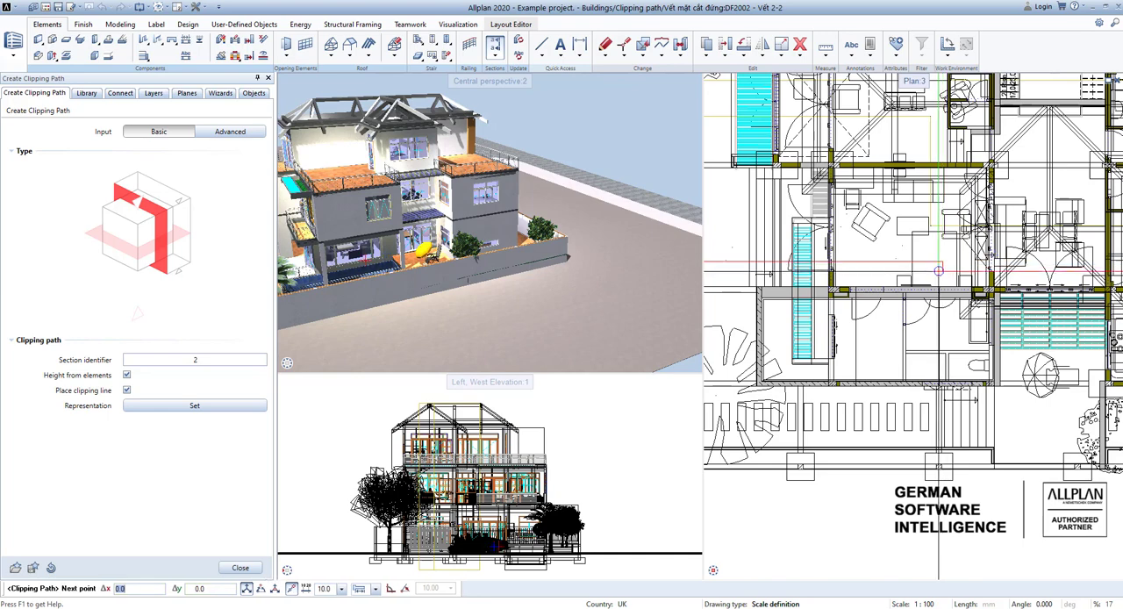
pyautogui.scroll(-4, 947, 332)
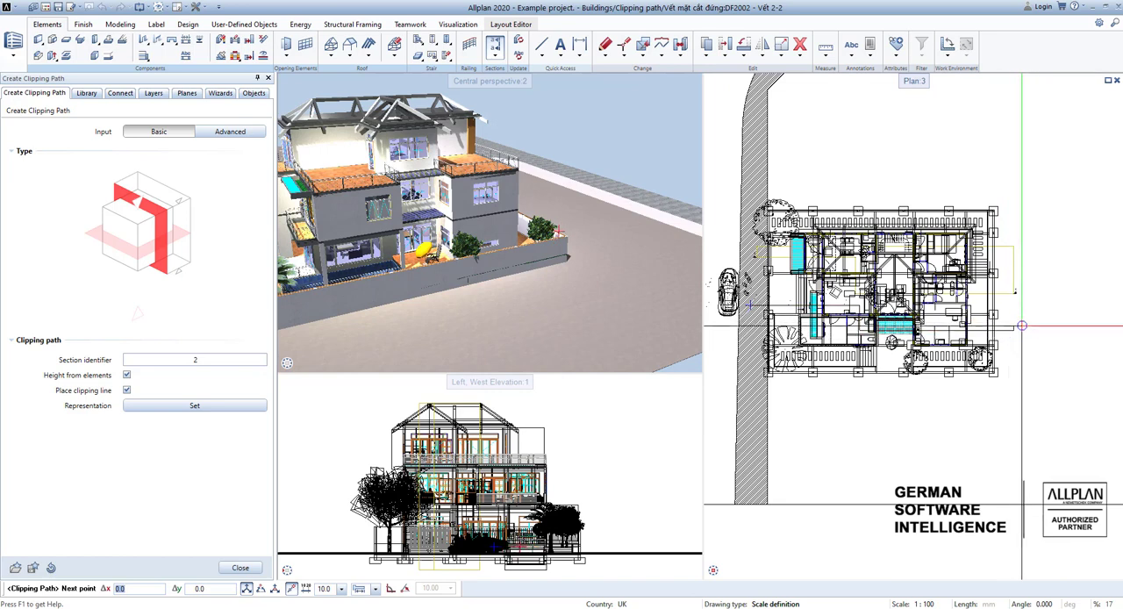
pyautogui.press('Escape')
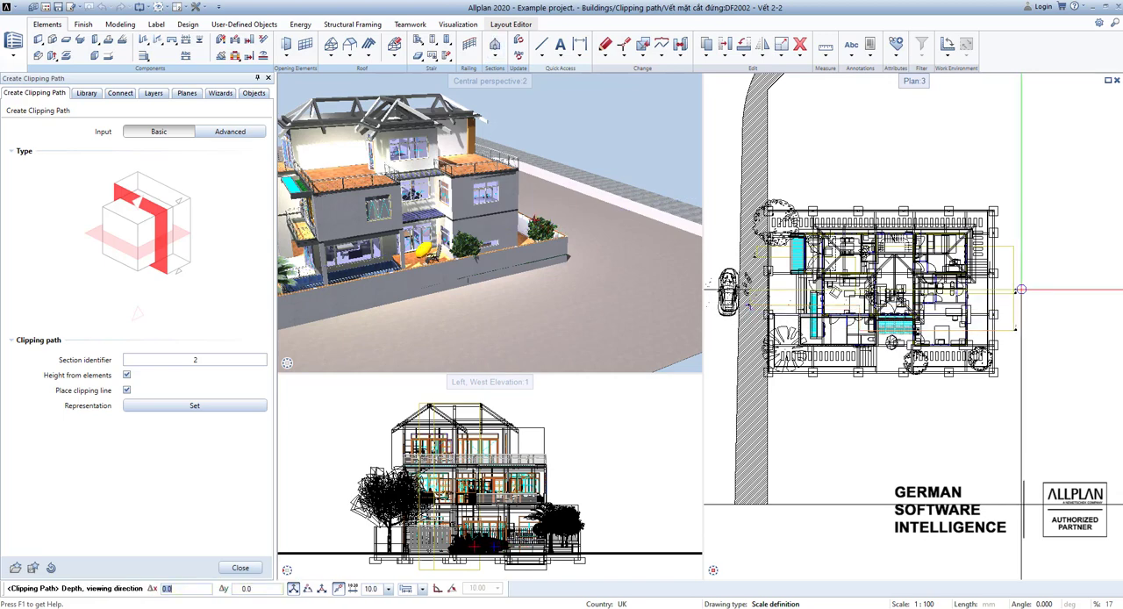
pyautogui.scroll(1, 1016, 307)
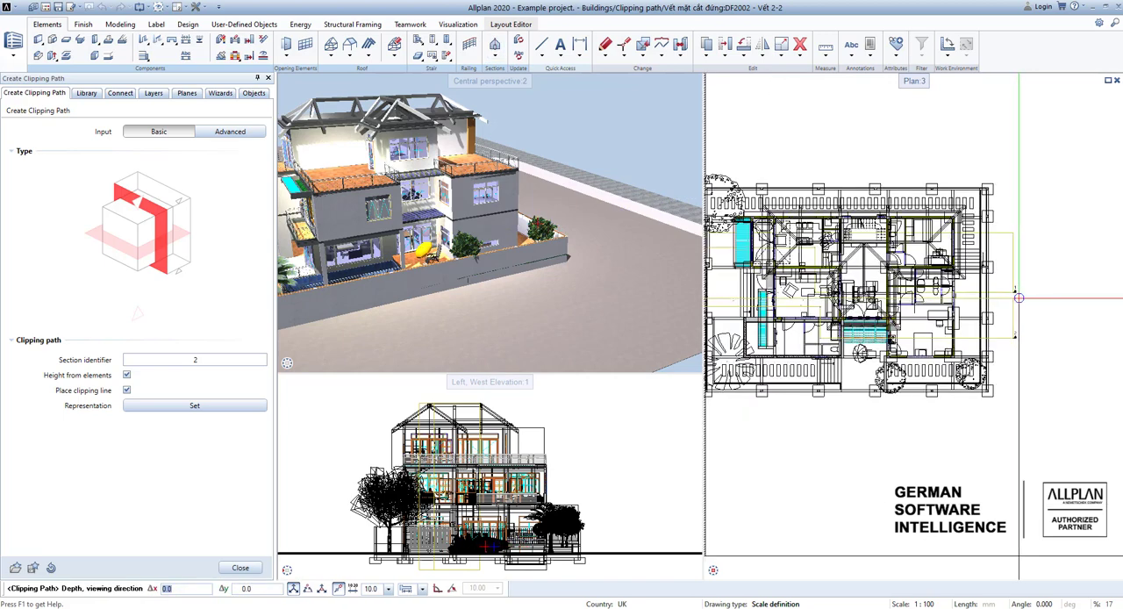
pyautogui.click(1019, 299)
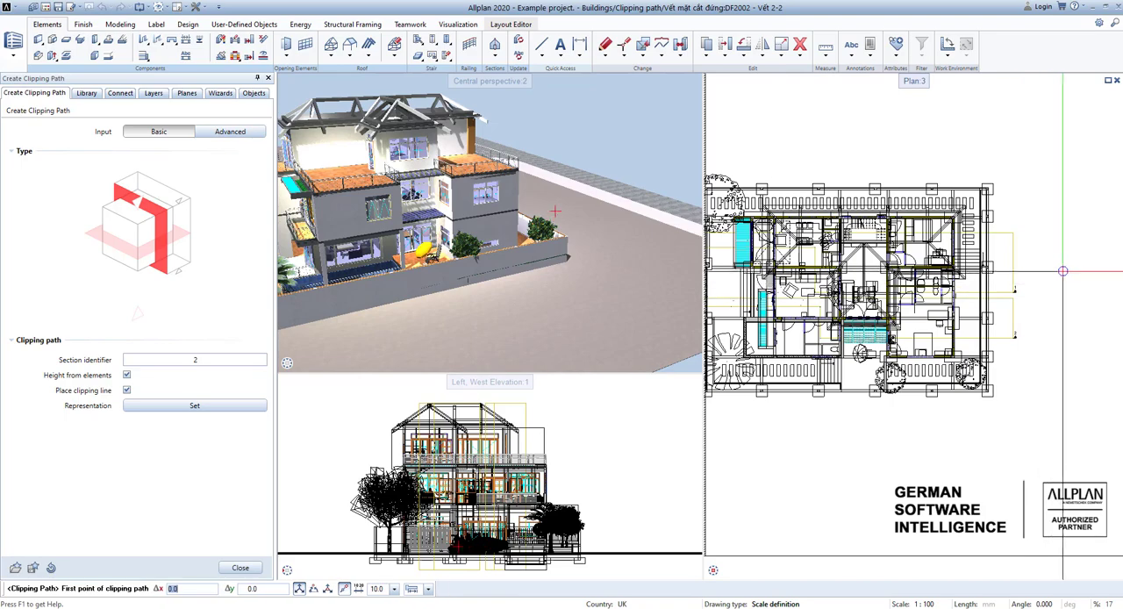
pyautogui.scroll(-2, 1056, 279)
pyautogui.scroll(3, 880, 305)
pyautogui.press('Escape')
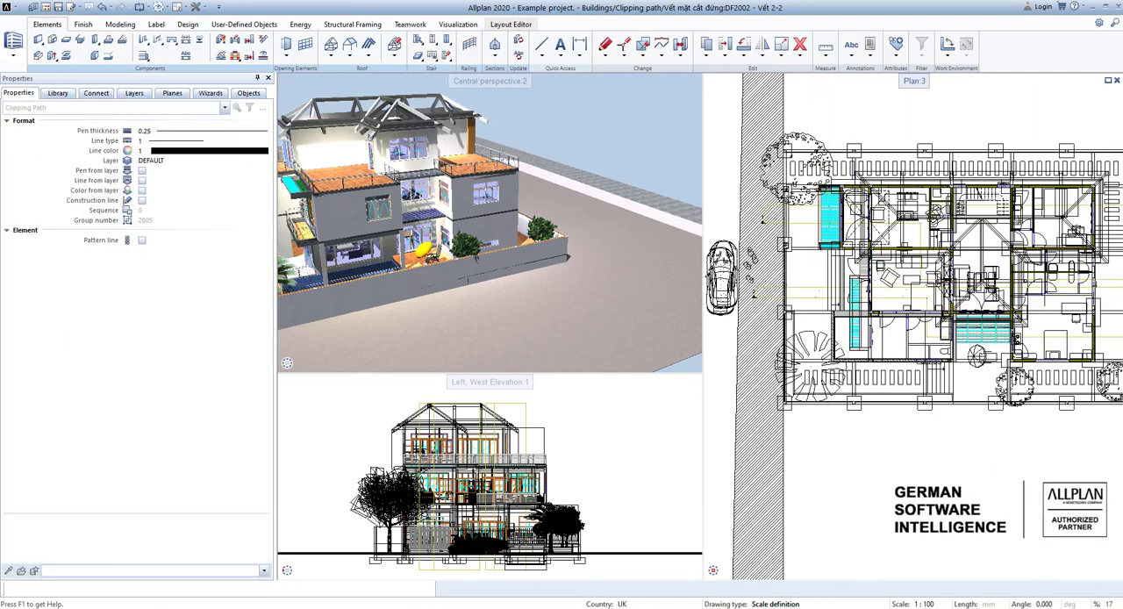
# Inspect both ends of the new stepped clipping path 2 in plan and delete it.
pyautogui.click(806, 303)
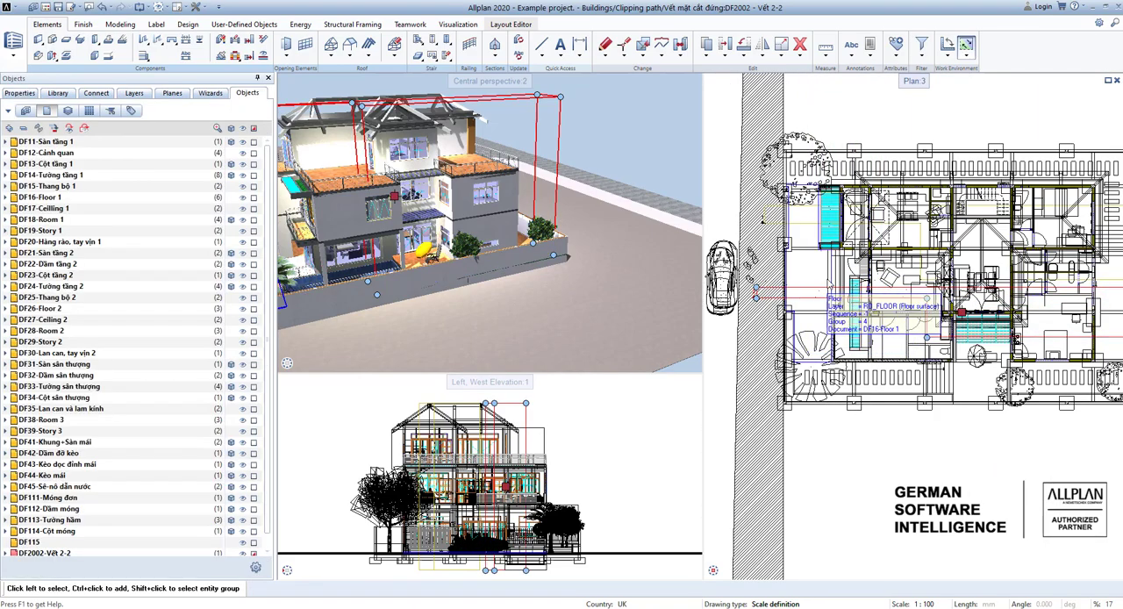
pyautogui.scroll(-1, 806, 302)
pyautogui.scroll(4, 794, 303)
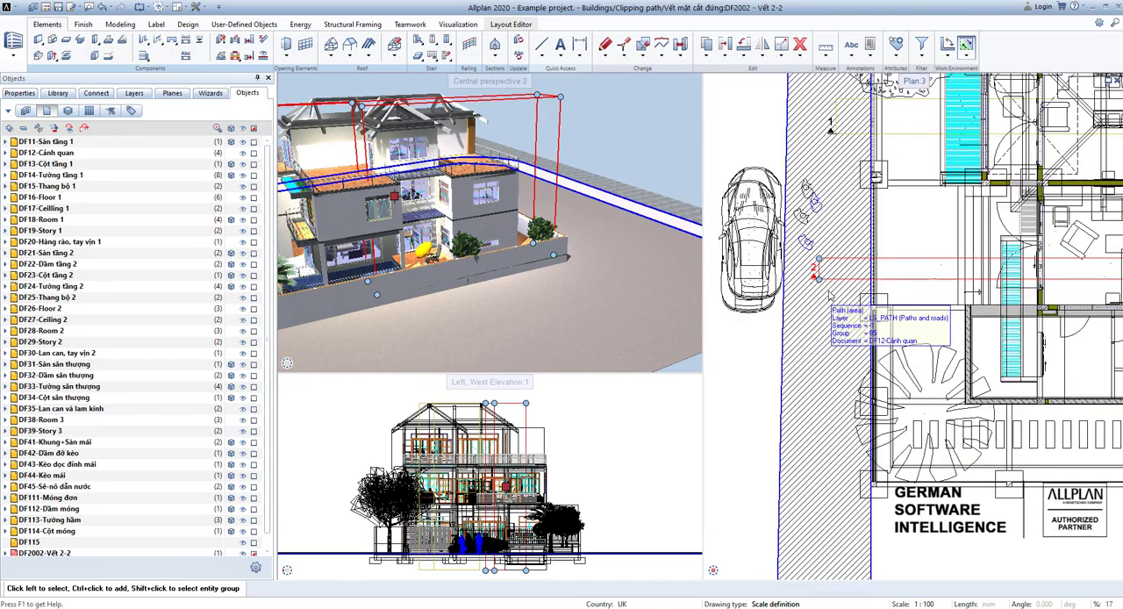
pyautogui.scroll(-3, 904, 281)
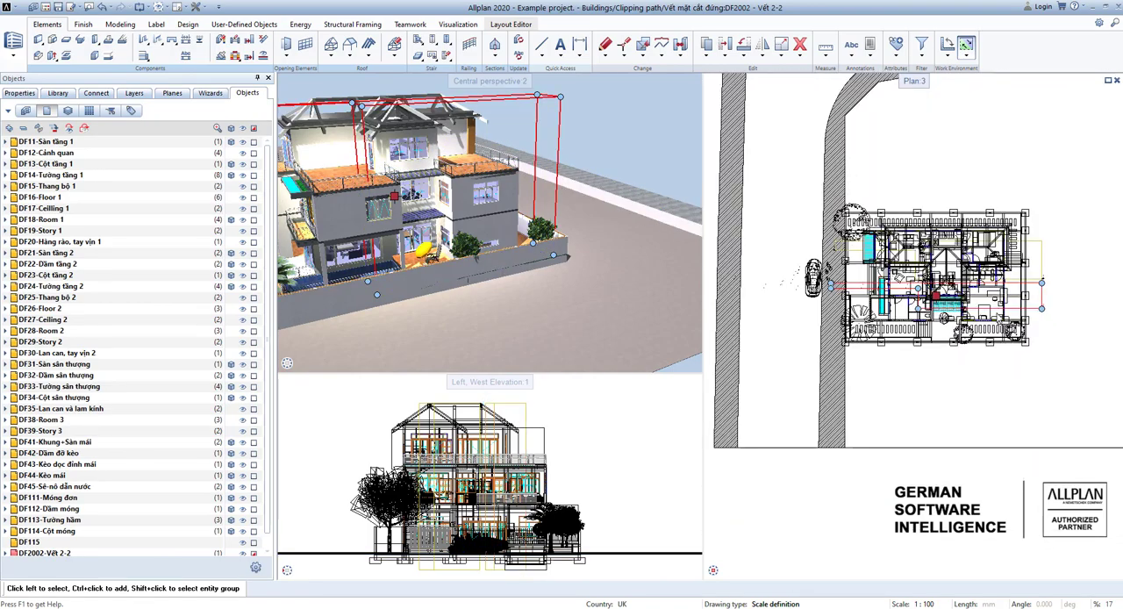
pyautogui.scroll(4, 1062, 303)
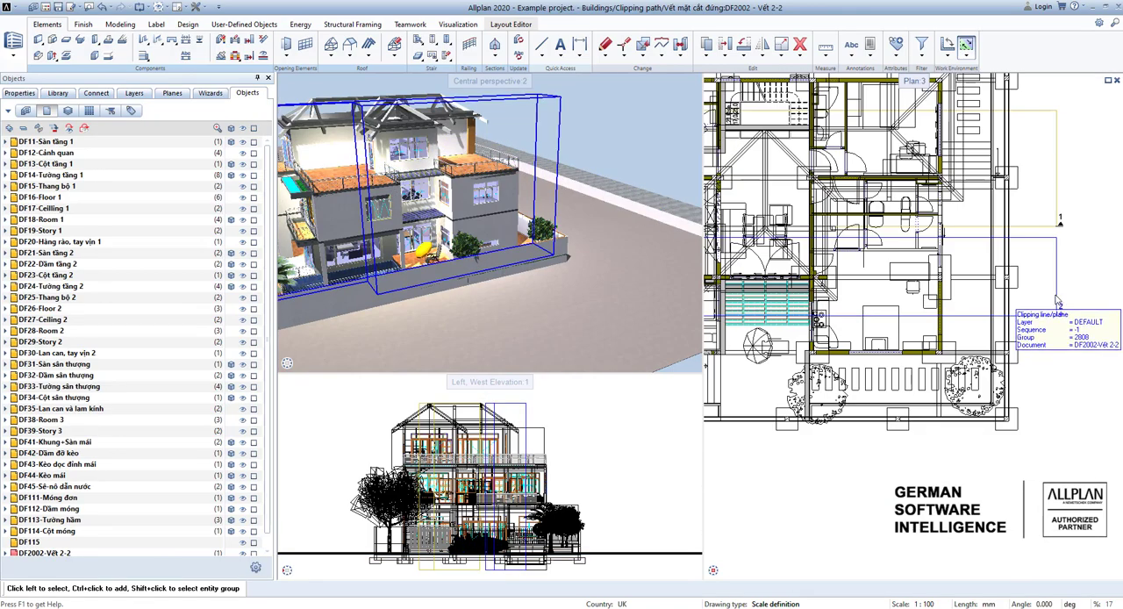
pyautogui.click(1060, 304)
pyautogui.scroll(-5, 1060, 304)
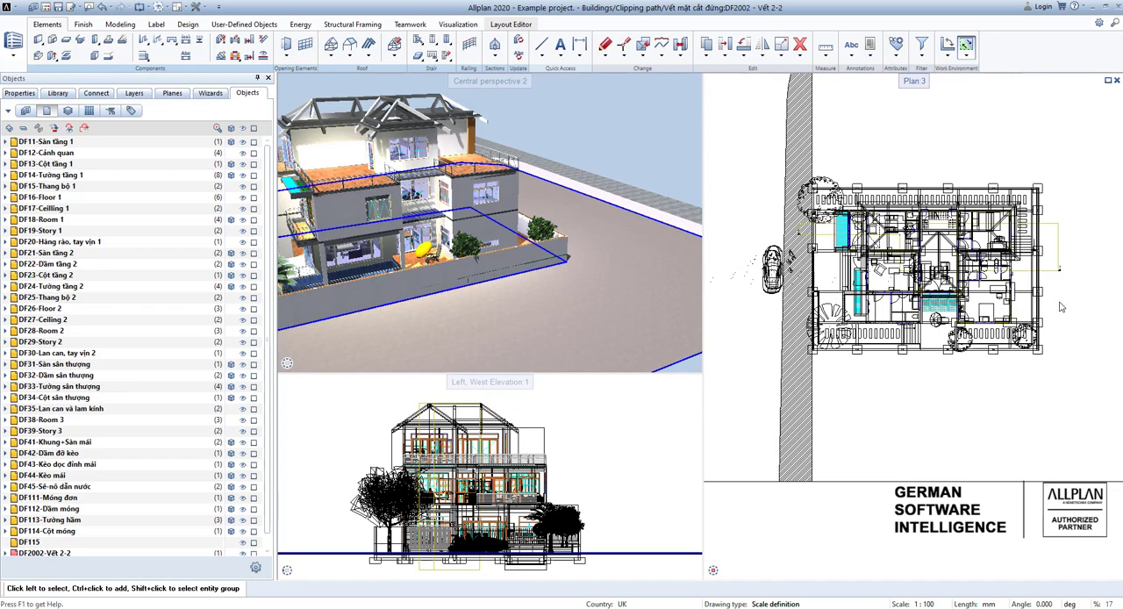
pyautogui.scroll(1, 983, 341)
pyautogui.scroll(3, 982, 341)
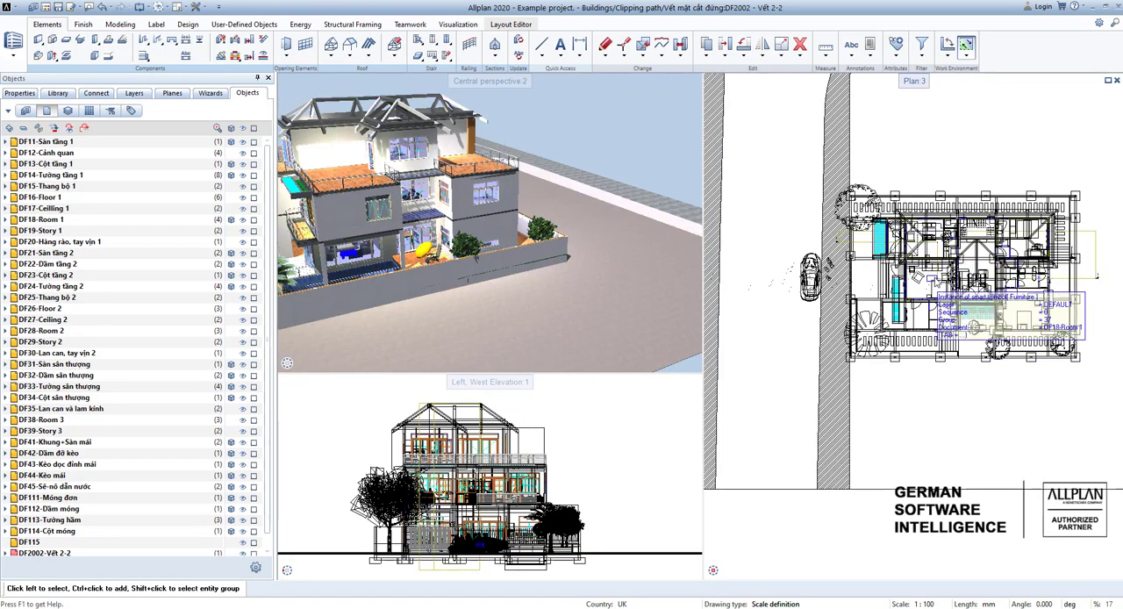
pyautogui.scroll(-5, 990, 374)
# Deselect drawing file 2002 Vết 2-2, make 2006 Mặt cắt 1-1 current in the derived structure and start generating its section.
pyautogui.click(965, 44)
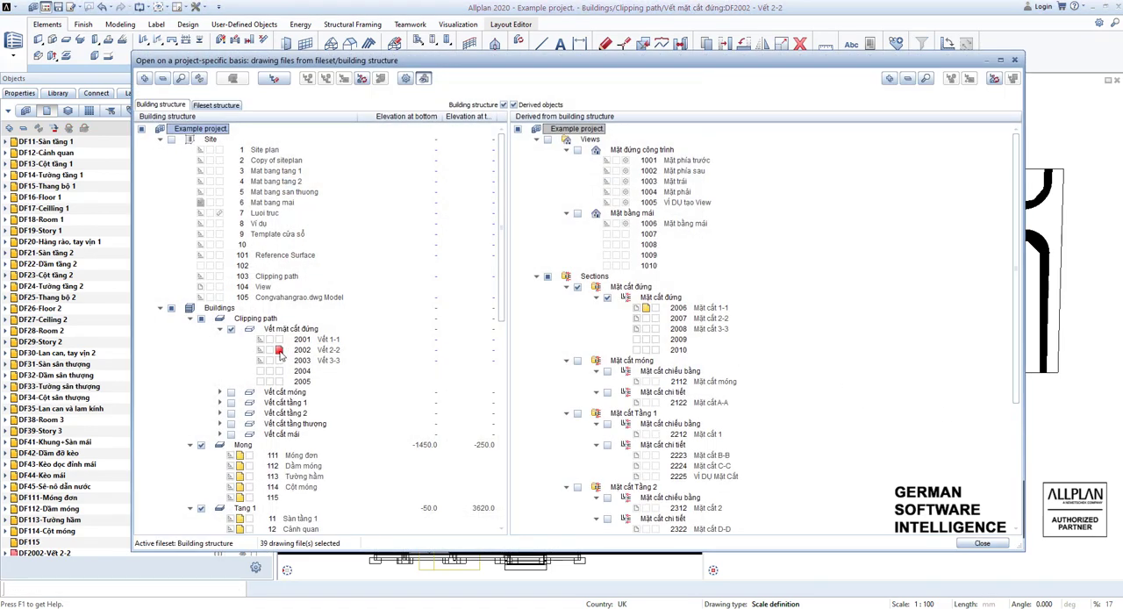
pyautogui.click(279, 350)
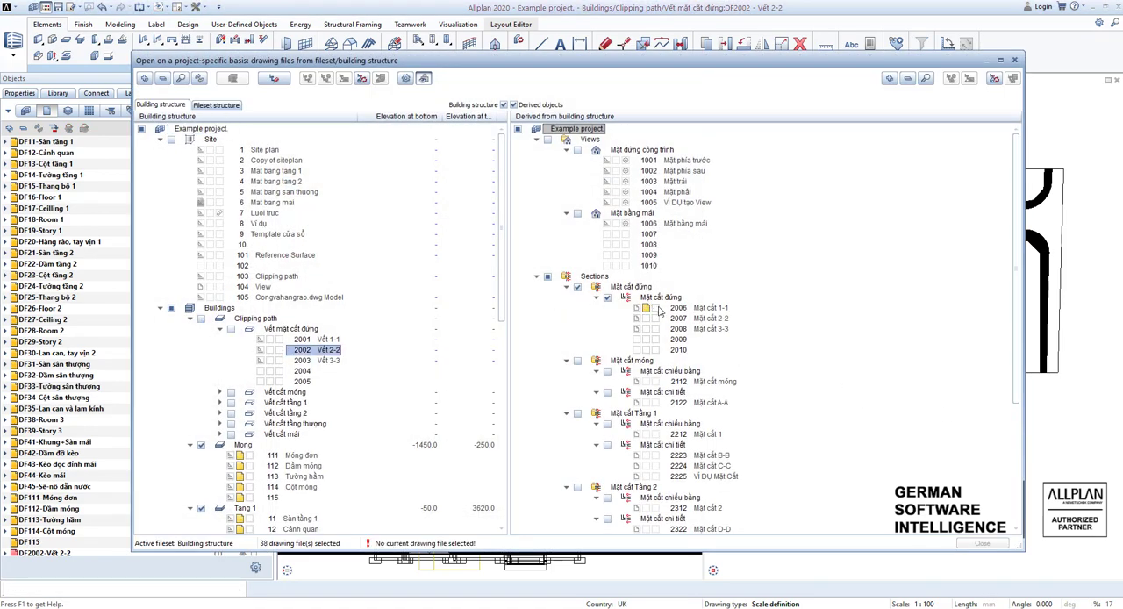
pyautogui.click(656, 309)
pyautogui.rightClick(677, 307)
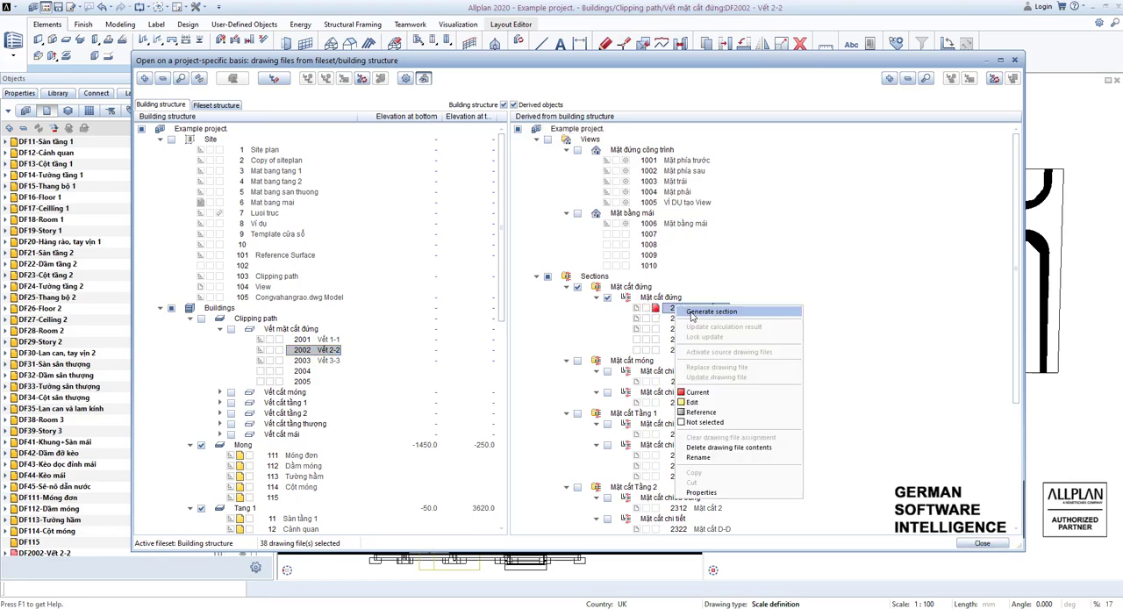
pyautogui.click(693, 312)
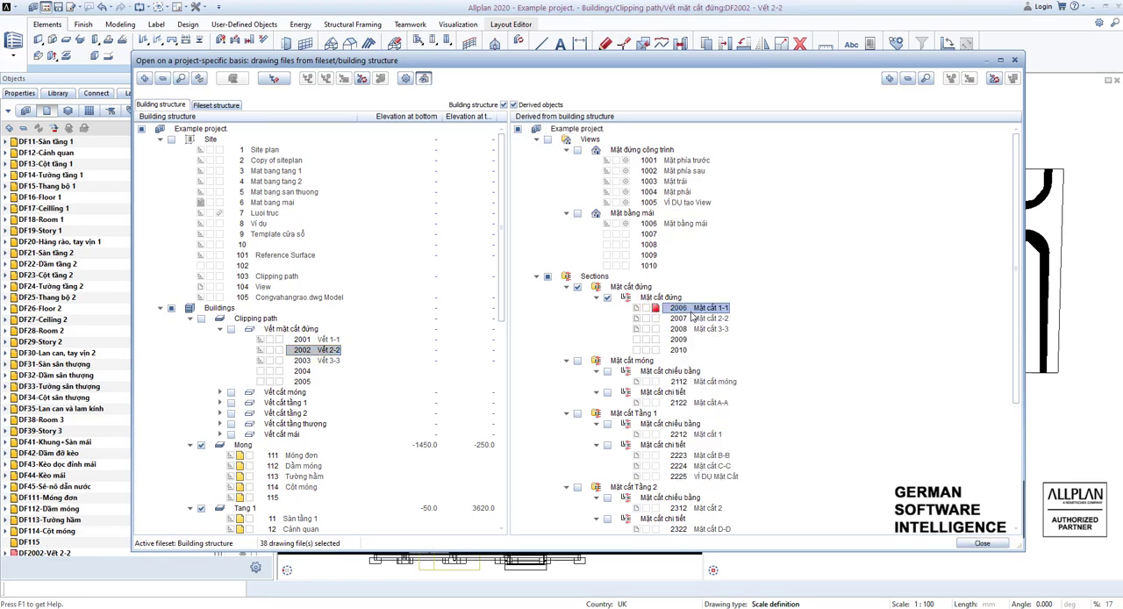
# Add clipping path drawing files 2001 Vết 1-1, 2002 Vết 2-2 and 2003 Vết 3-3 to the section's source drawing files.
pyautogui.click(664, 203)
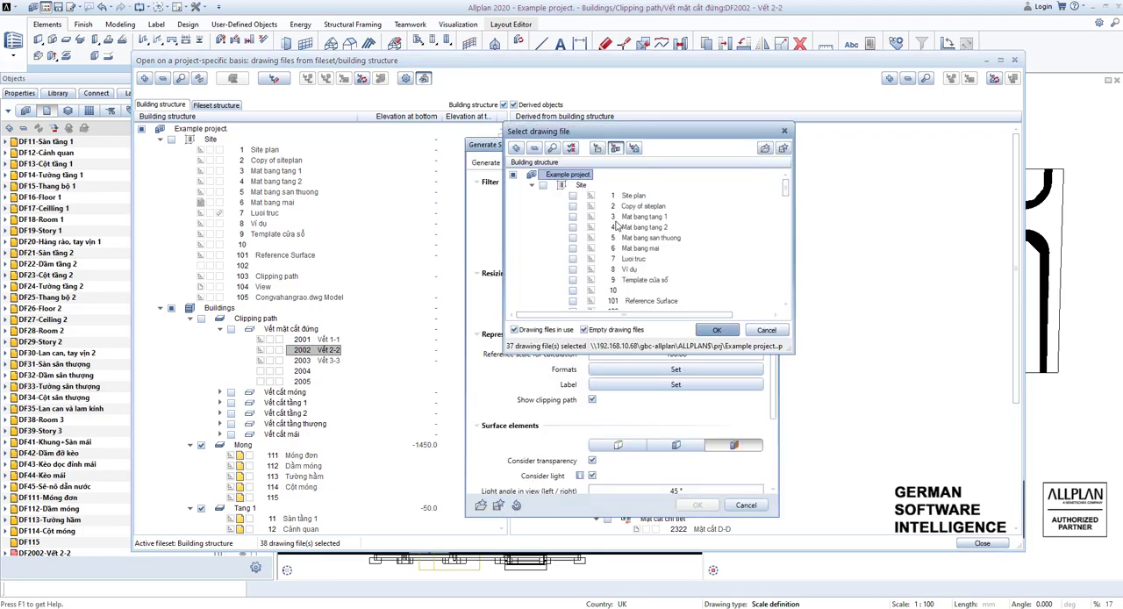
pyautogui.moveTo(675, 131); pyautogui.dragTo(380, 129)
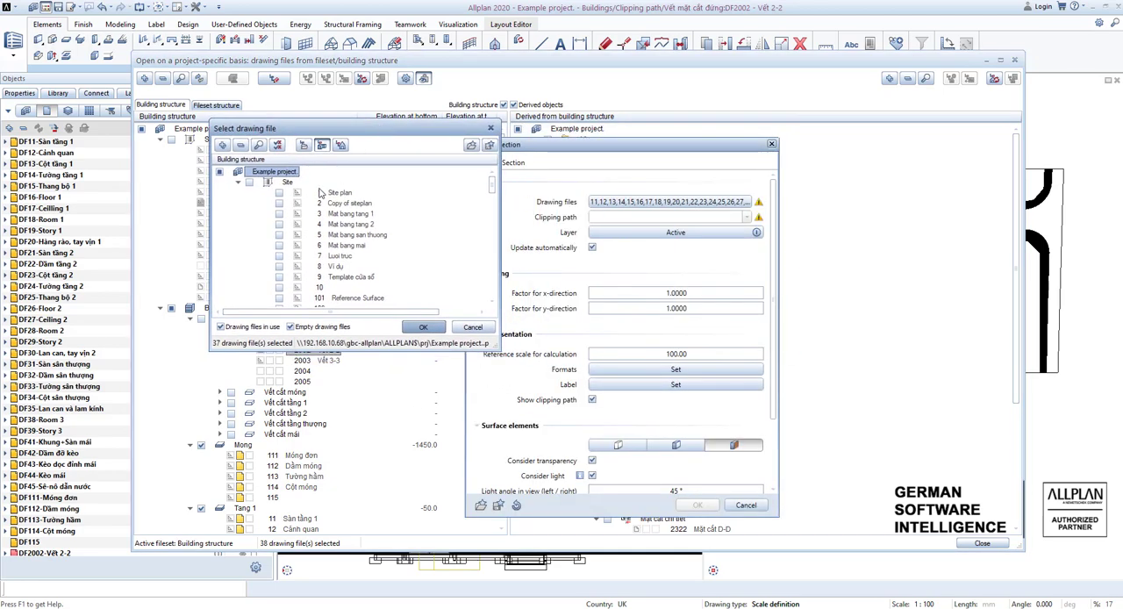
pyautogui.scroll(-5, 295, 235)
pyautogui.scroll(-3, 325, 250)
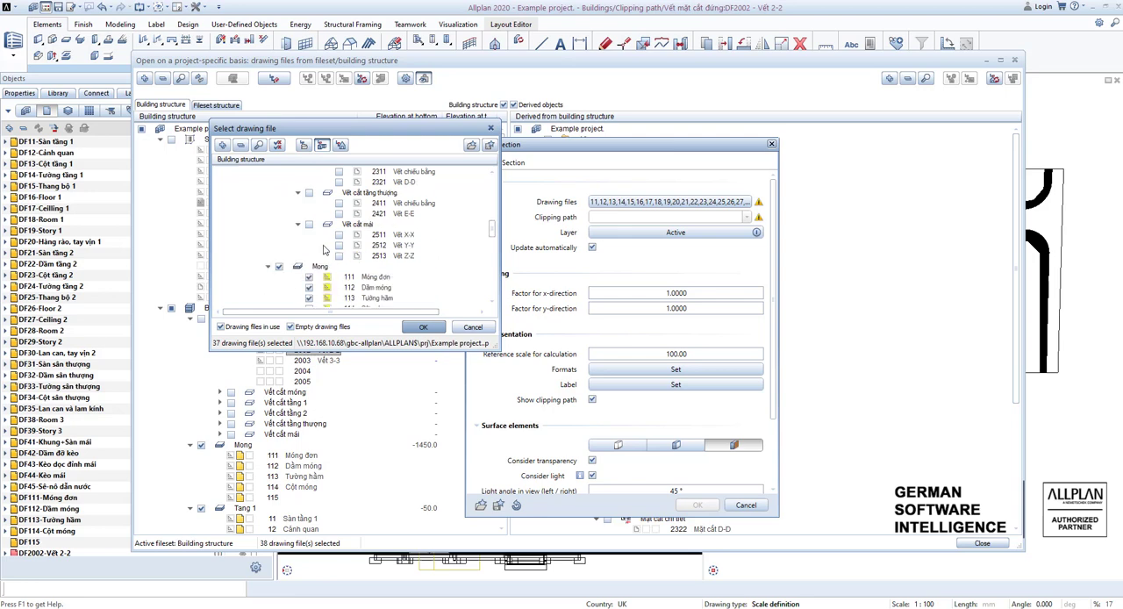
pyautogui.scroll(-7, 323, 250)
pyautogui.scroll(7, 322, 254)
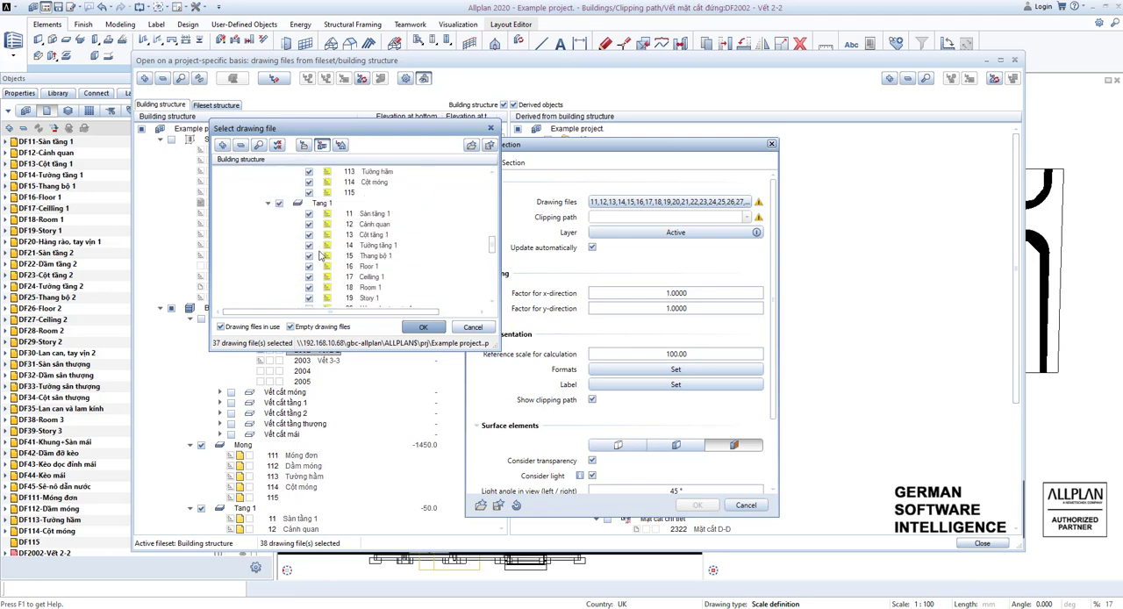
pyautogui.scroll(3, 321, 256)
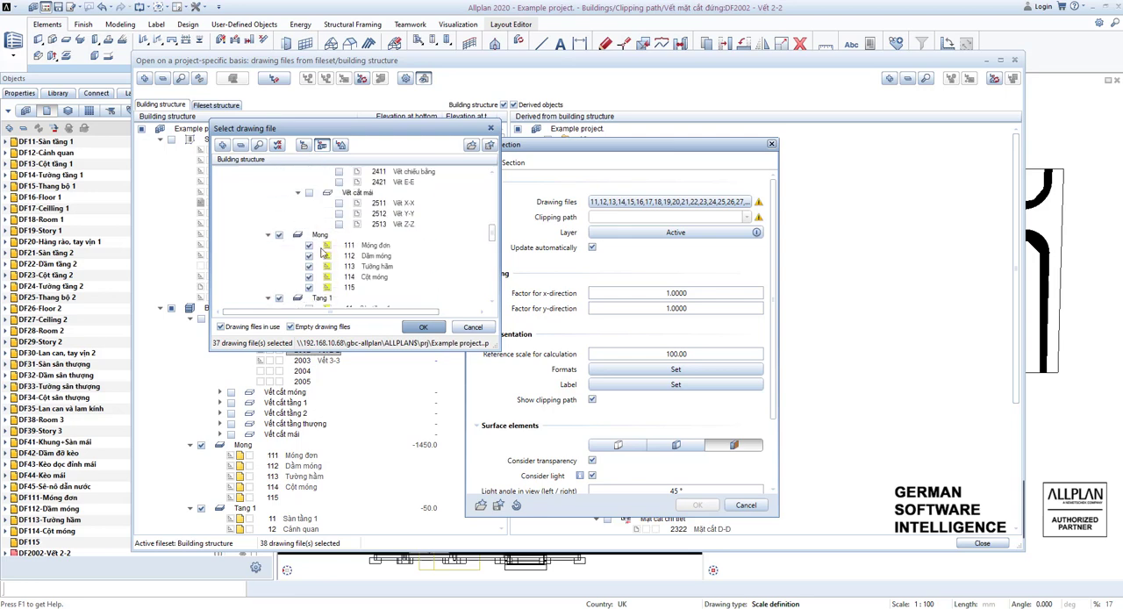
pyautogui.scroll(6, 356, 245)
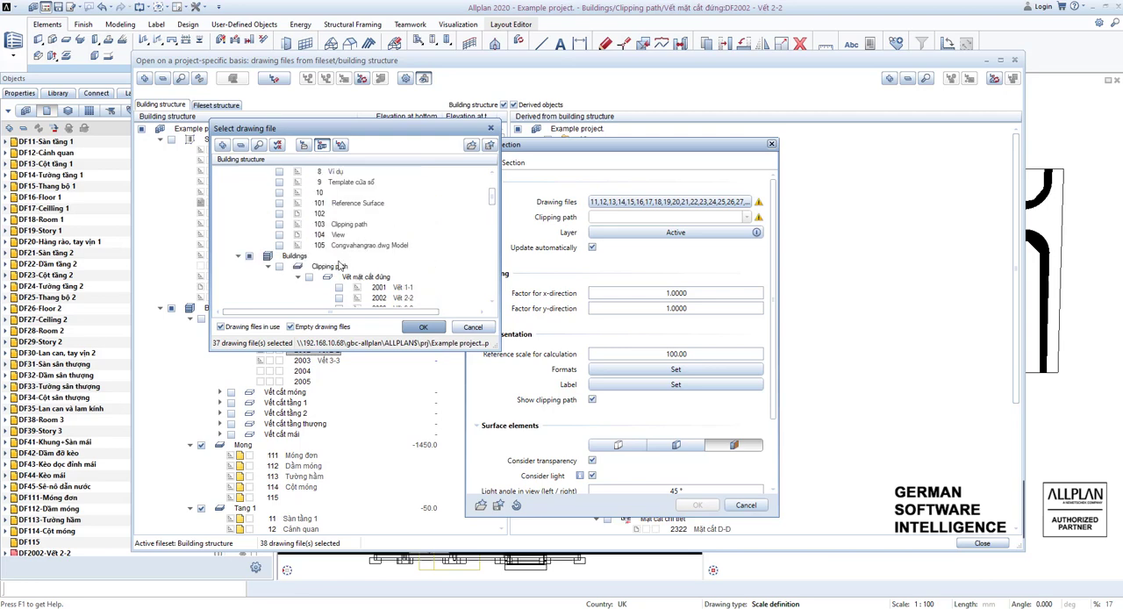
pyautogui.click(339, 288)
pyautogui.scroll(-2, 341, 288)
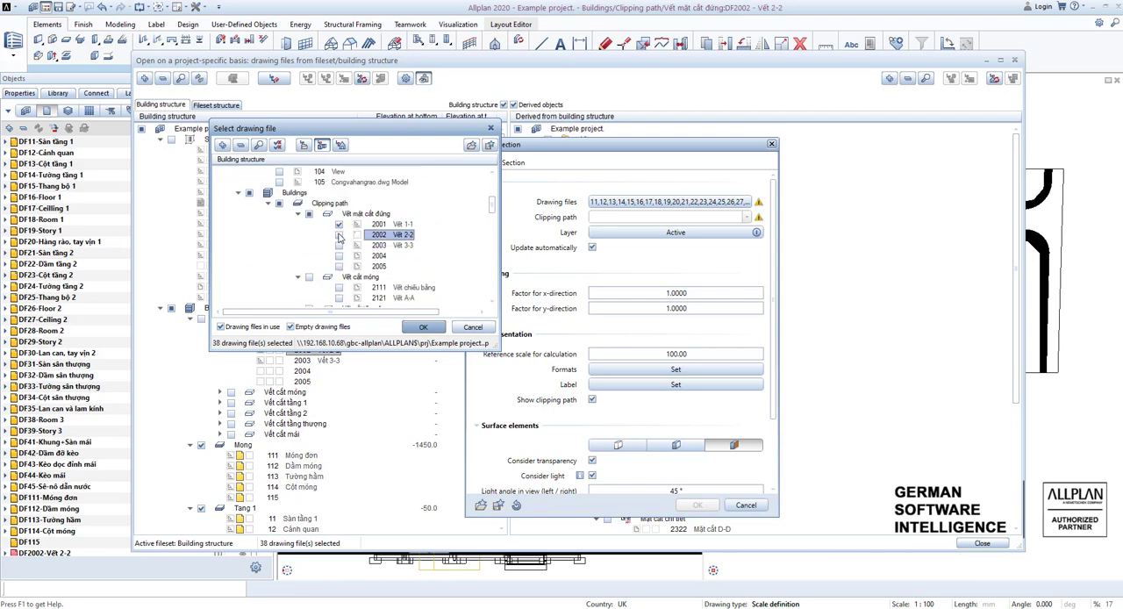
pyautogui.click(338, 234)
pyautogui.click(339, 245)
pyautogui.click(415, 326)
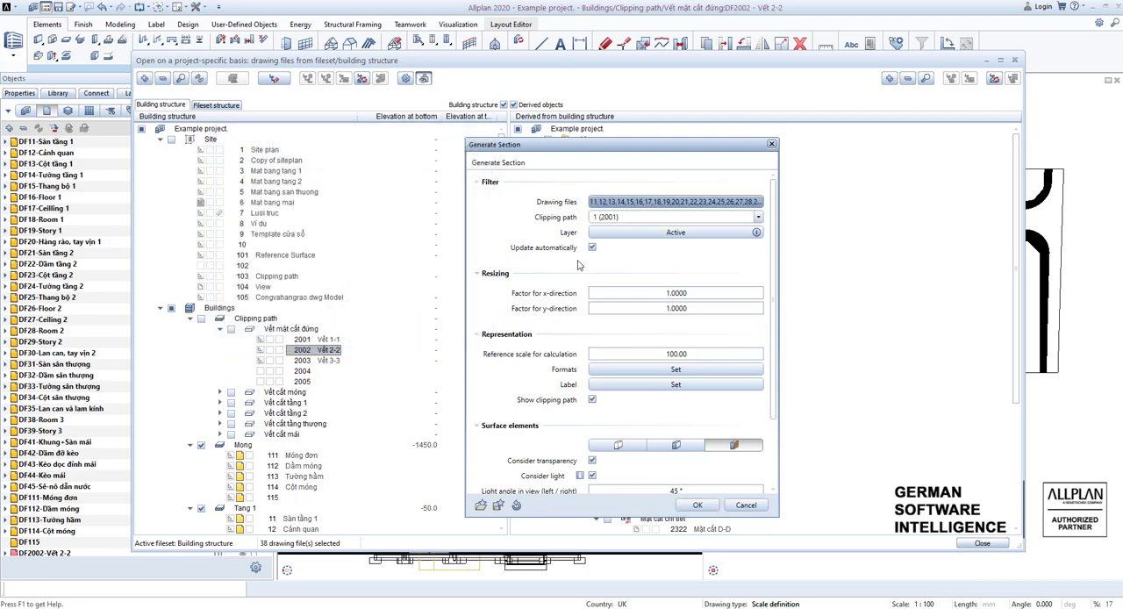
# Assign clipping path 1 (2001) to the section and confirm the layer filter with all layers included.
pyautogui.click(759, 218)
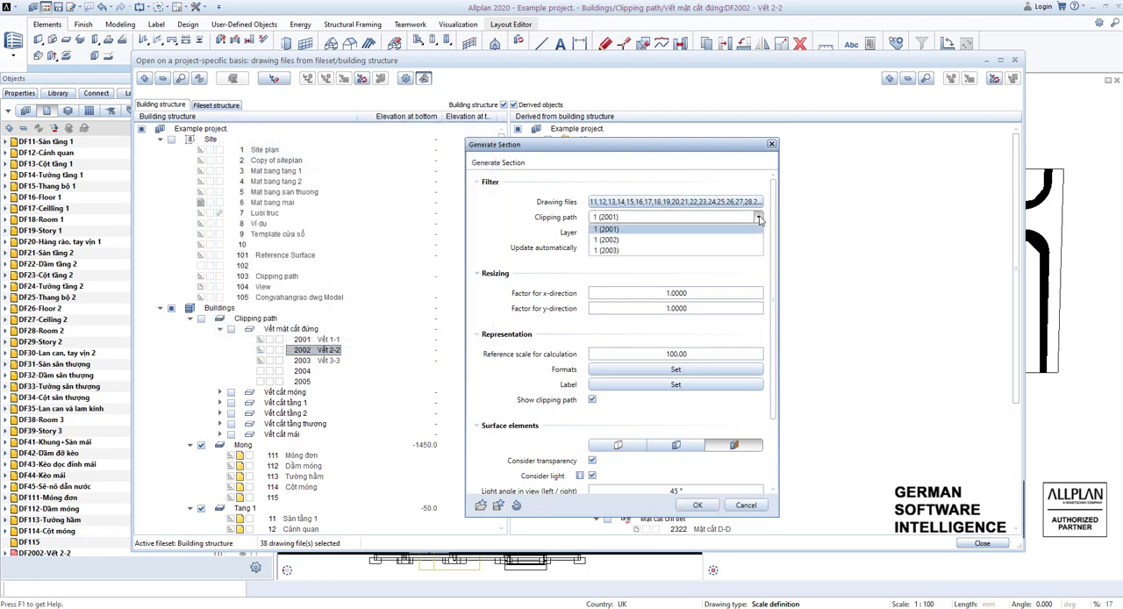
pyautogui.click(608, 230)
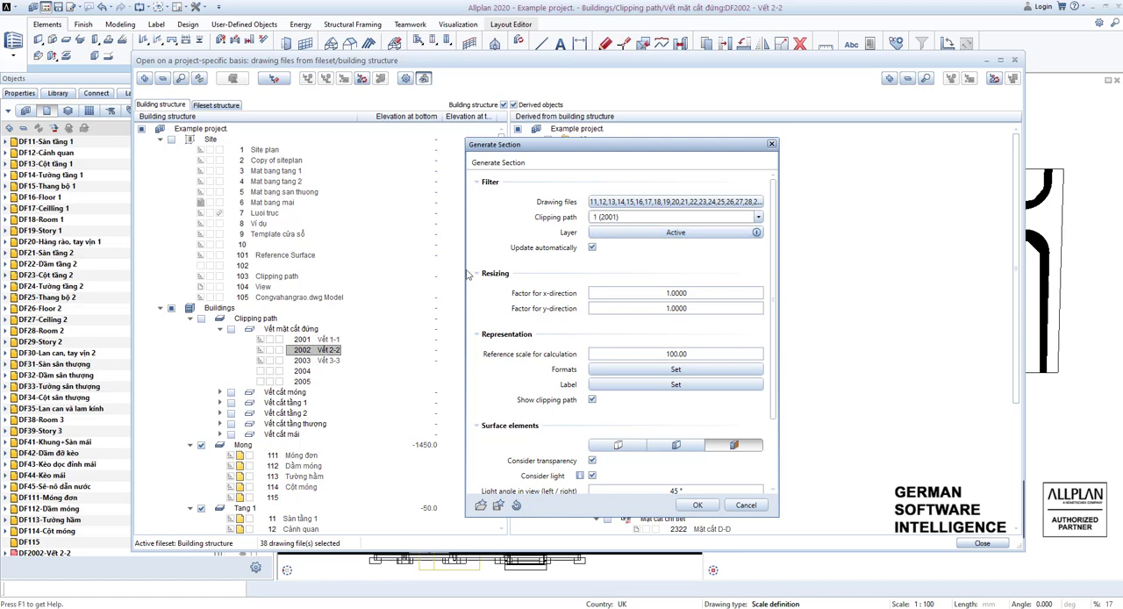
pyautogui.click(649, 233)
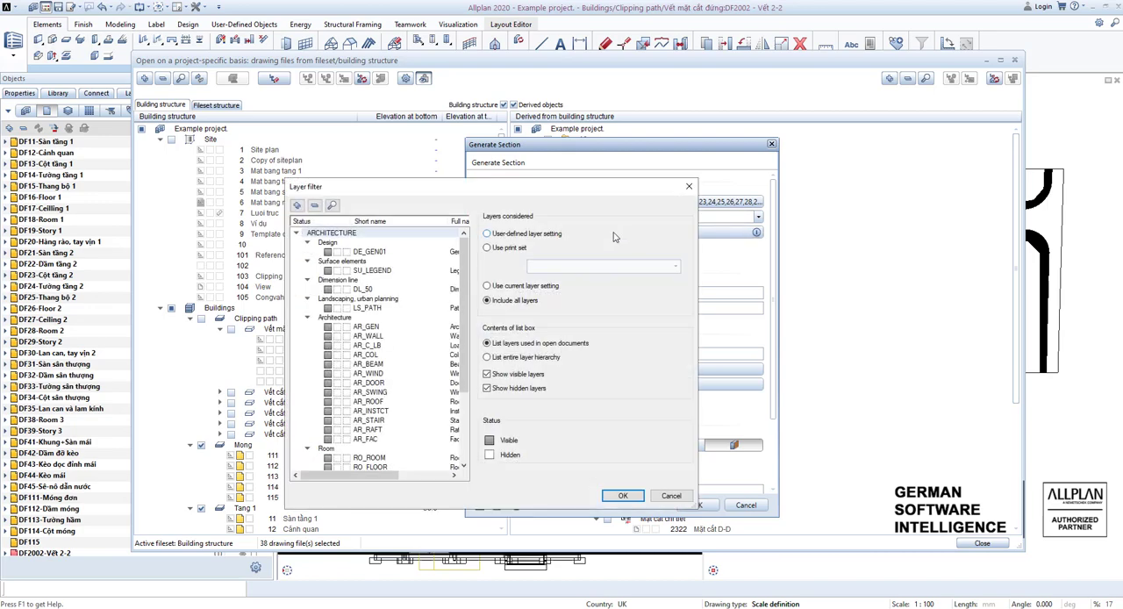
pyautogui.moveTo(574, 195); pyautogui.dragTo(419, 200)
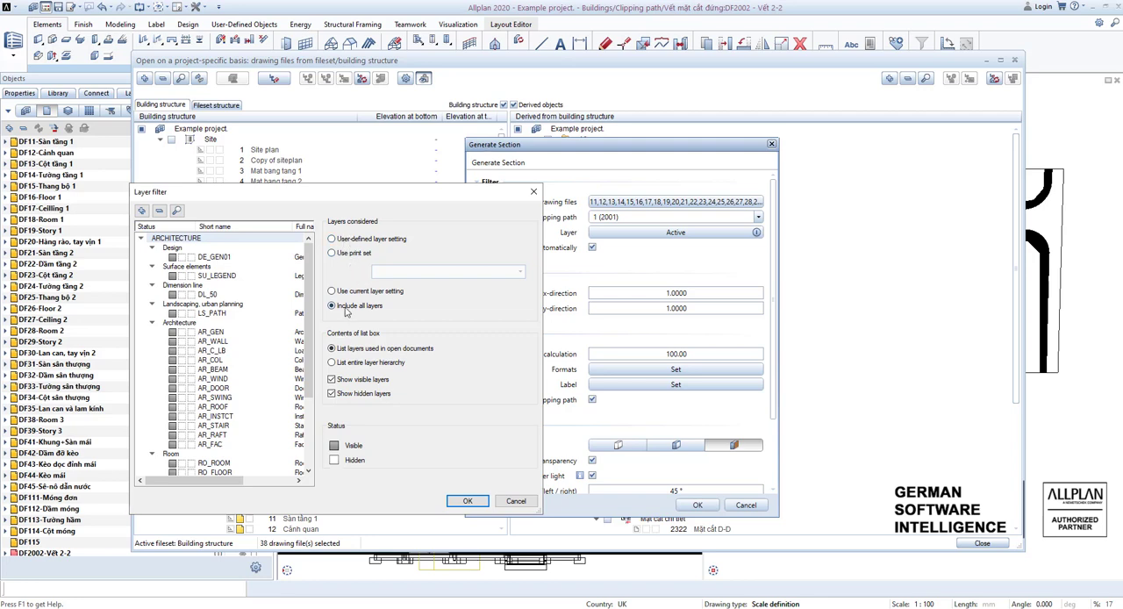
pyautogui.click(466, 501)
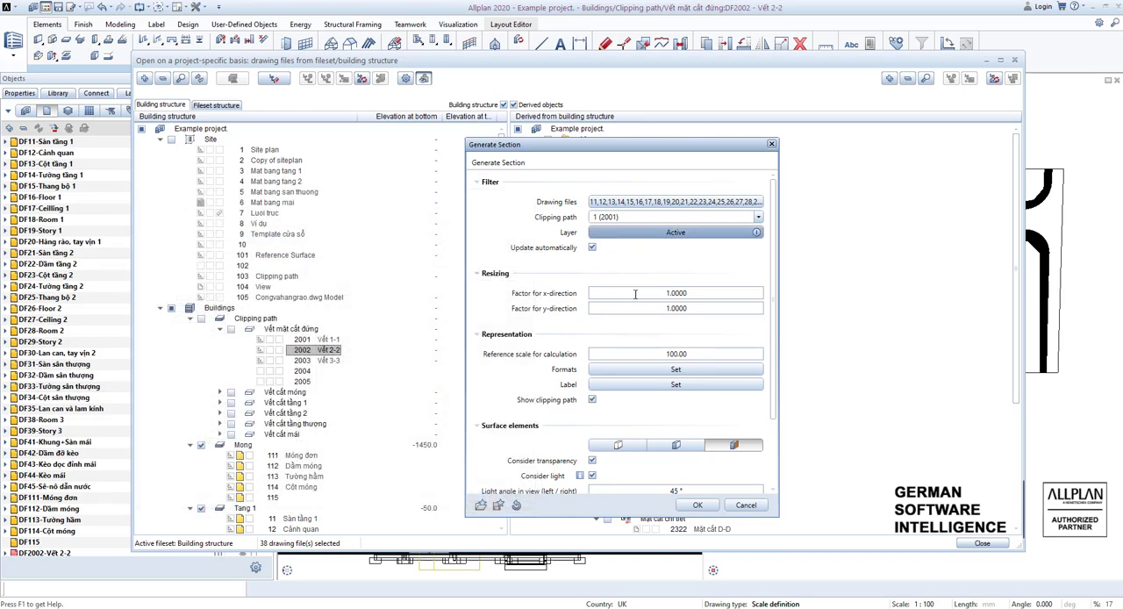
# Examine the section's x and y resizing factors and its reference scale for calculation.
pyautogui.click(635, 294)
pyautogui.press('Tab')
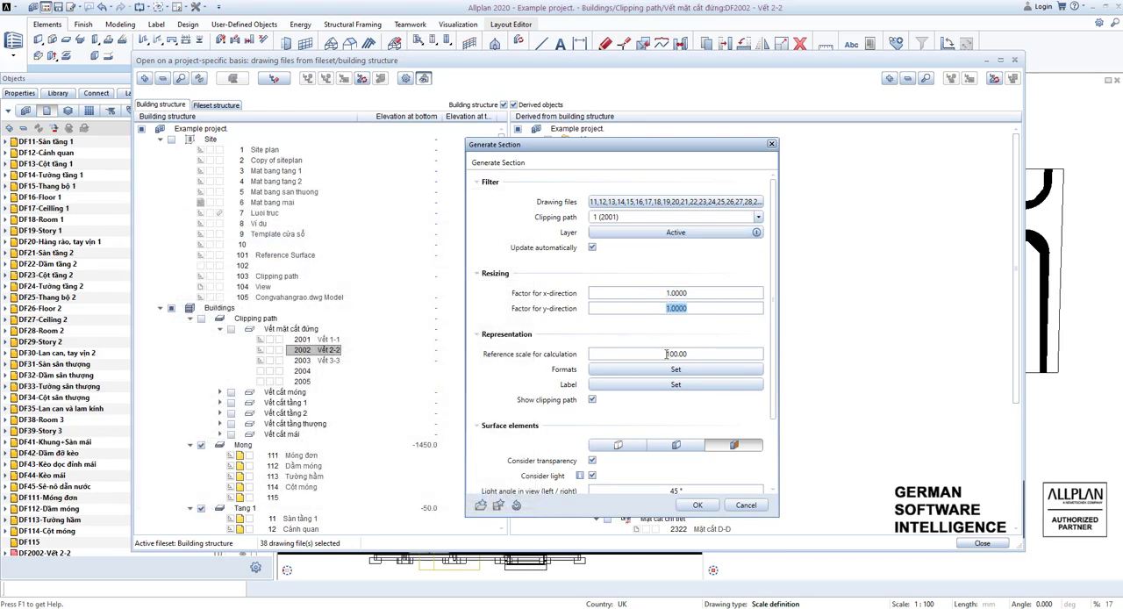
pyautogui.click(685, 292)
pyautogui.click(681, 355)
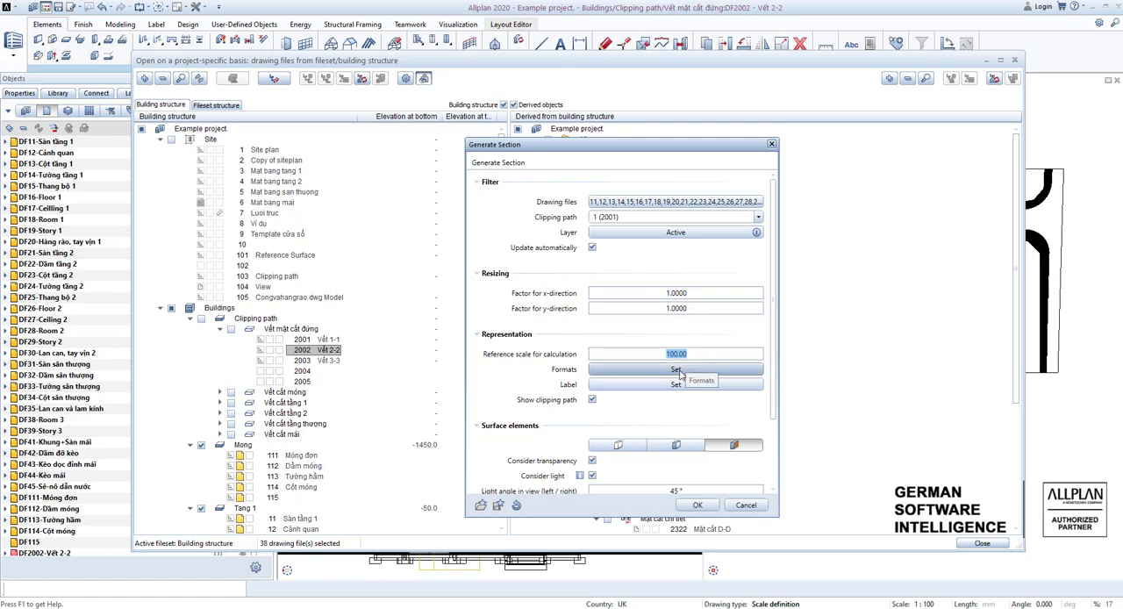
# Review the section's format settings for edges, clipping lines and finish elements, and confirm them.
pyautogui.click(680, 371)
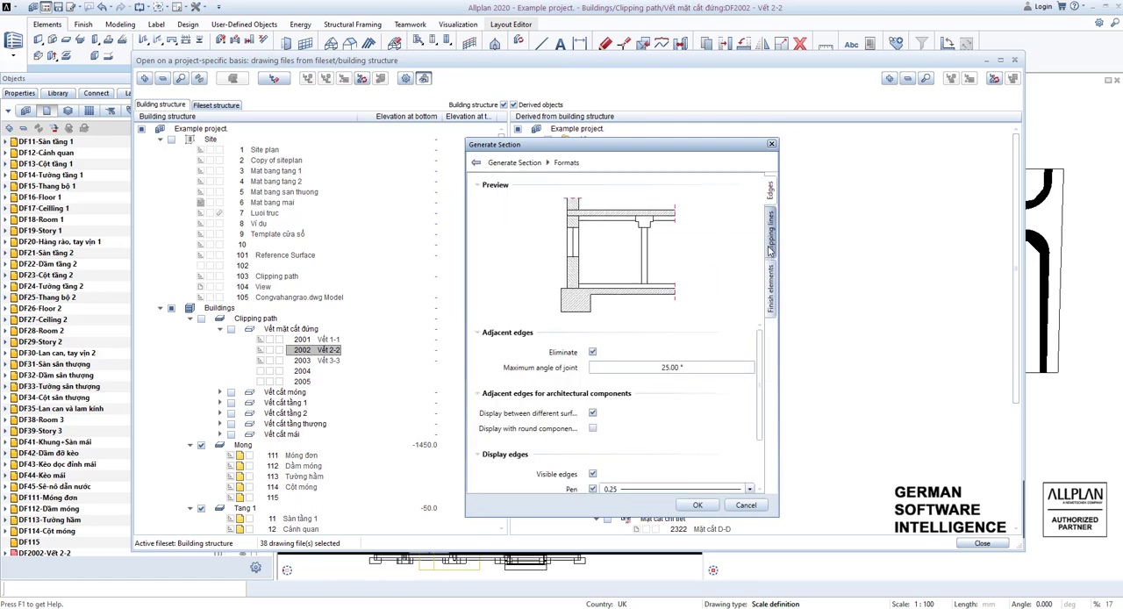
pyautogui.scroll(-2, 594, 401)
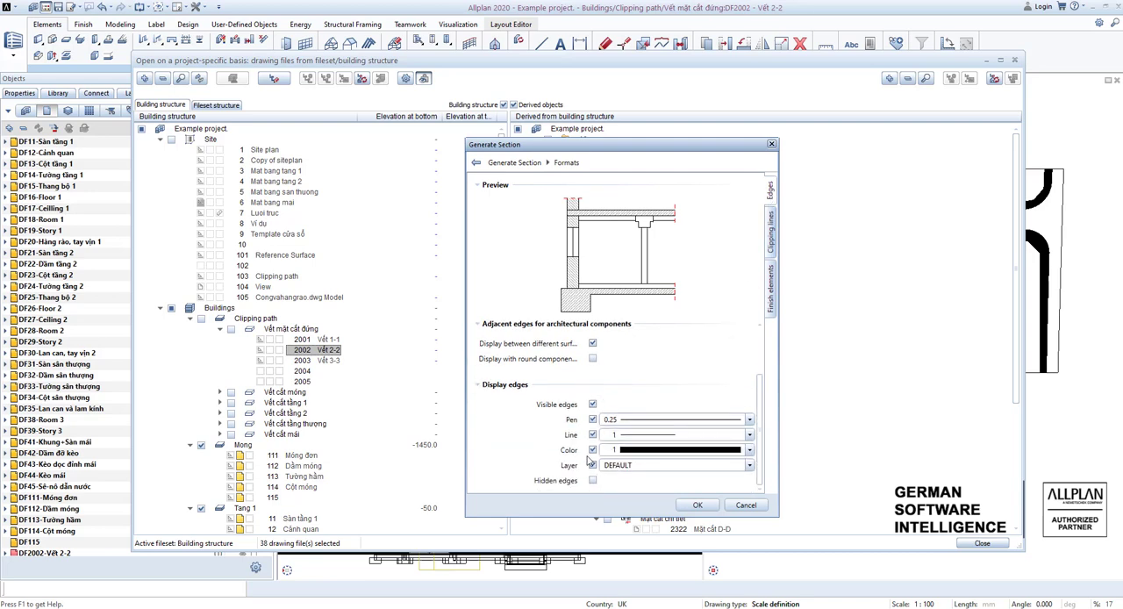
pyautogui.scroll(2, 598, 401)
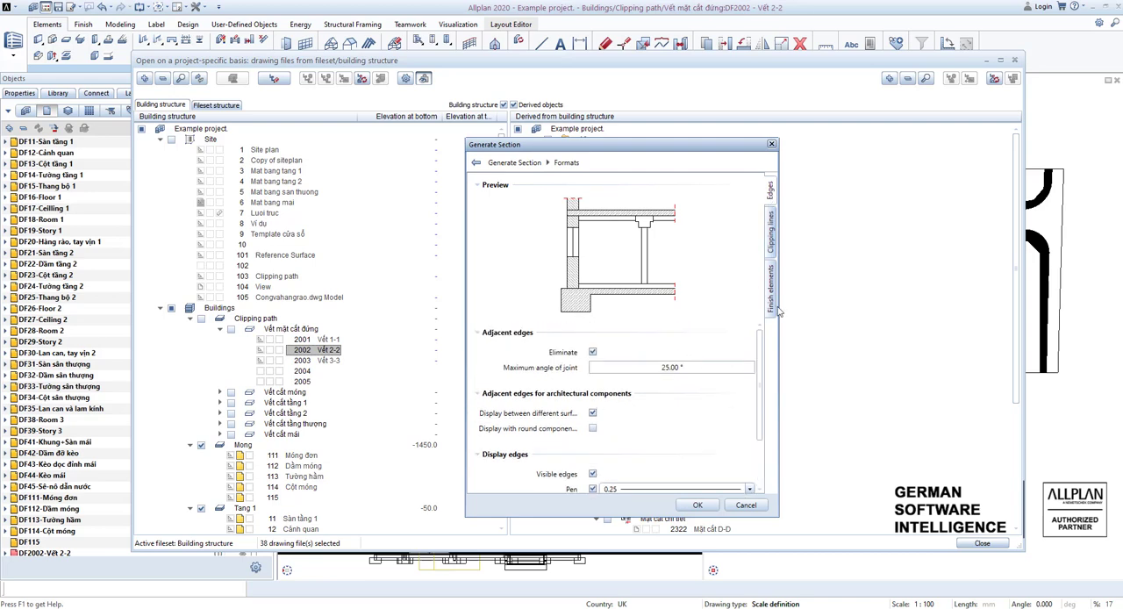
pyautogui.click(772, 253)
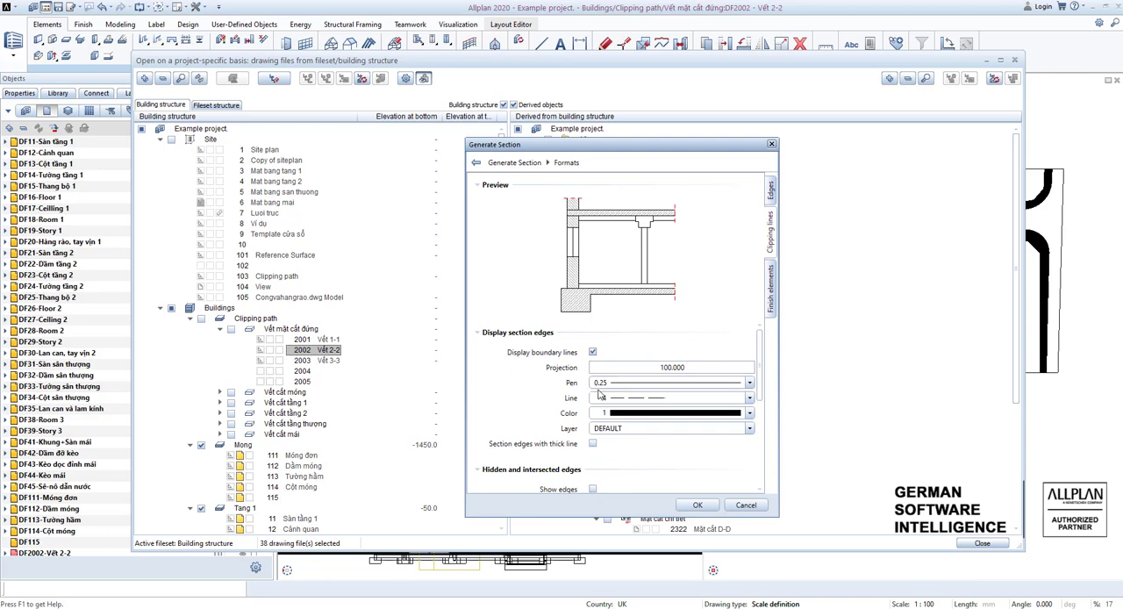
pyautogui.scroll(-1, 625, 318)
pyautogui.scroll(1, 625, 318)
pyautogui.scroll(-5, 593, 439)
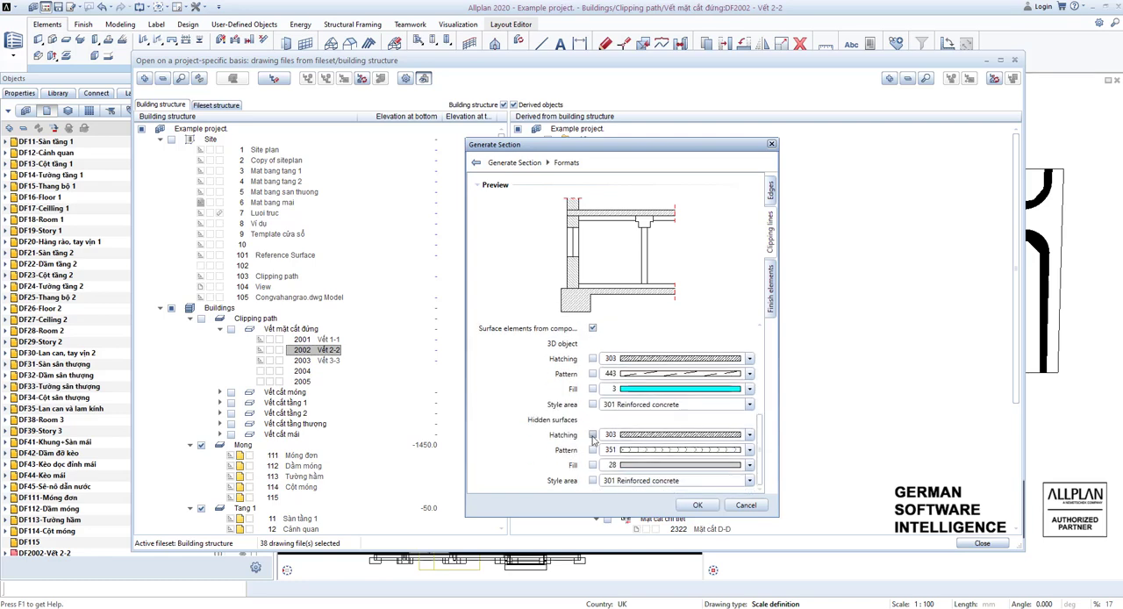
pyautogui.scroll(5, 614, 413)
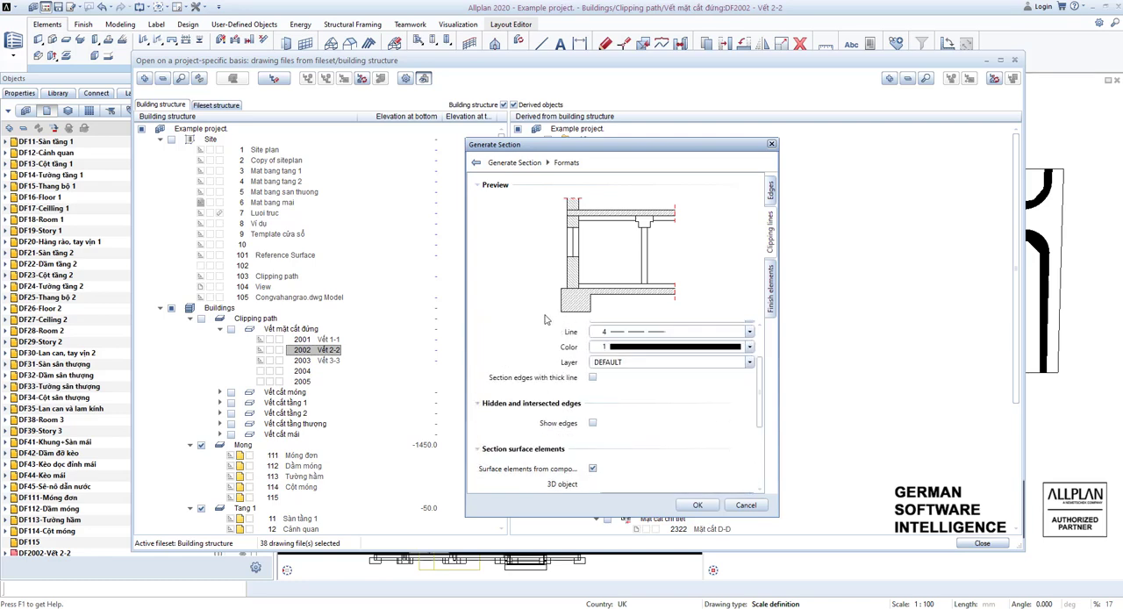
pyautogui.click(769, 299)
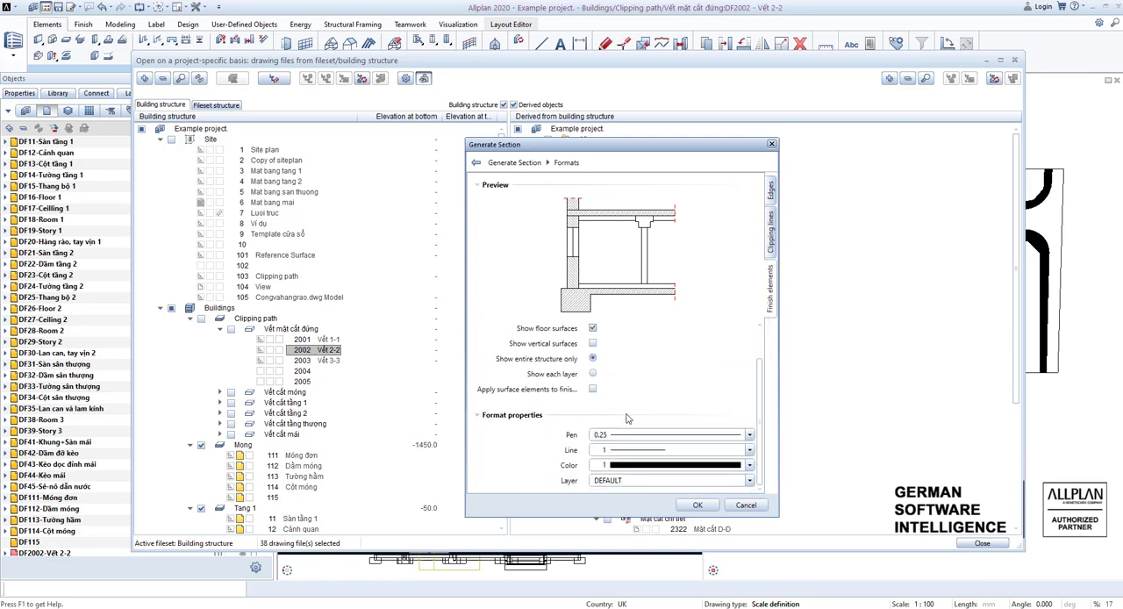
pyautogui.click(697, 505)
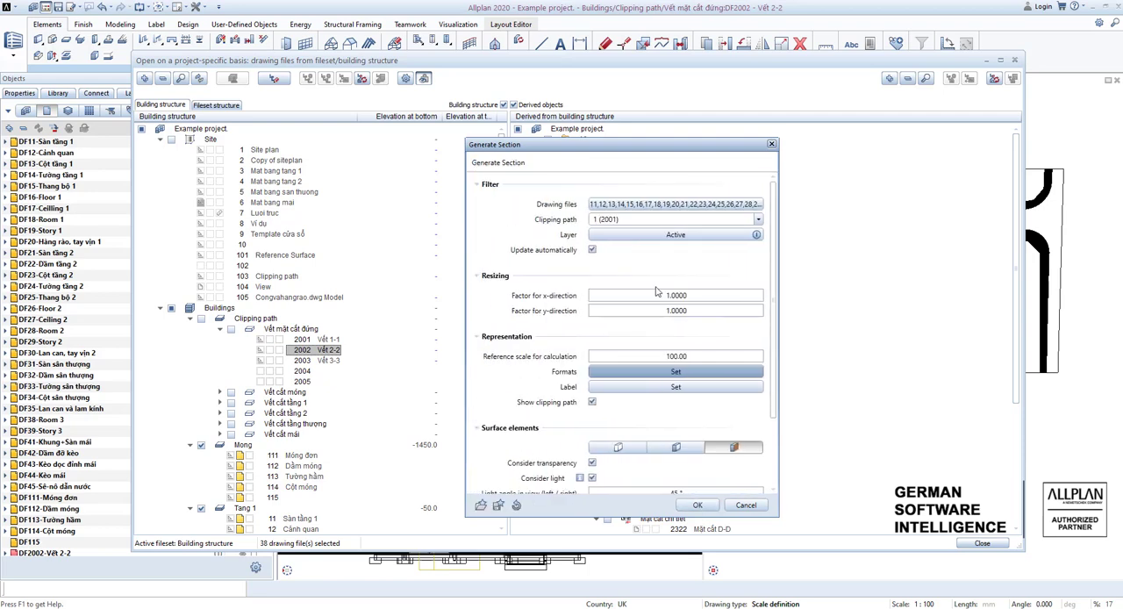
# Check the surface element and light settings and confirm generating section 2006 Mặt cắt 1-1.
pyautogui.scroll(-3, 652, 397)
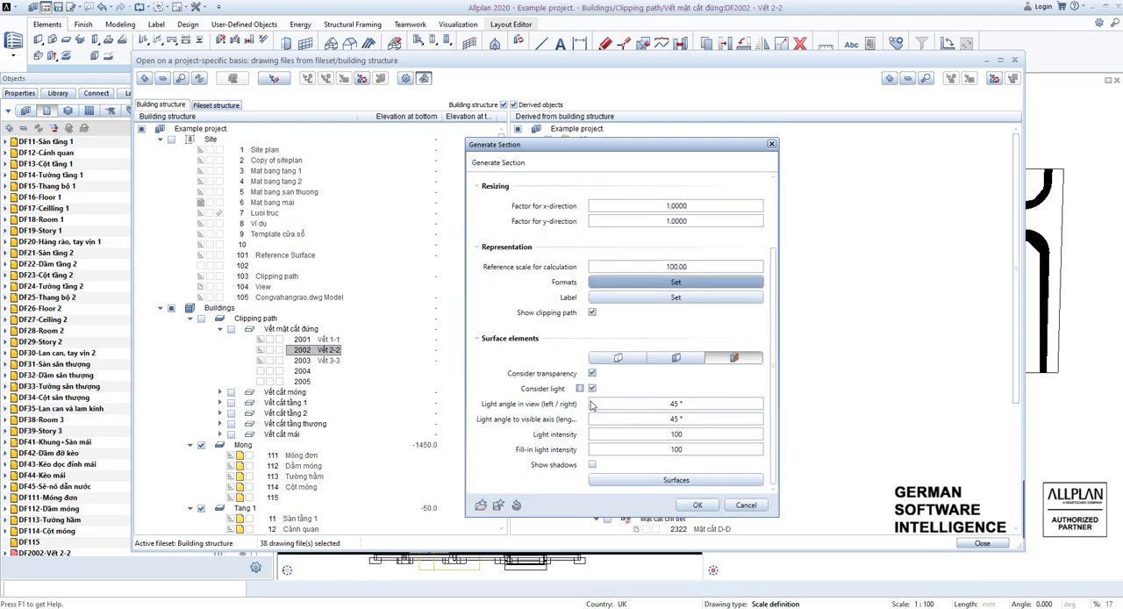
pyautogui.click(695, 506)
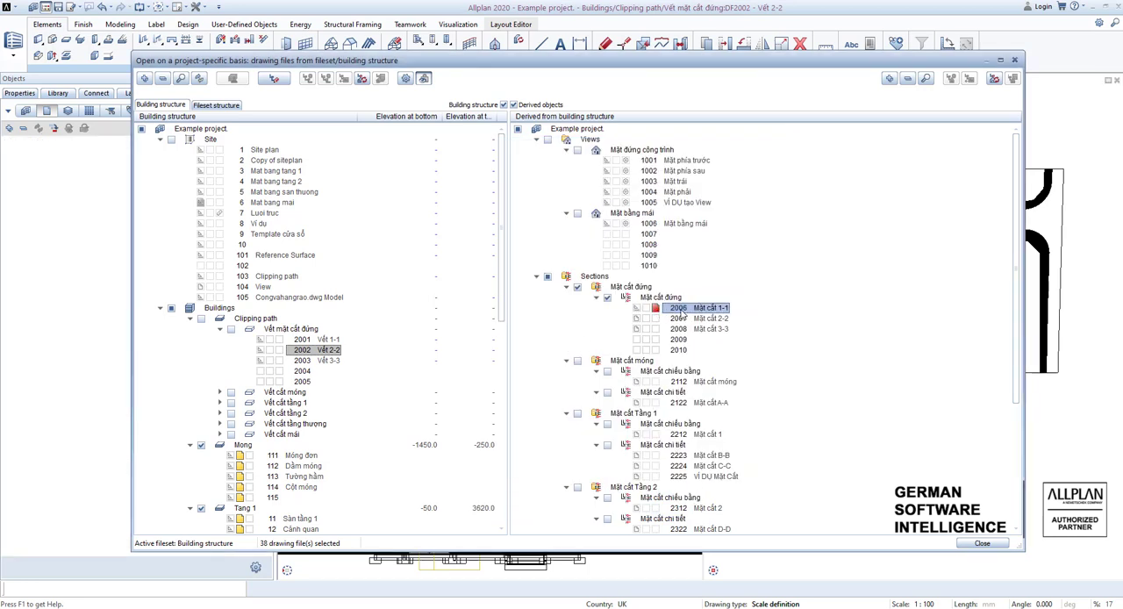
pyautogui.rightClick(681, 314)
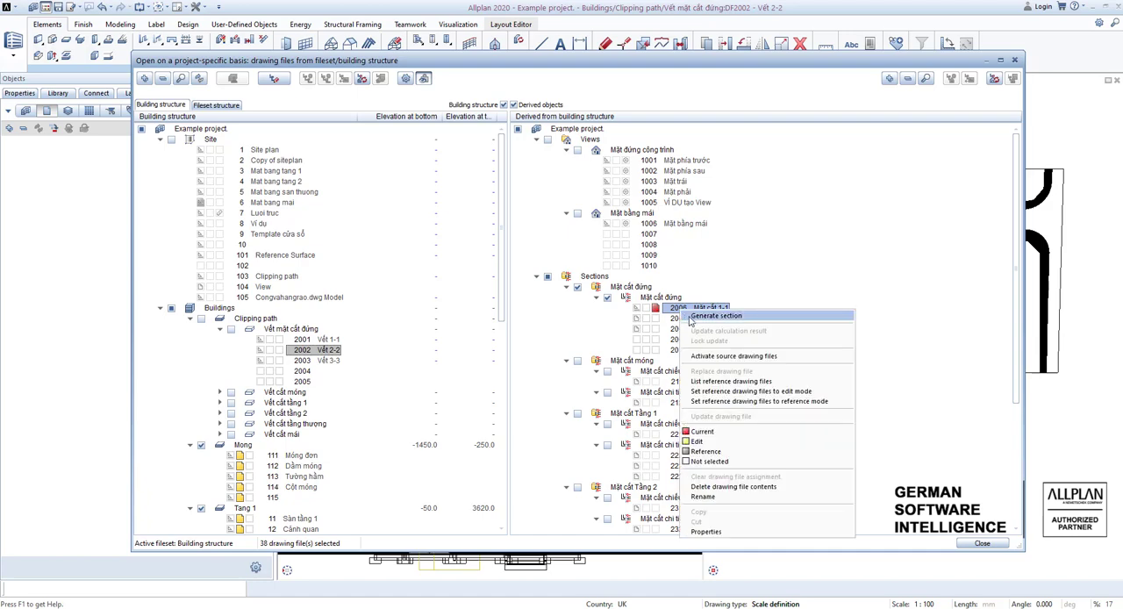
pyautogui.click(673, 309)
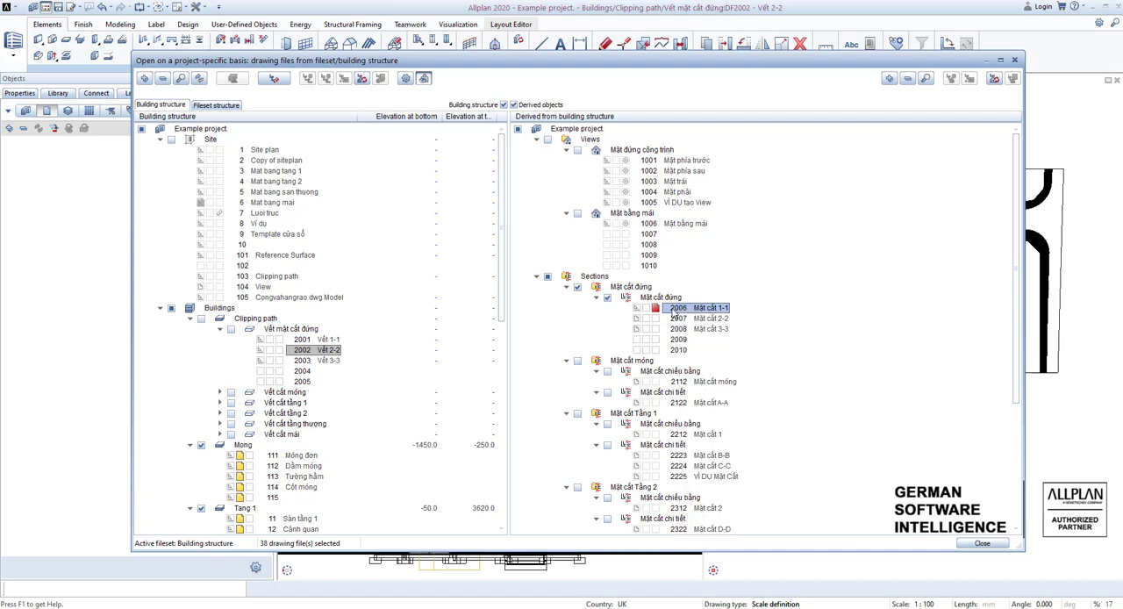
# Open drawing file 2006 Mặt cắt 1-1 from the derived structure and inspect its generated section in plan.
pyautogui.doubleClick(675, 312)
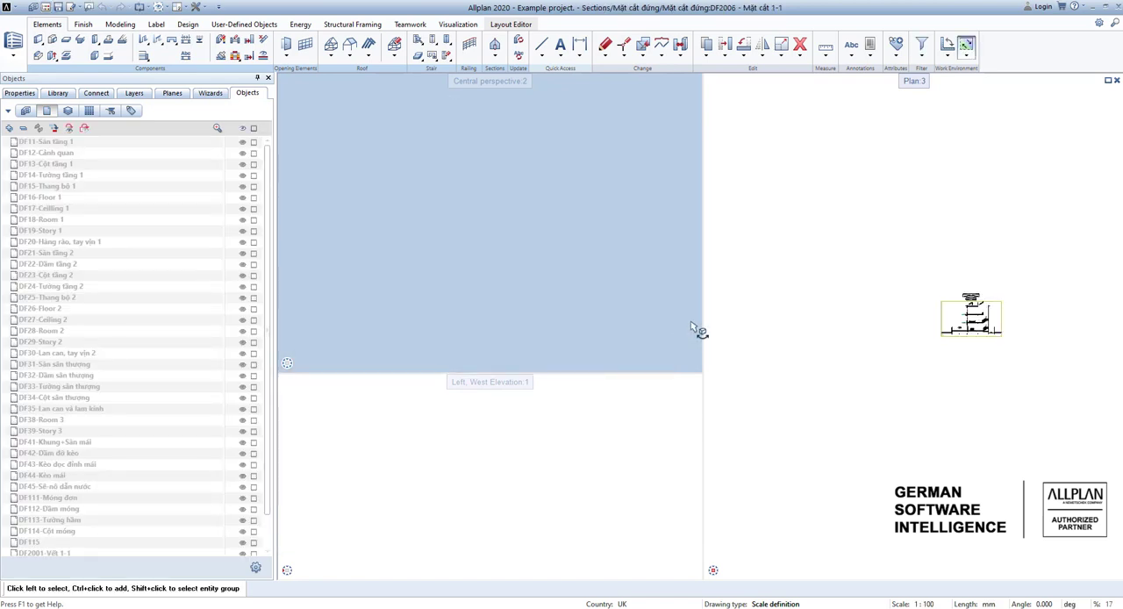
pyautogui.scroll(5, 974, 322)
pyautogui.scroll(5, 989, 322)
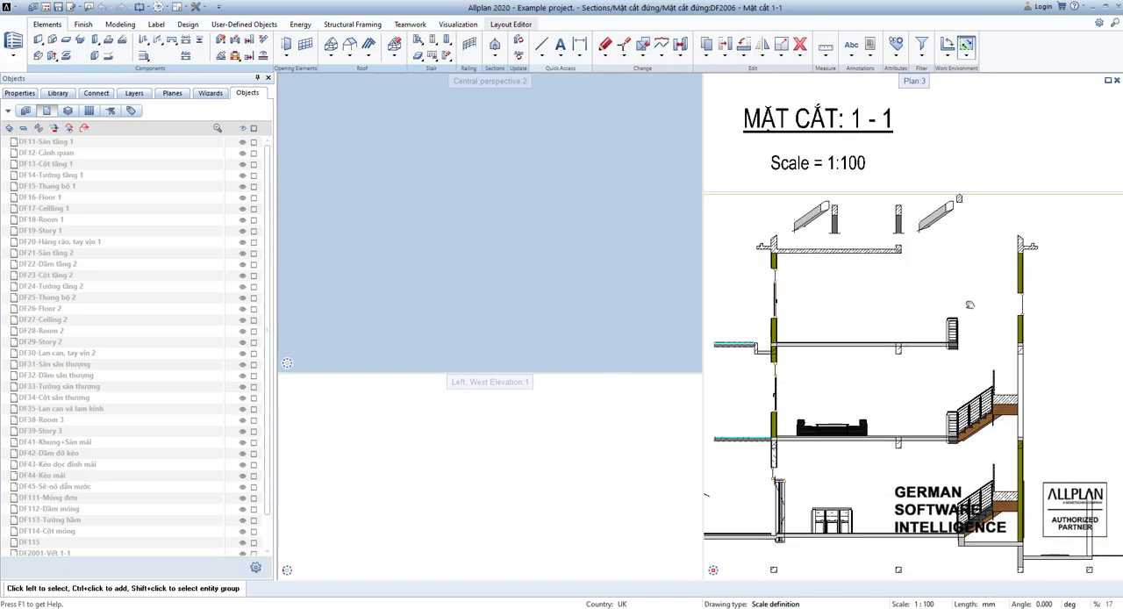
pyautogui.scroll(-4, 865, 354)
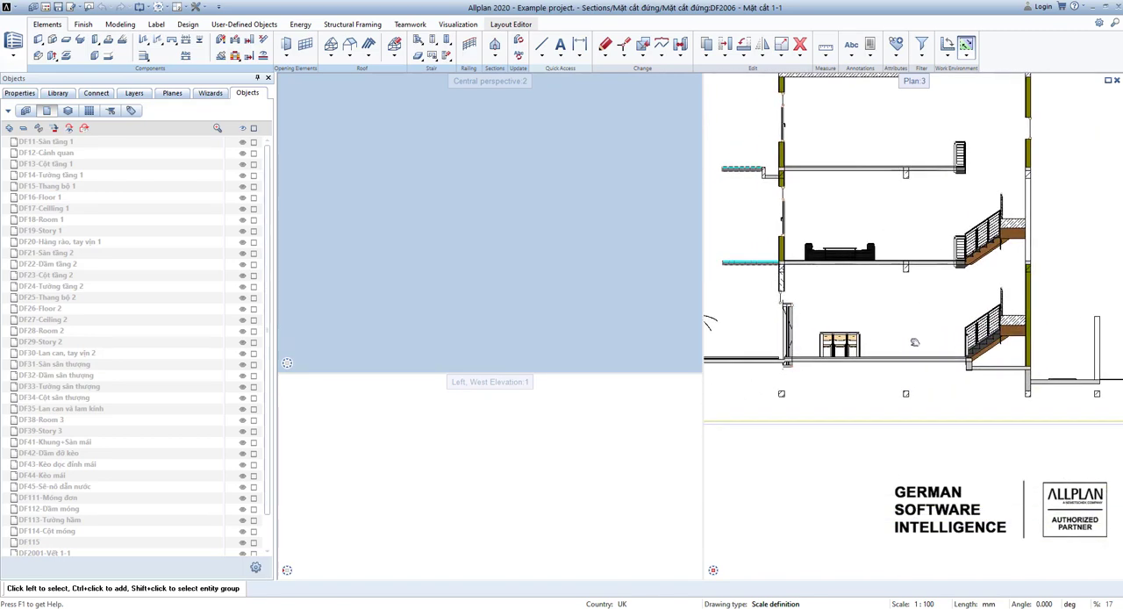
pyautogui.moveTo(961, 373); pyautogui.dragTo(904, 343, button='middle')
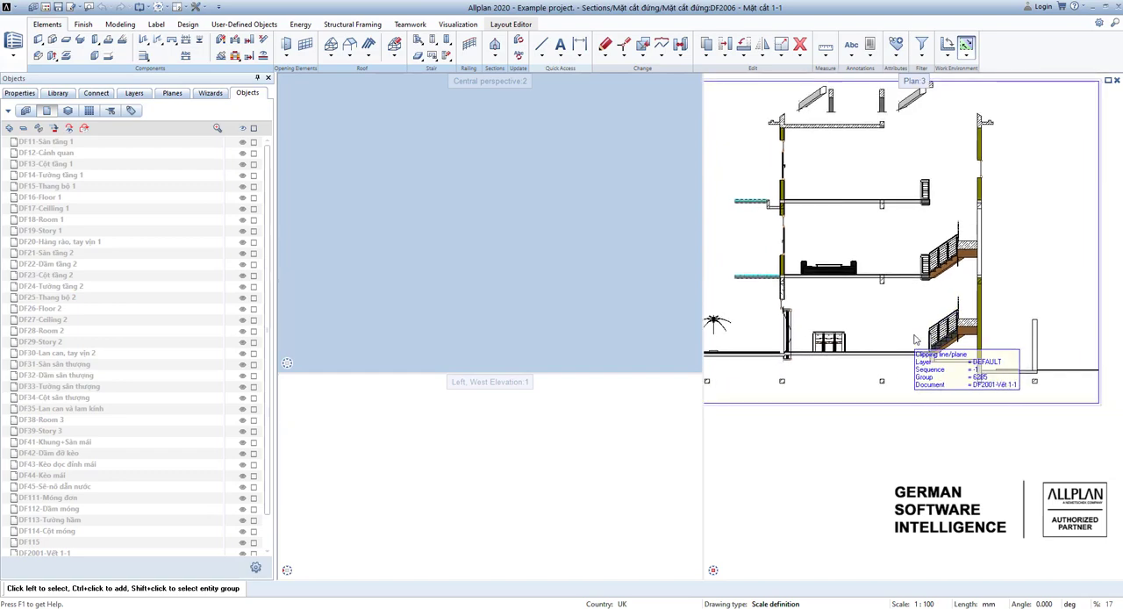
# Make 2007 Mặt cắt 2-2 the current drawing file in the derived structure and start generating its section.
pyautogui.doubleClick(910, 435)
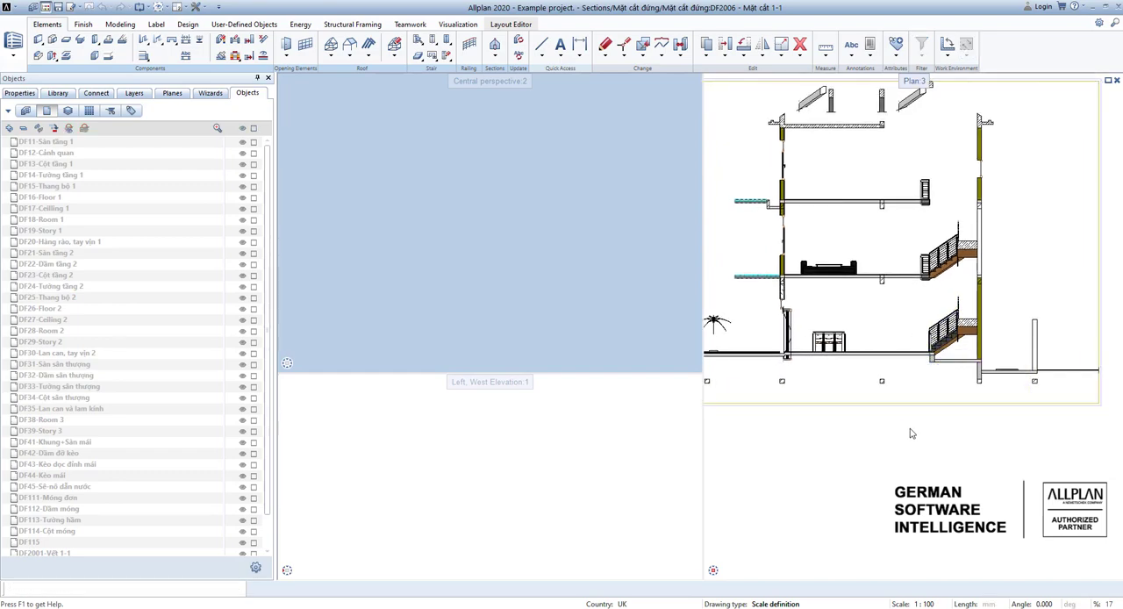
pyautogui.scroll(-3, 527, 356)
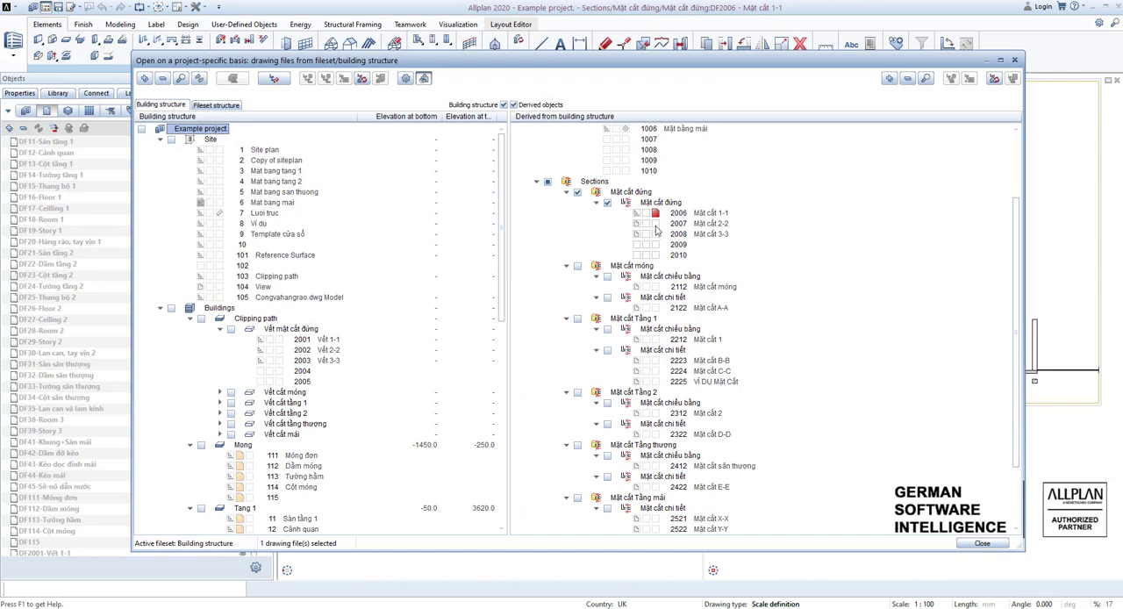
pyautogui.click(656, 223)
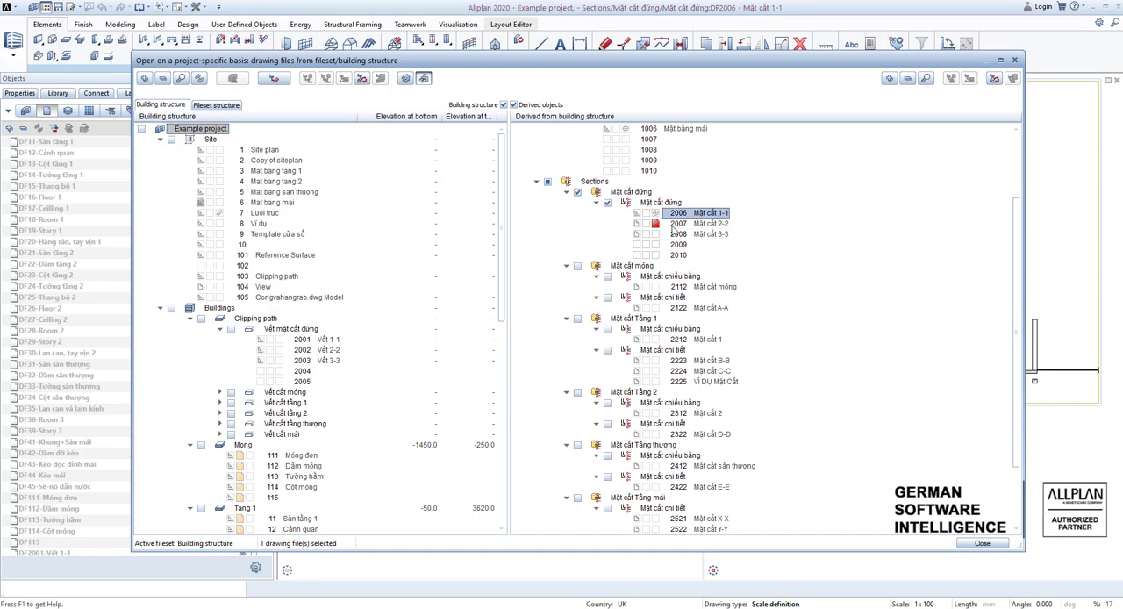
pyautogui.rightClick(668, 321)
pyautogui.click(683, 326)
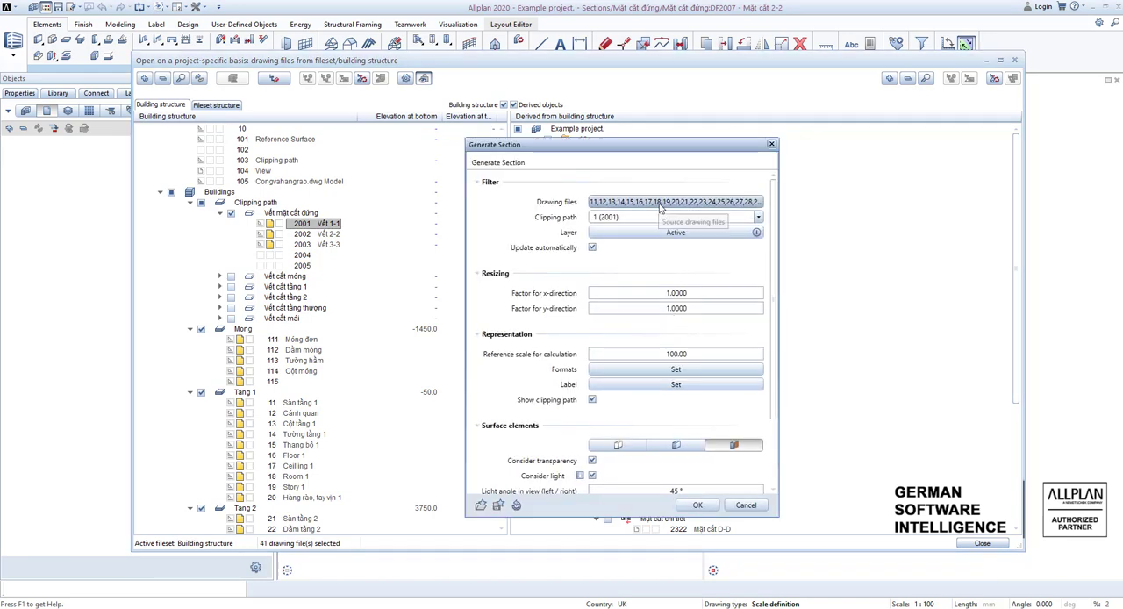
# Assign clipping path 1 (2002) to the section and confirm its generation.
pyautogui.click(661, 221)
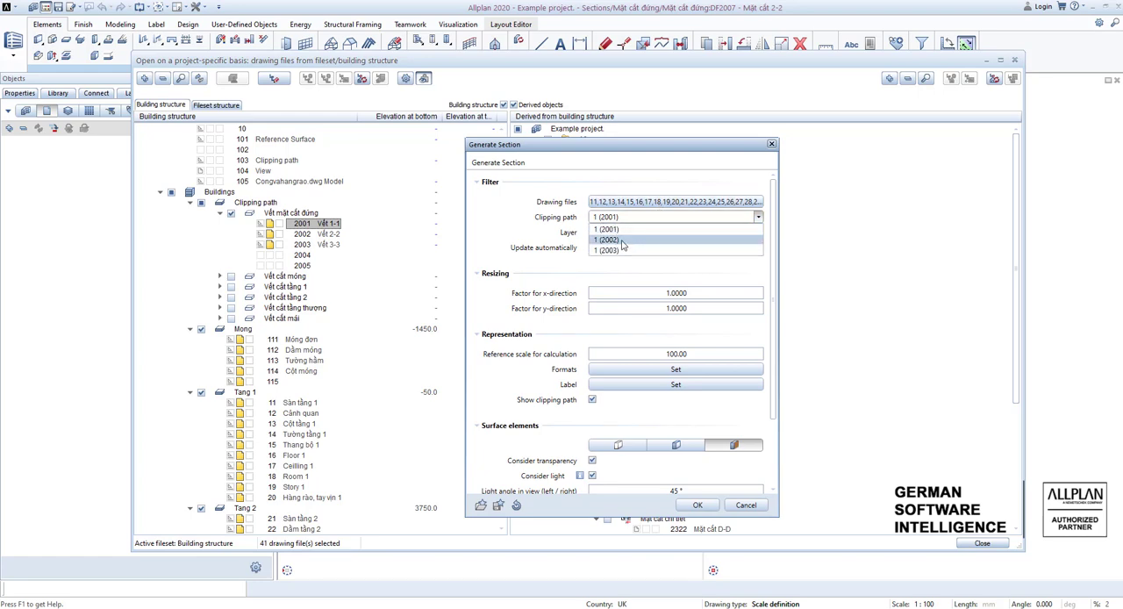
pyautogui.click(628, 241)
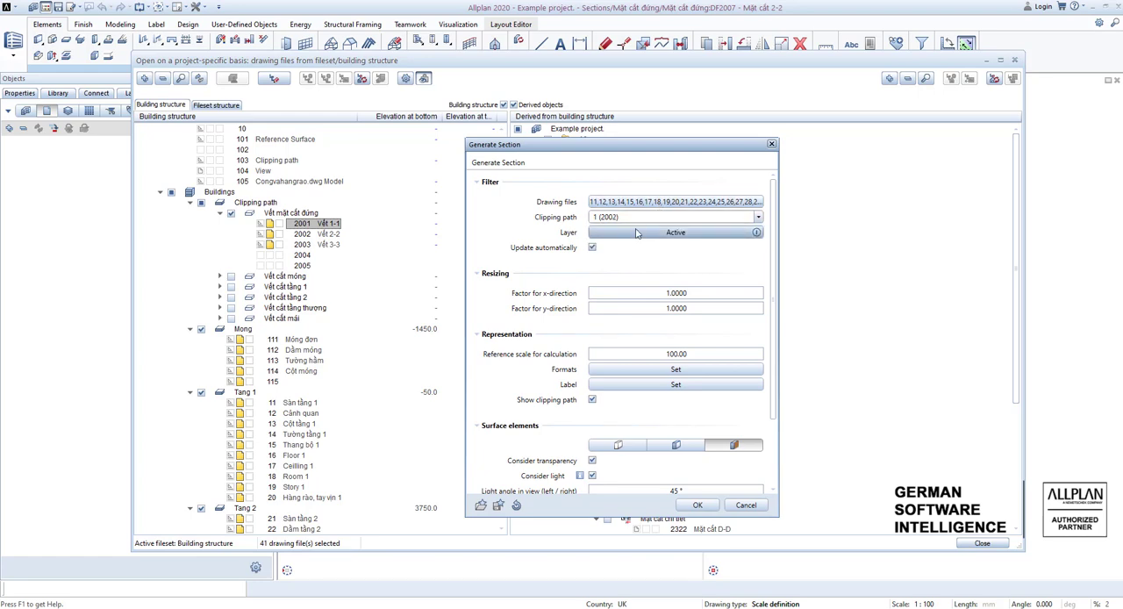
pyautogui.click(696, 507)
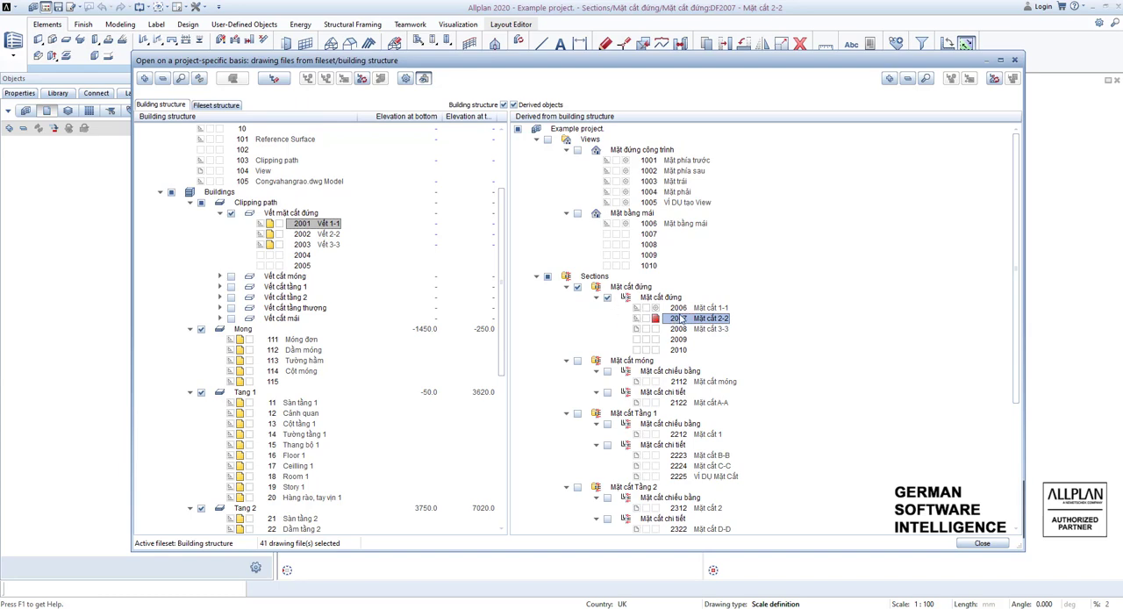
# Open drawing file 2007 Mặt cắt 2-2 and examine the floors, roof and stepped cut of its generated section.
pyautogui.doubleClick(670, 320)
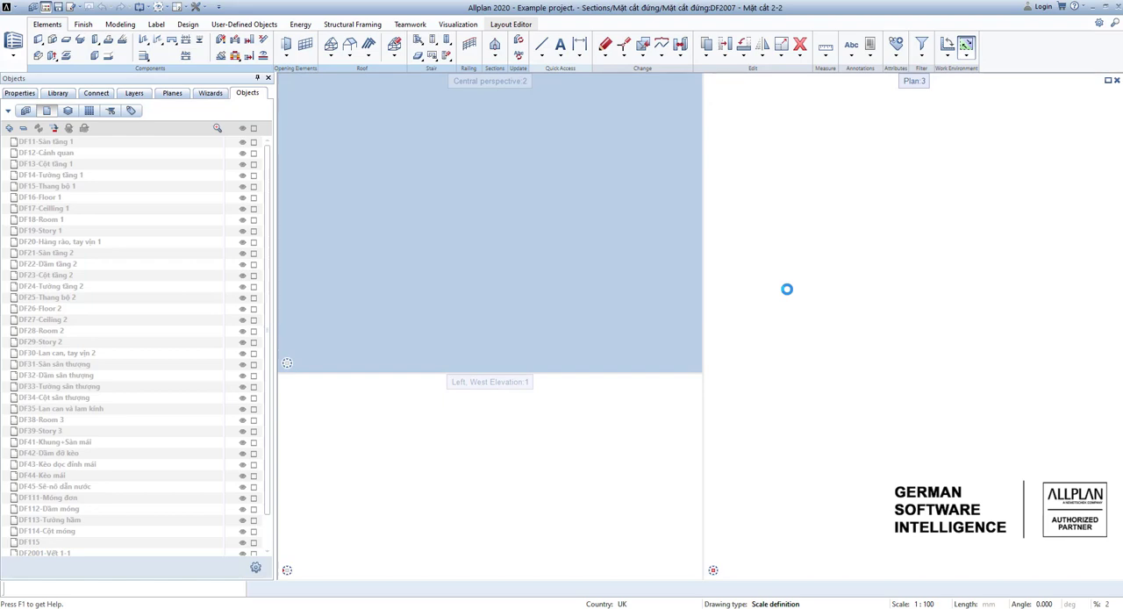
pyautogui.moveTo(950, 306); pyautogui.dragTo(837, 330, button='middle')
pyautogui.scroll(-2, 837, 330)
pyautogui.scroll(3, 768, 275)
pyautogui.moveTo(893, 303); pyautogui.dragTo(791, 306, button='middle')
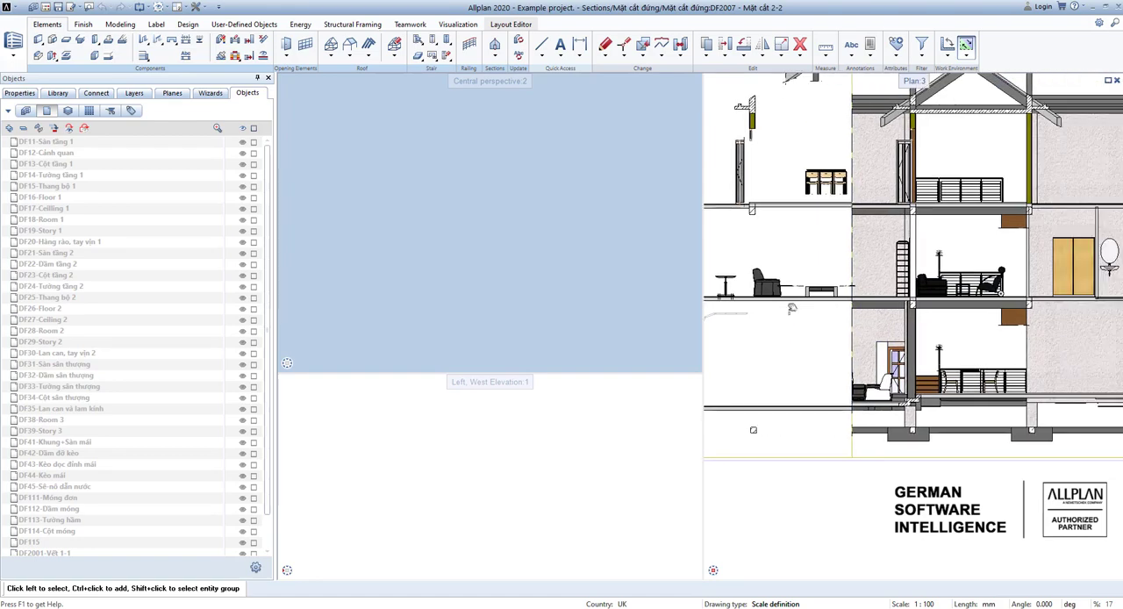
pyautogui.scroll(-2, 797, 301)
pyautogui.moveTo(896, 303); pyautogui.dragTo(873, 314, button='middle')
pyautogui.scroll(2, 825, 299)
pyautogui.moveTo(978, 303); pyautogui.dragTo(919, 301, button='middle')
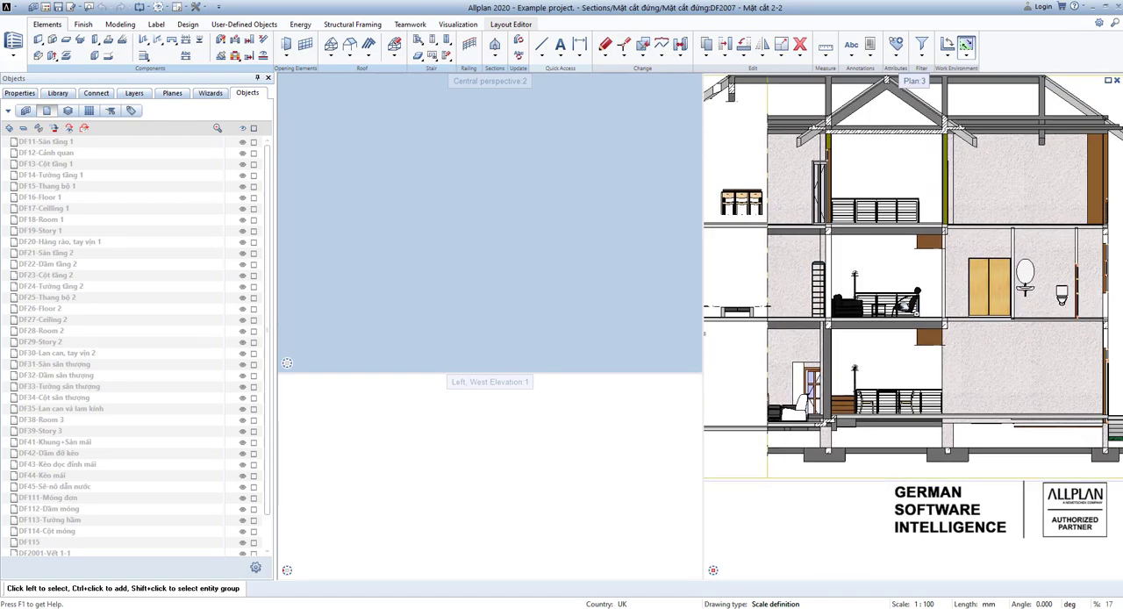
pyautogui.scroll(-2, 920, 301)
pyautogui.moveTo(812, 296); pyautogui.dragTo(920, 275, button='middle')
pyautogui.scroll(-1, 919, 274)
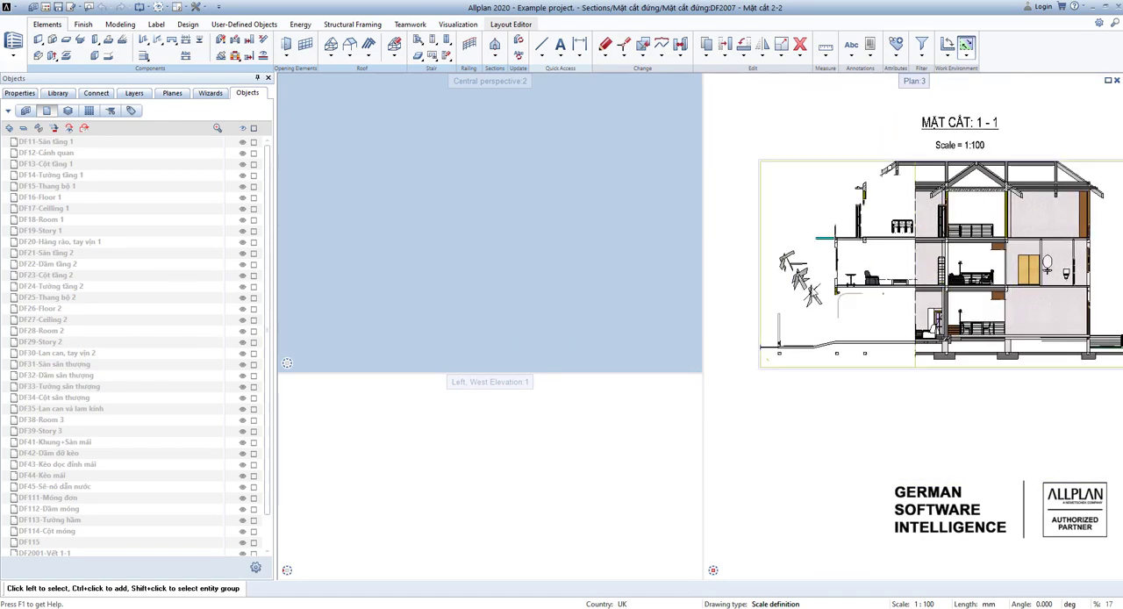
pyautogui.moveTo(927, 333); pyautogui.dragTo(904, 327, button='middle')
pyautogui.scroll(1, 902, 325)
pyautogui.moveTo(917, 370); pyautogui.dragTo(898, 325, button='middle')
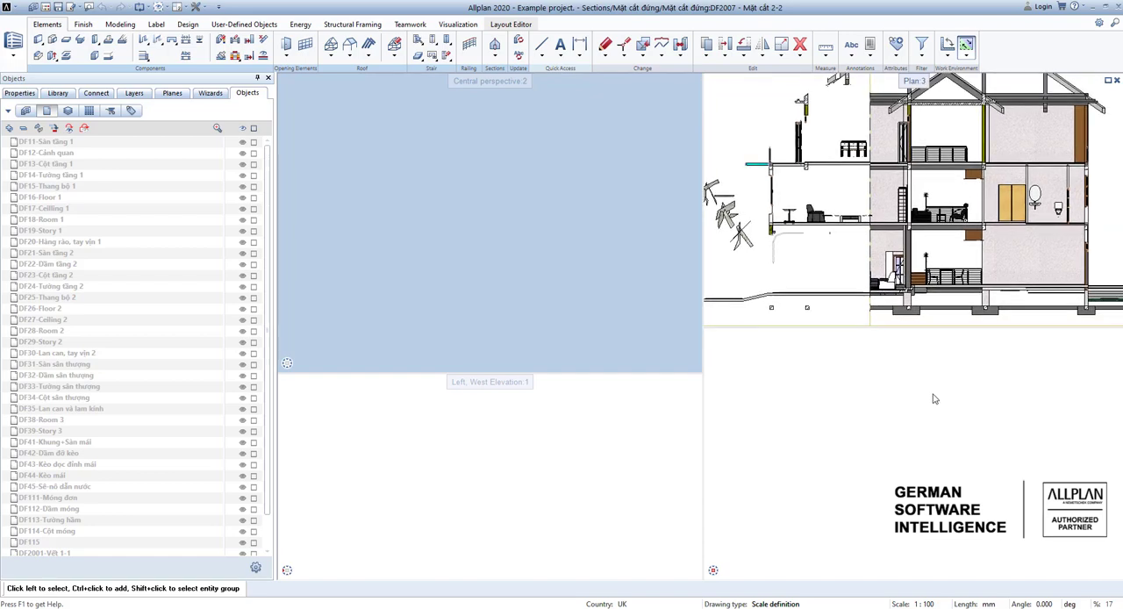
# Return to the project's drawing file structure, deselect 2007 Mặt cắt 2-2 and open drawing file 2006 Mặt cắt 1-1.
pyautogui.doubleClick(931, 393)
pyautogui.scroll(-2, 551, 420)
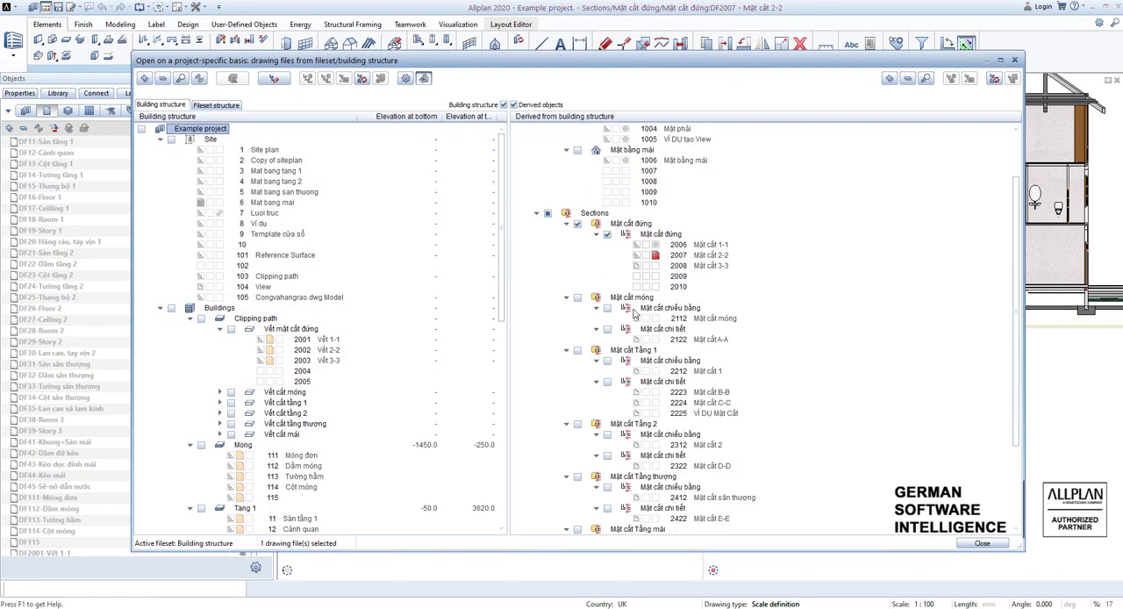
pyautogui.click(656, 256)
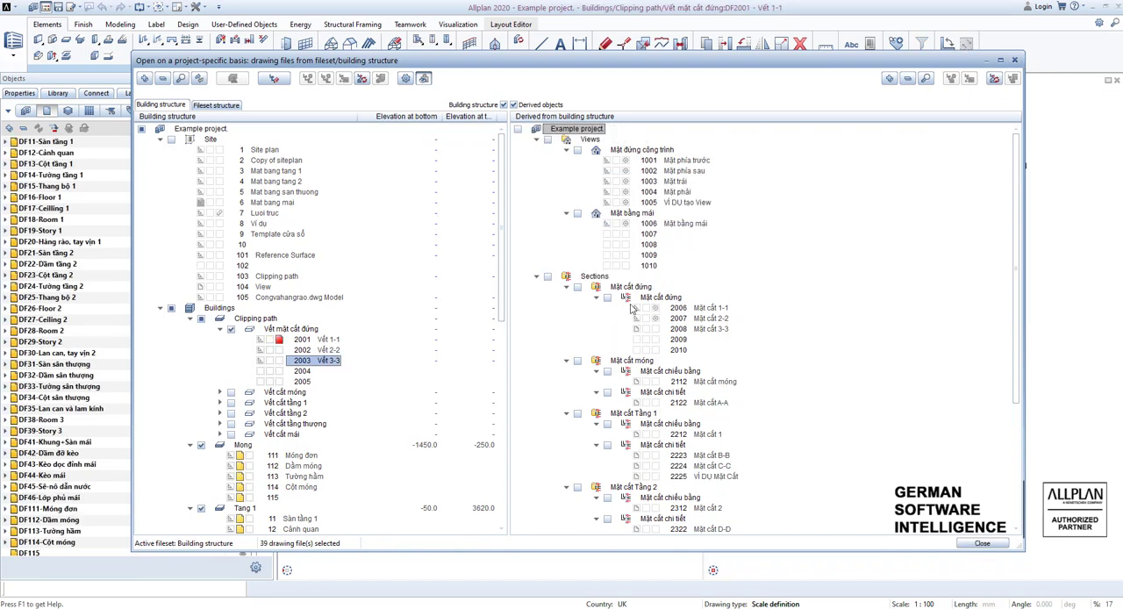
pyautogui.click(669, 310)
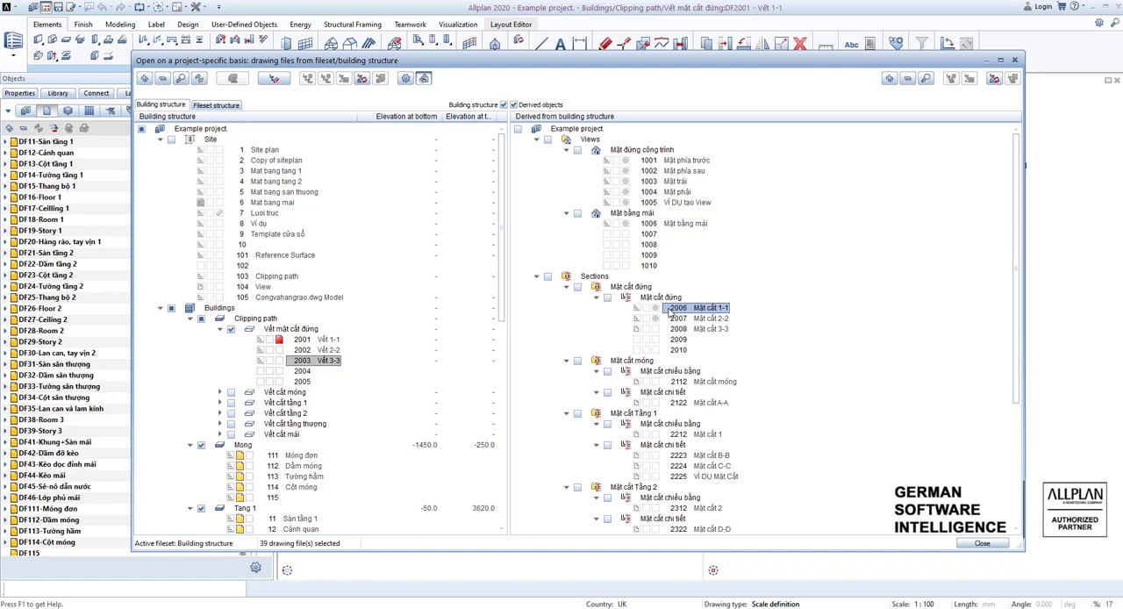
pyautogui.doubleClick(668, 312)
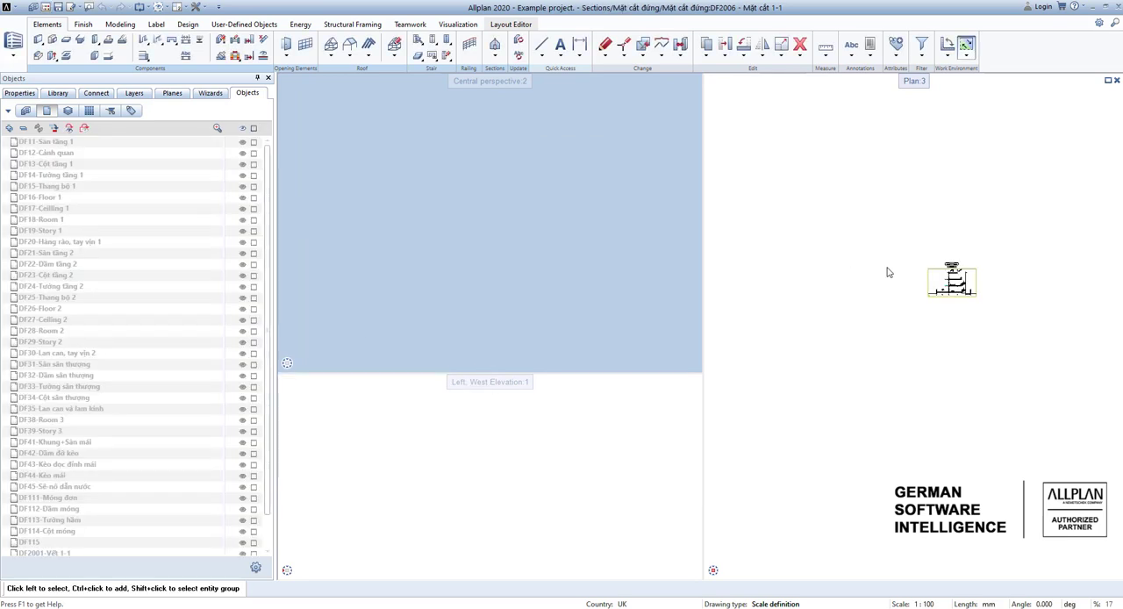
# Open the settings of the 1-1 section in the plan view for modification.
pyautogui.scroll(4, 958, 275)
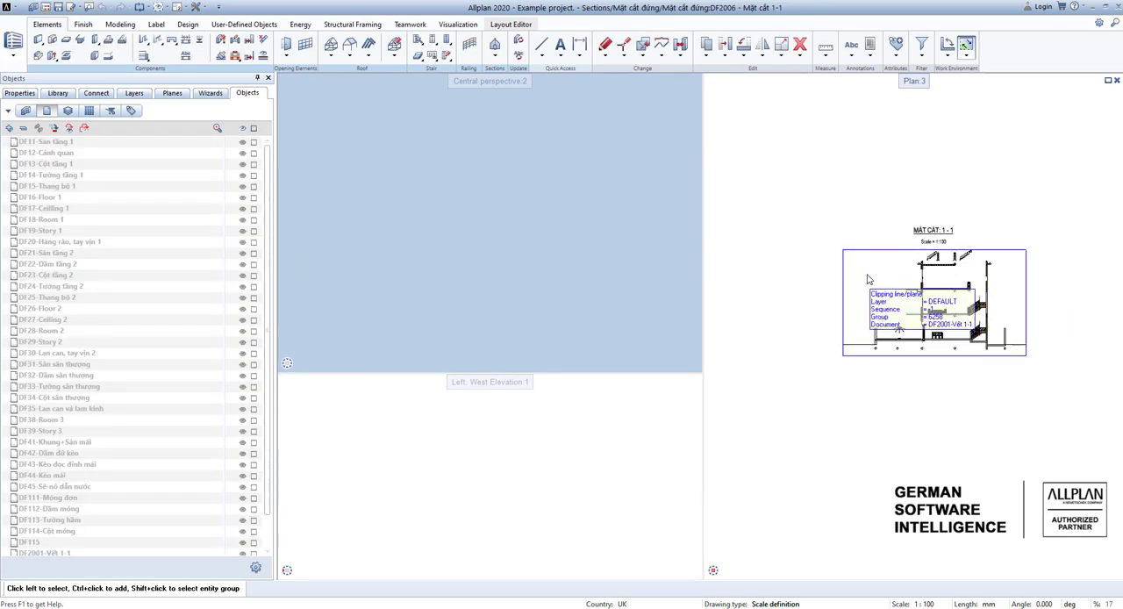
pyautogui.scroll(3, 842, 285)
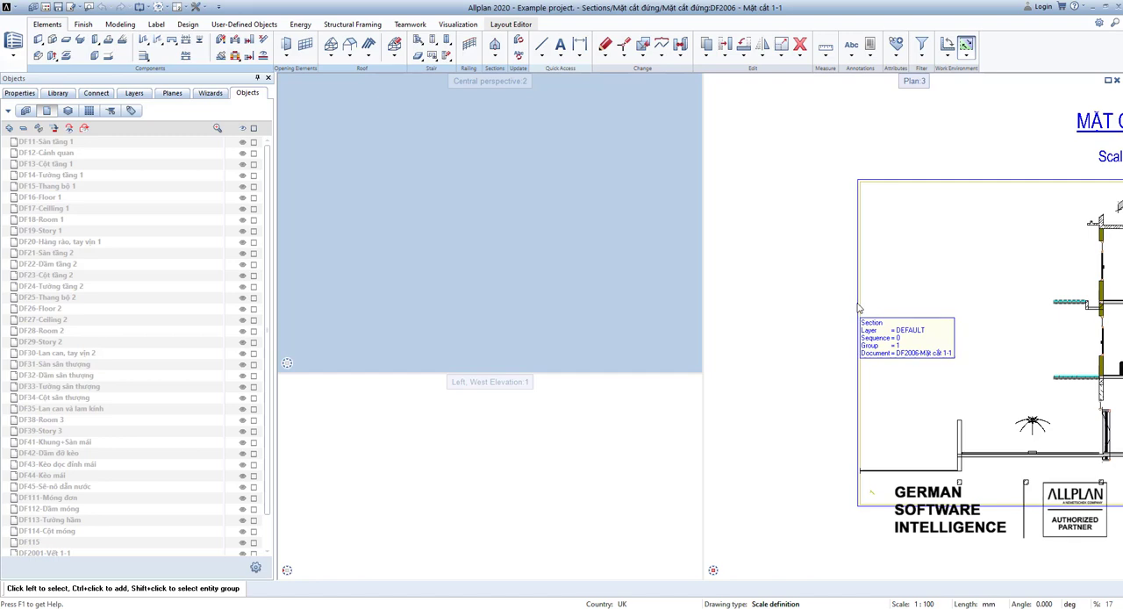
pyautogui.click(858, 307)
pyautogui.doubleClick(858, 307)
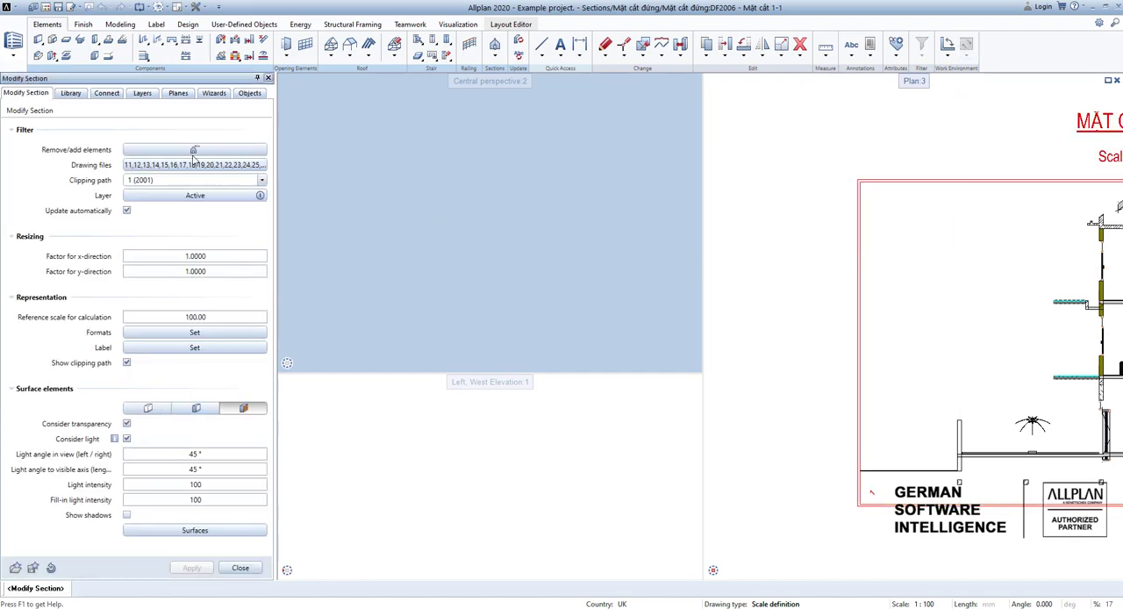
# Add drawing file 46 Lớp phủ mái to the 1-1 section's source drawing files and apply the change.
pyautogui.click(213, 164)
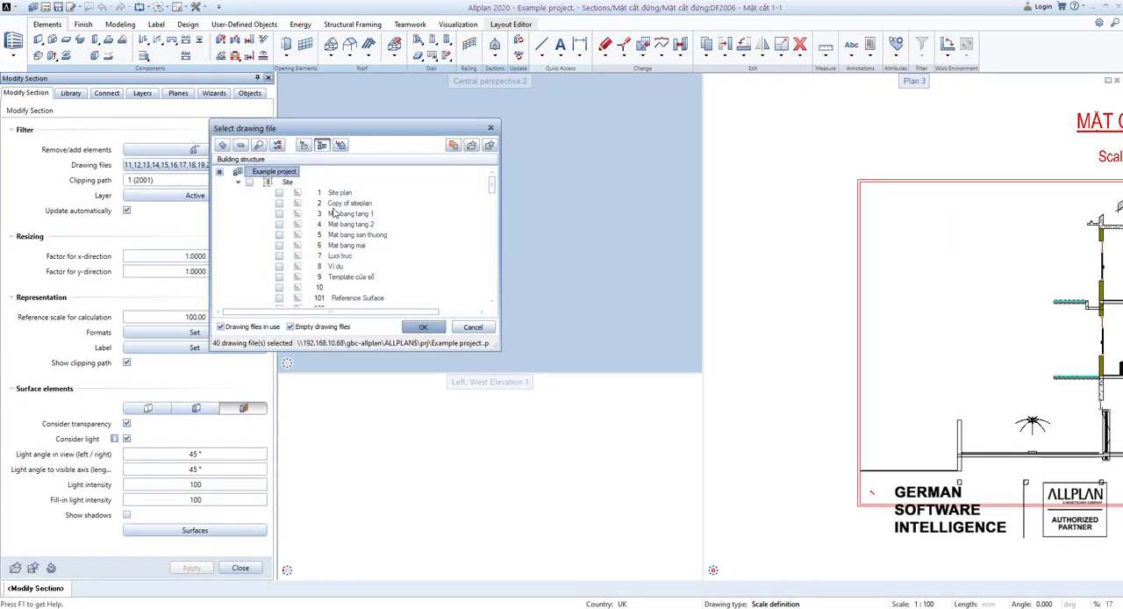
pyautogui.scroll(-10, 348, 227)
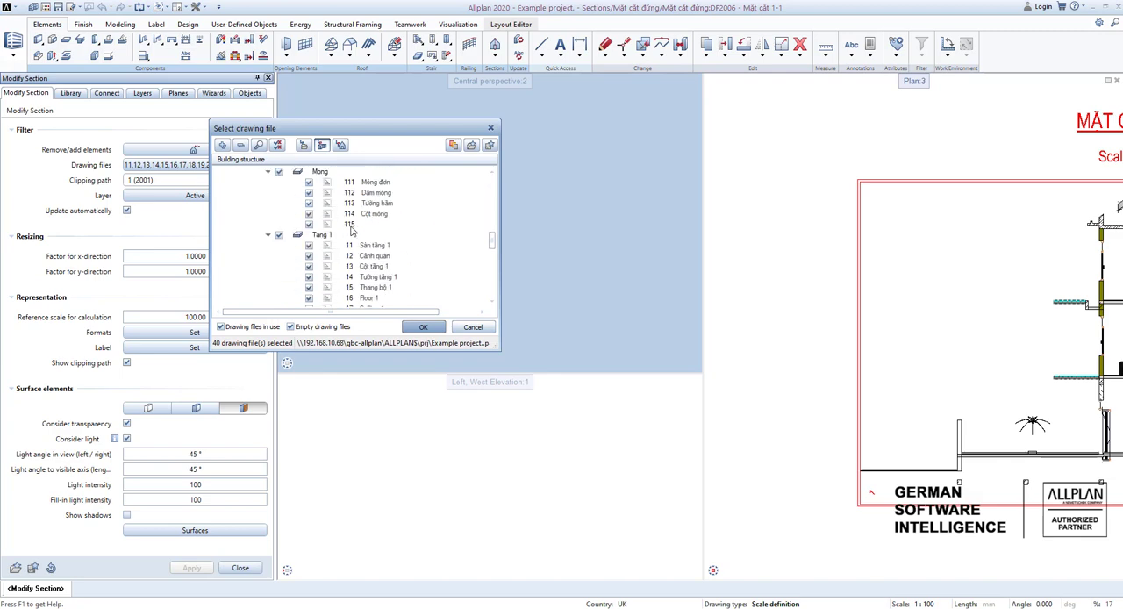
pyautogui.scroll(-1, 318, 277)
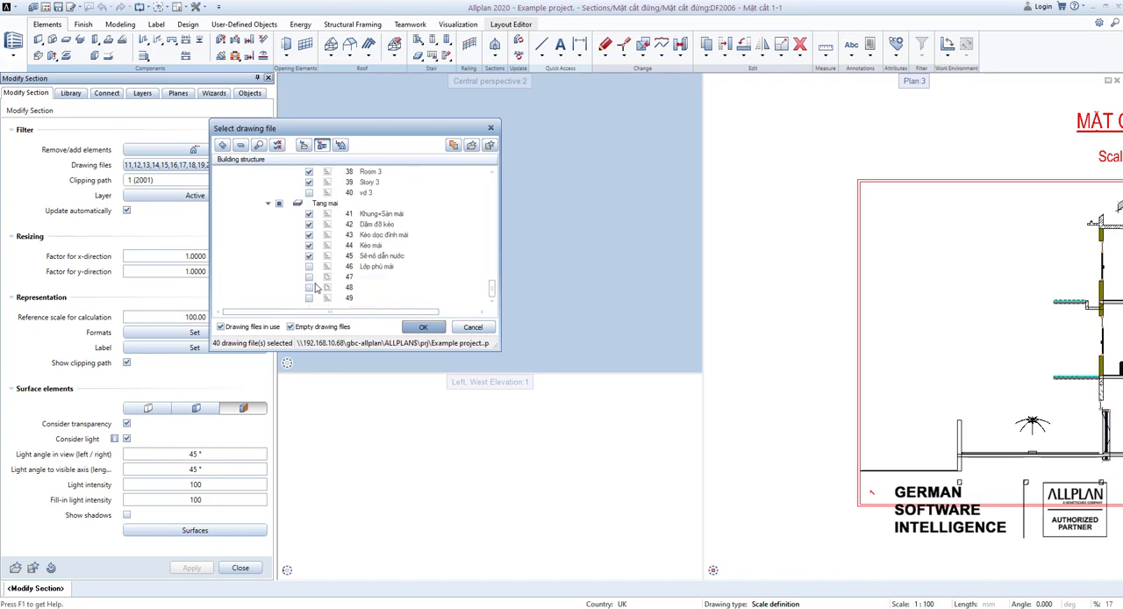
pyautogui.click(308, 266)
pyautogui.click(424, 328)
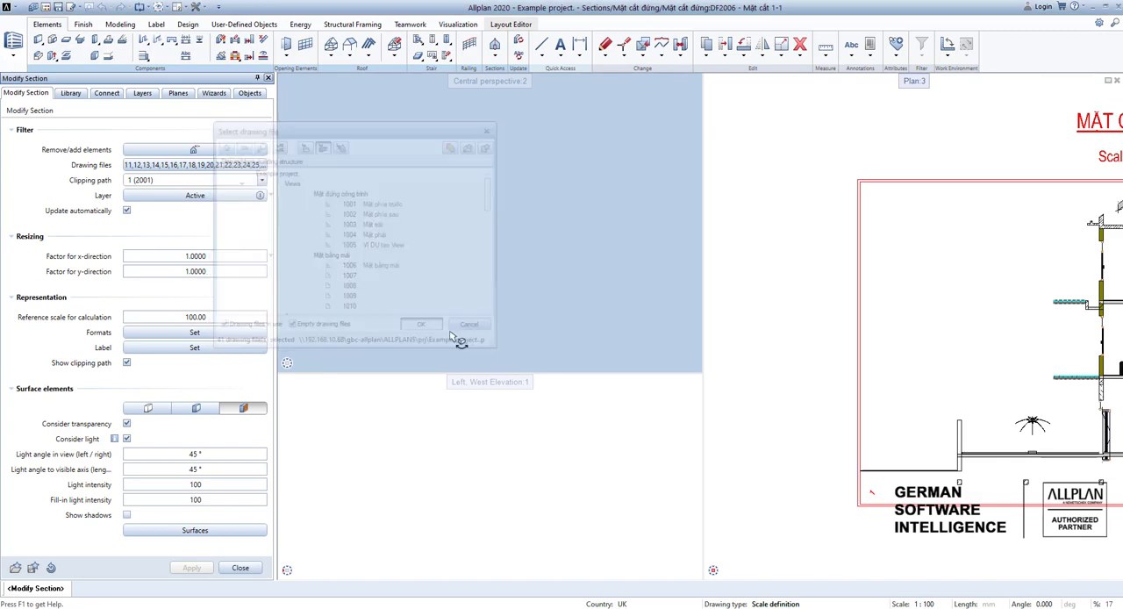
pyautogui.click(191, 568)
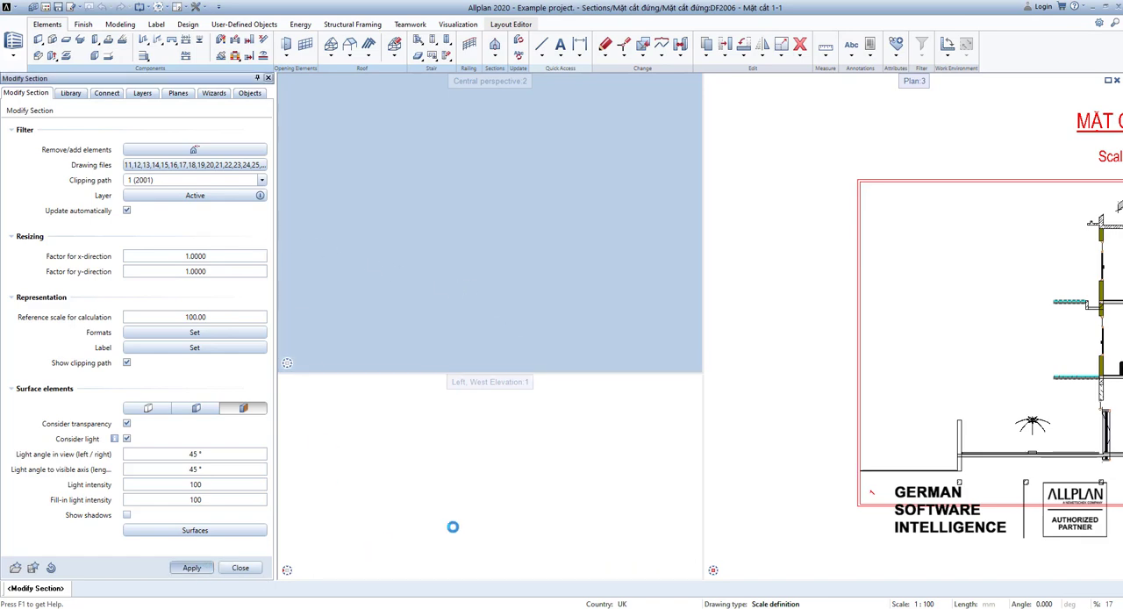
# Examine the roof, floors and stairs of the updated 1-1 section, up close and as a whole.
pyautogui.moveTo(765, 330); pyautogui.dragTo(705, 353, button='middle')
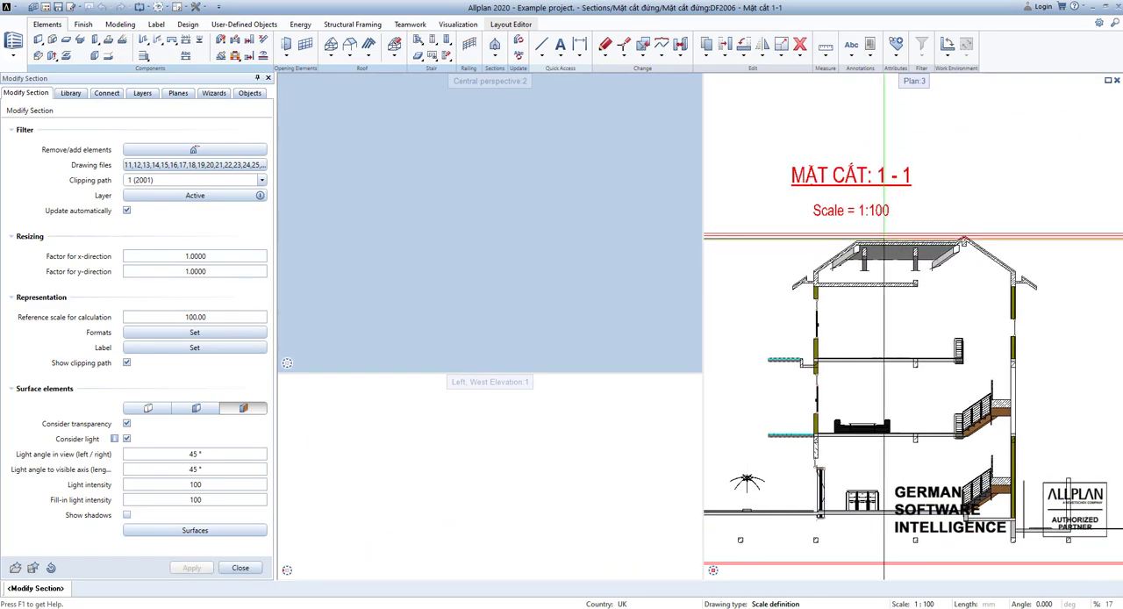
pyautogui.scroll(4, 883, 237)
pyautogui.scroll(-3, 737, 306)
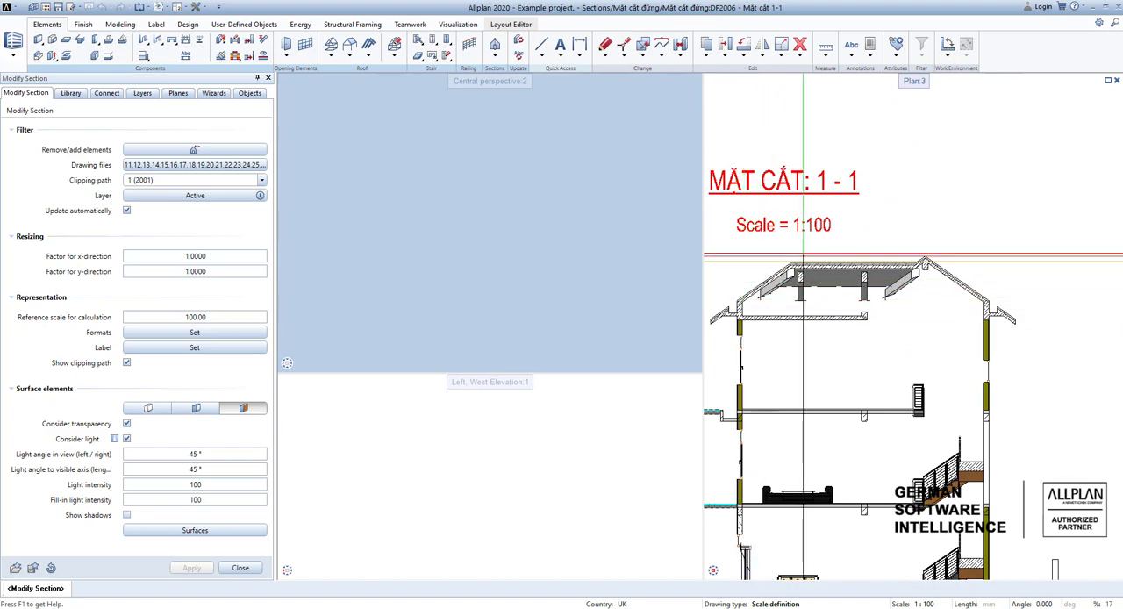
pyautogui.scroll(1, 990, 332)
pyautogui.moveTo(888, 289); pyautogui.dragTo(935, 272, button='middle')
pyautogui.scroll(-1, 936, 272)
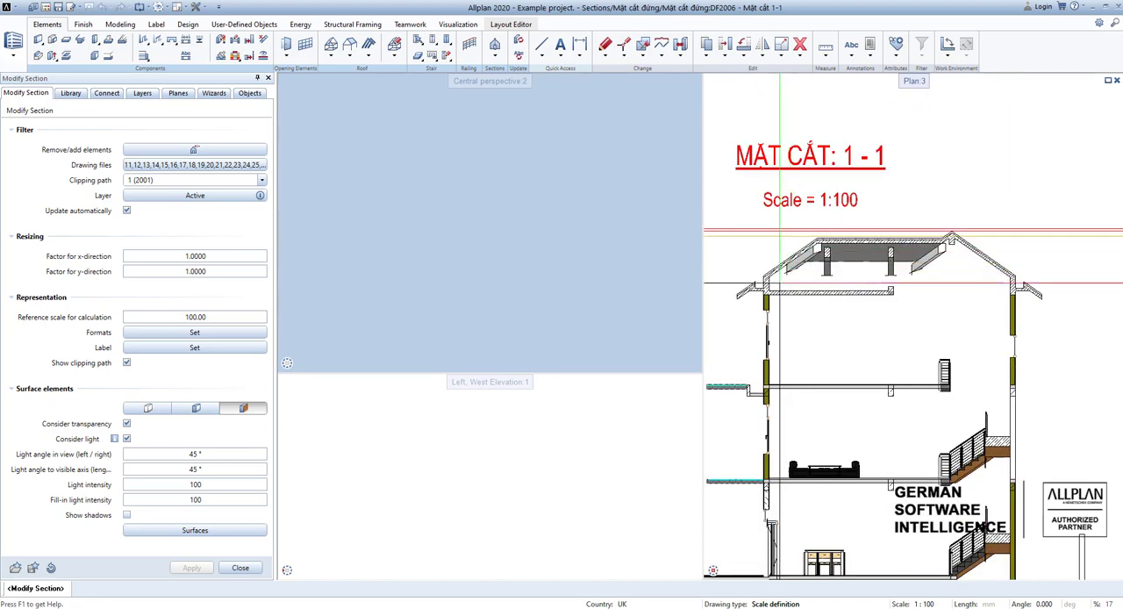
pyautogui.moveTo(816, 250); pyautogui.dragTo(825, 238, button='middle')
pyautogui.scroll(-1, 1034, 293)
pyautogui.moveTo(1034, 293); pyautogui.dragTo(1042, 229, button='middle')
pyautogui.scroll(-1, 872, 371)
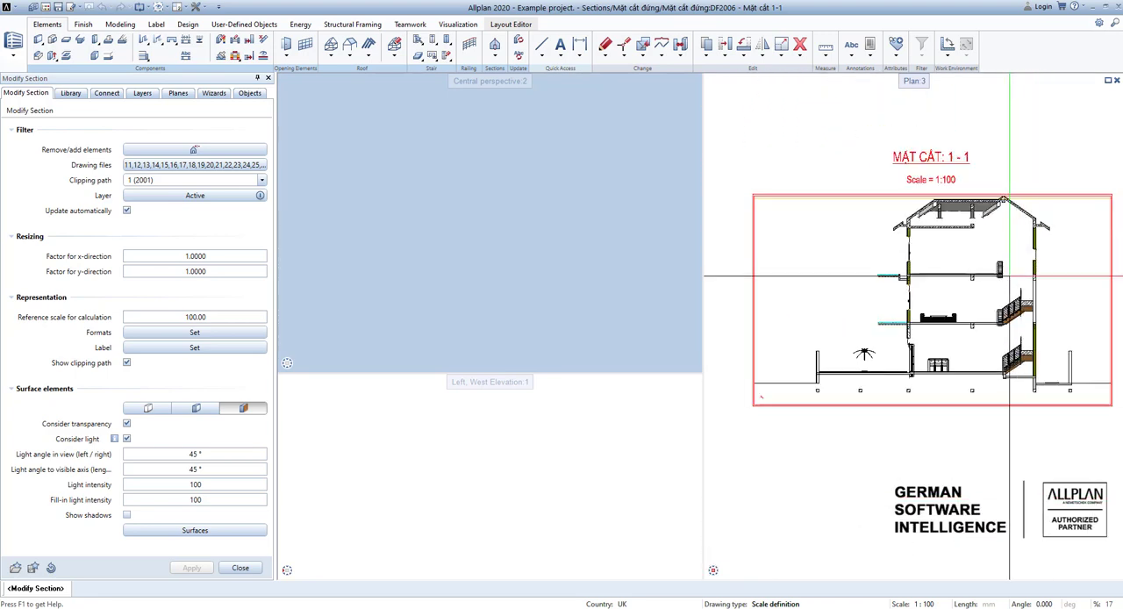
pyautogui.scroll(-1, 883, 456)
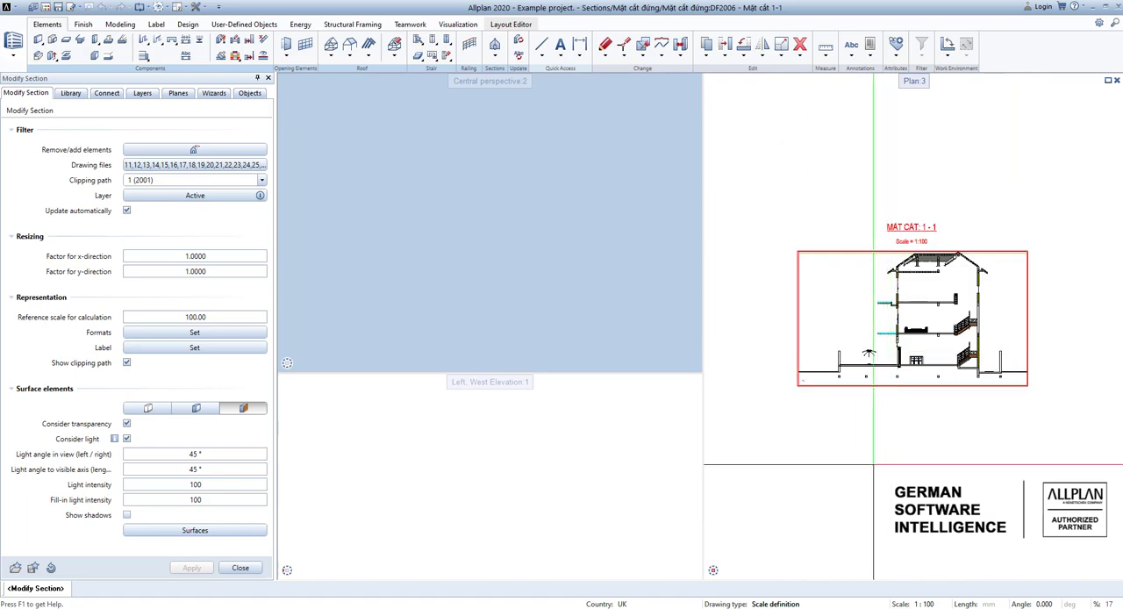
# Finish modifying the 1-1 section and open drawing file 2007 Mặt cắt 2-2 from the project's drawing file structure.
pyautogui.press('Escape')
pyautogui.doubleClick(839, 421)
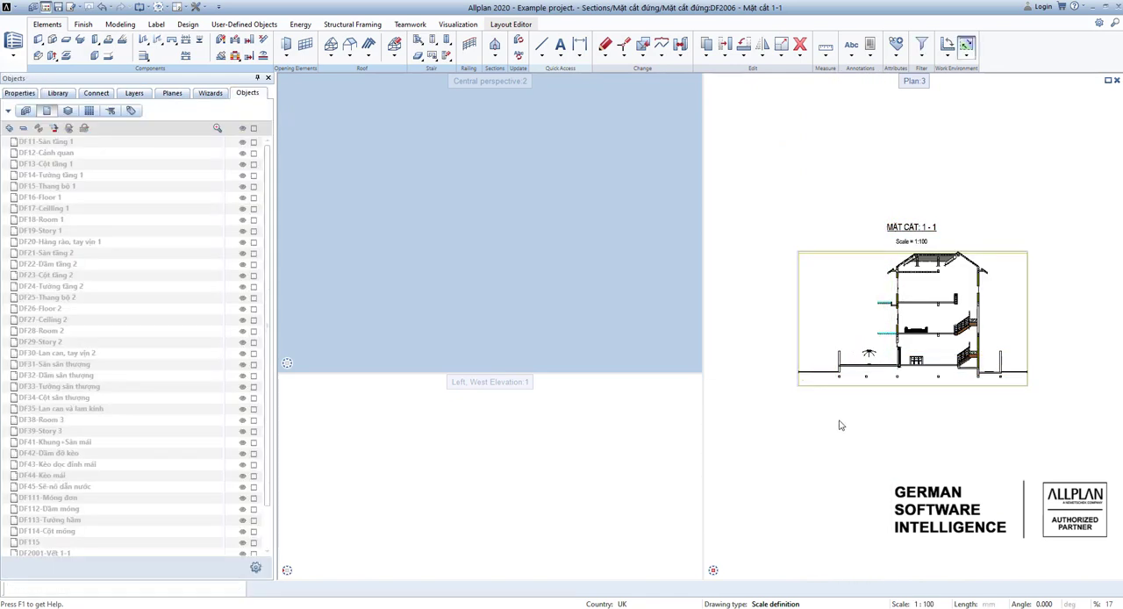
pyautogui.scroll(-3, 272, 340)
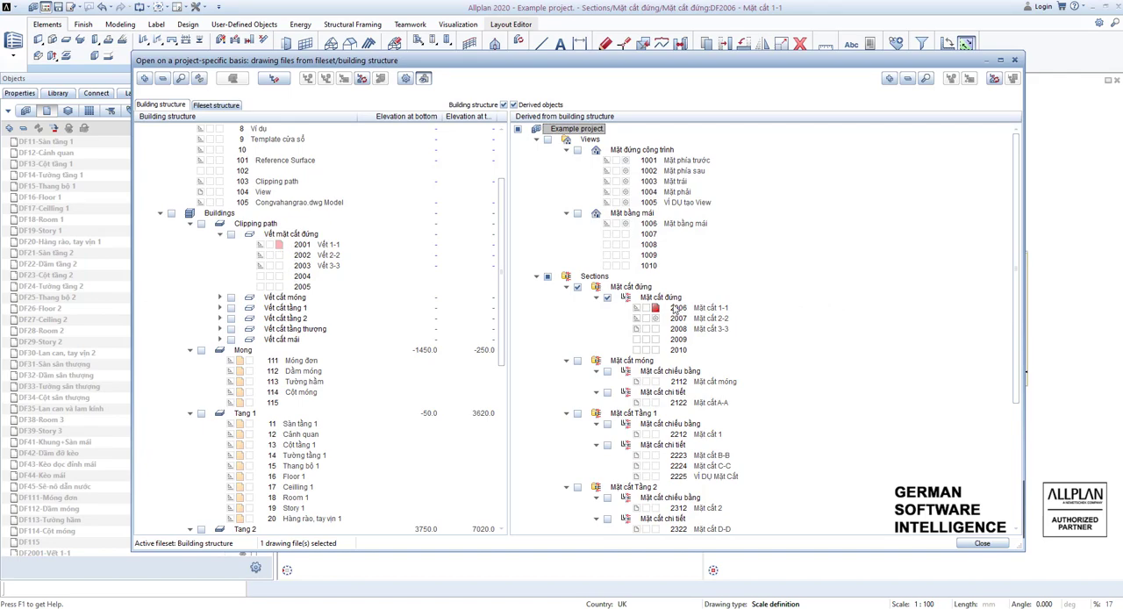
pyautogui.doubleClick(675, 308)
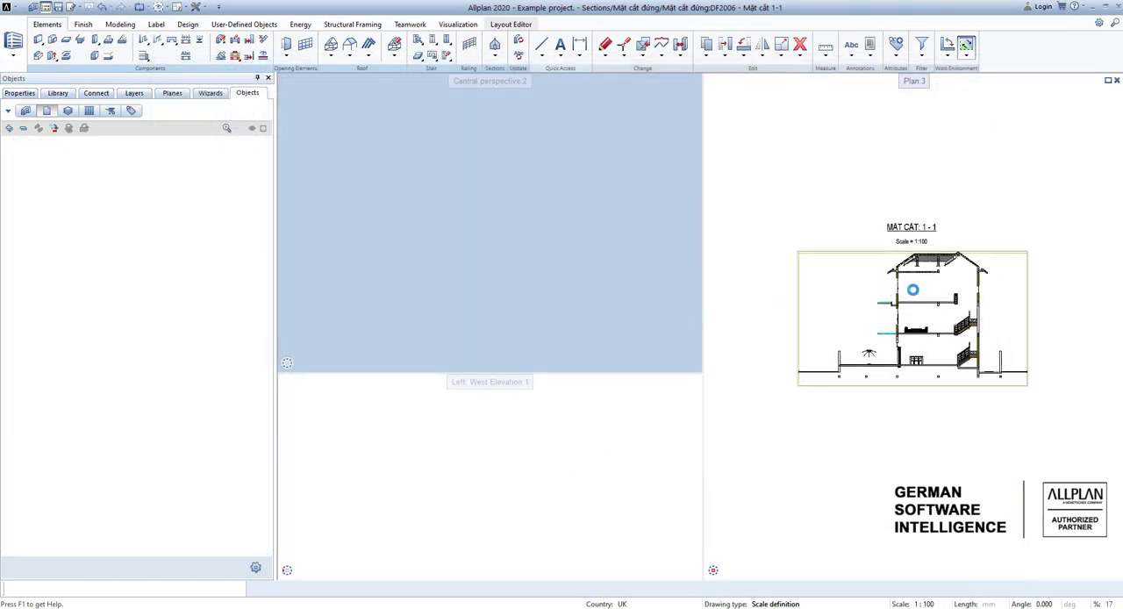
# Open the 2-2 section's settings and add drawing file 46 Lớp phủ mái to its source drawing files.
pyautogui.scroll(6, 863, 290)
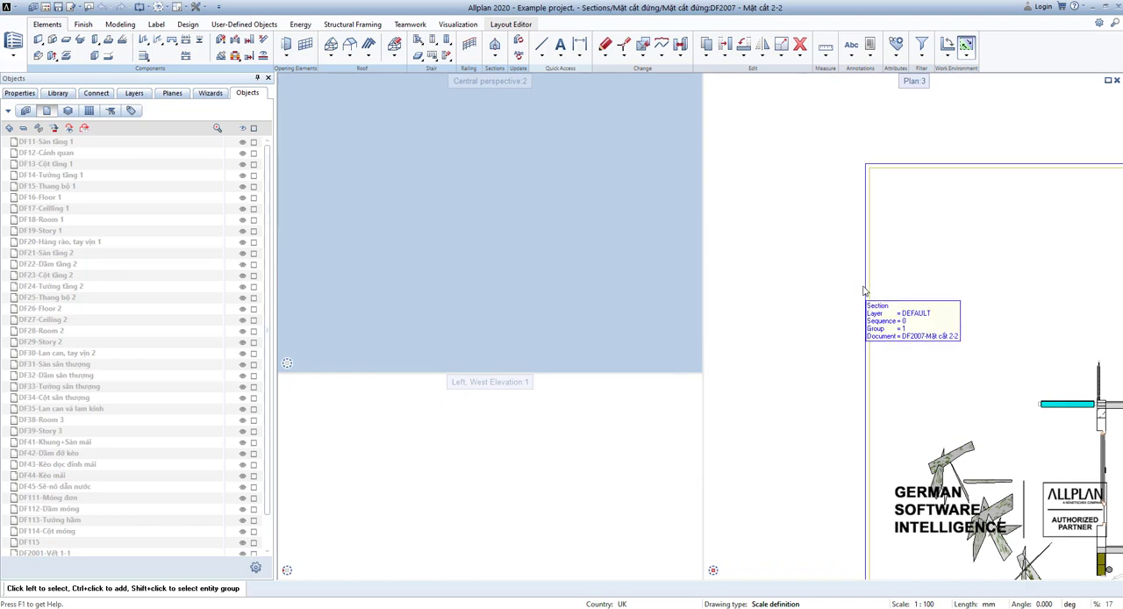
pyautogui.doubleClick(863, 290)
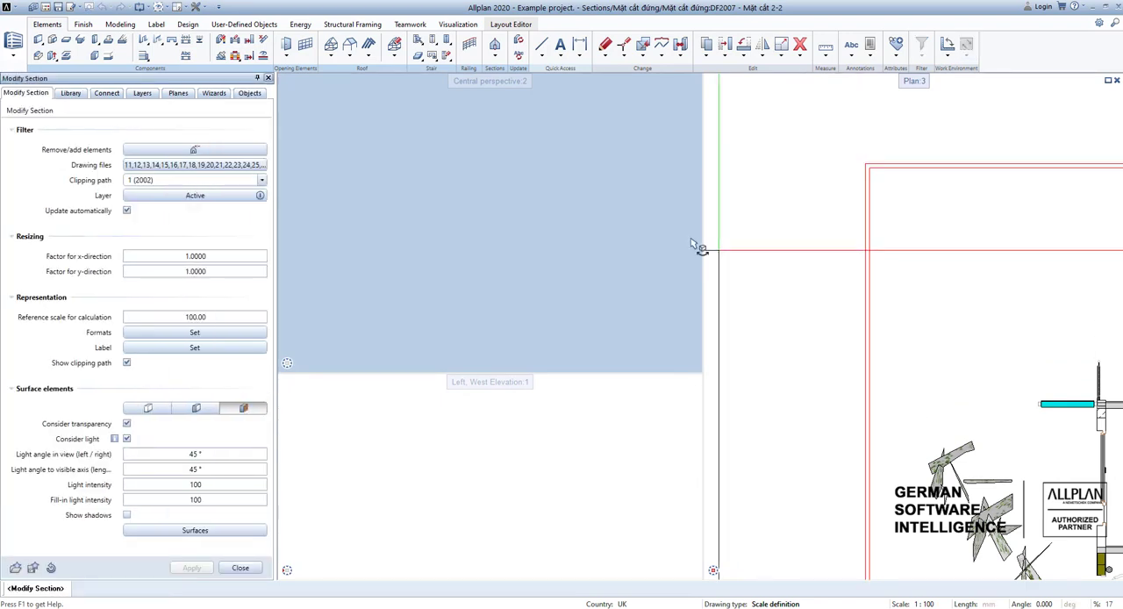
pyautogui.click(243, 165)
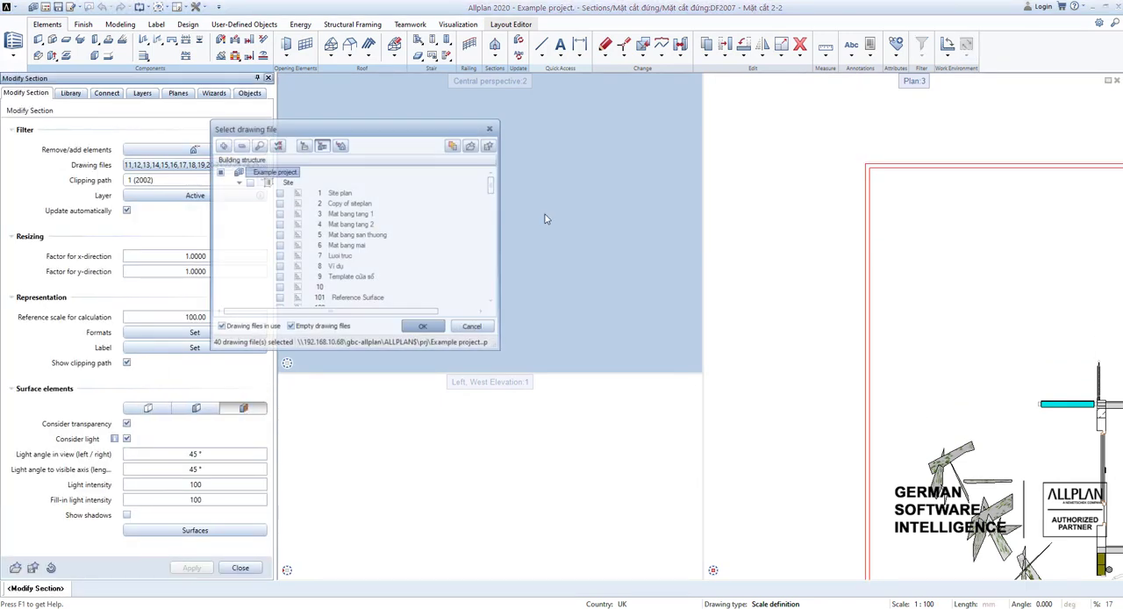
pyautogui.scroll(-20, 394, 261)
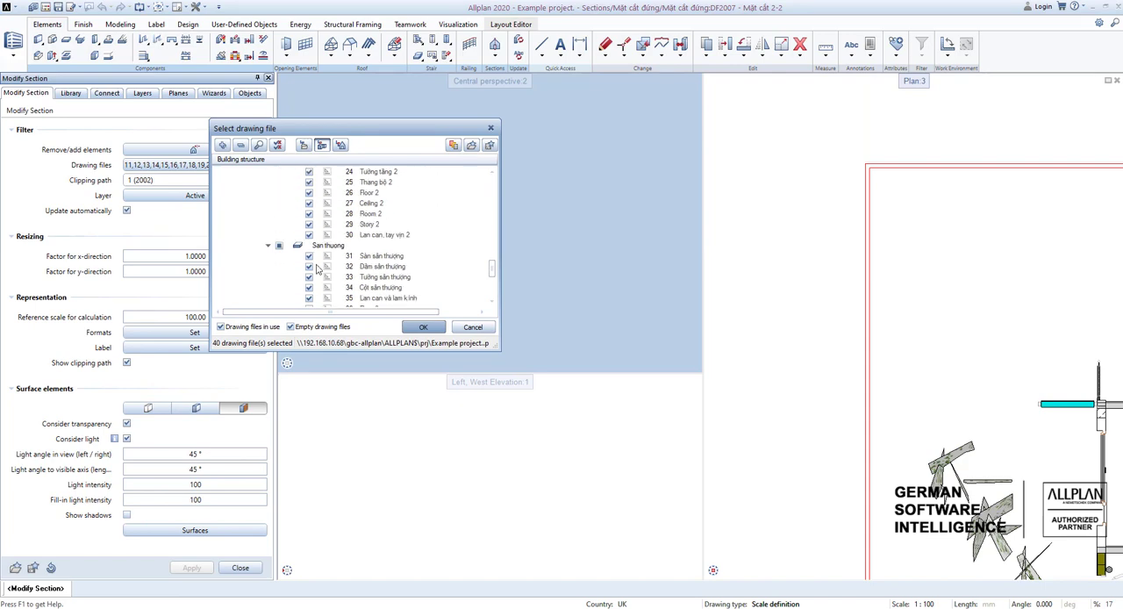
pyautogui.scroll(-5, 316, 269)
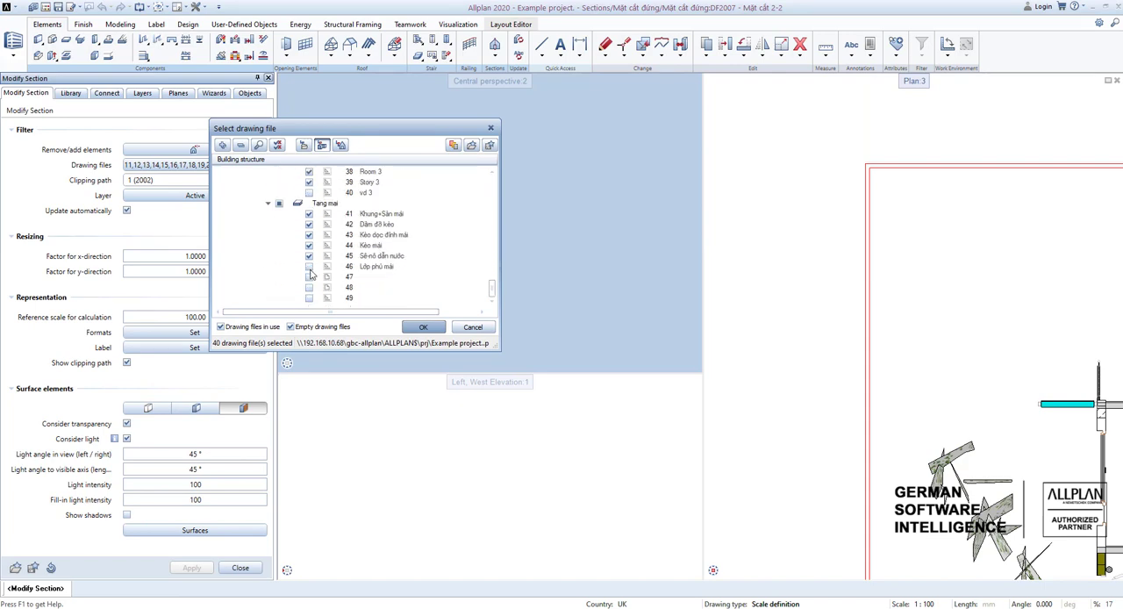
pyautogui.click(309, 266)
pyautogui.click(424, 327)
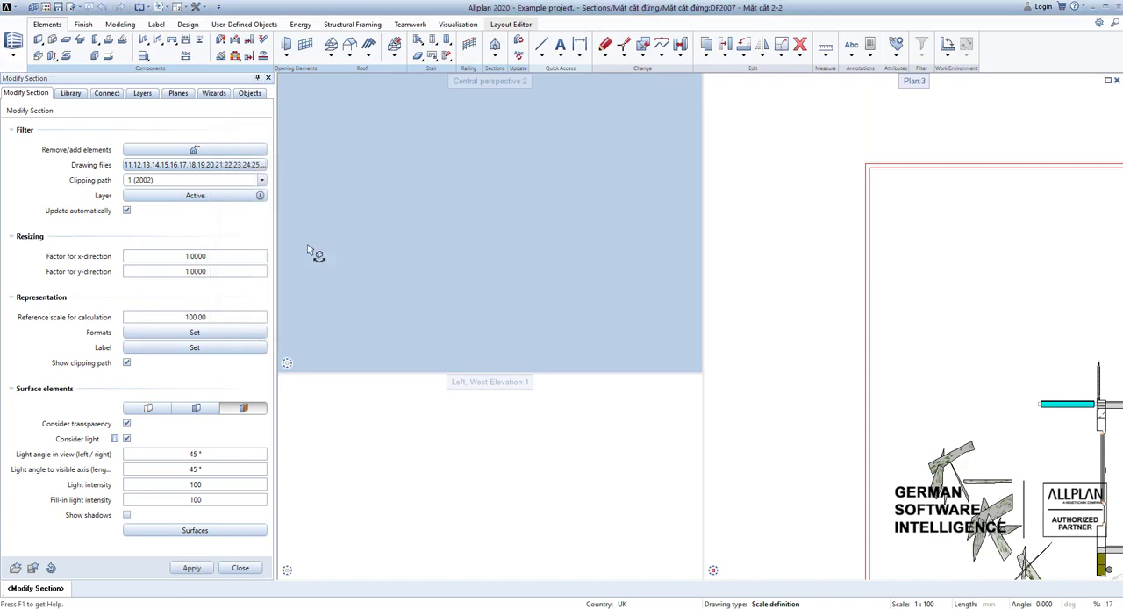
# Switch the section's layer filter to a user-defined layer setting, hide the AR_RAFT layer and apply the section changes.
pyautogui.click(235, 194)
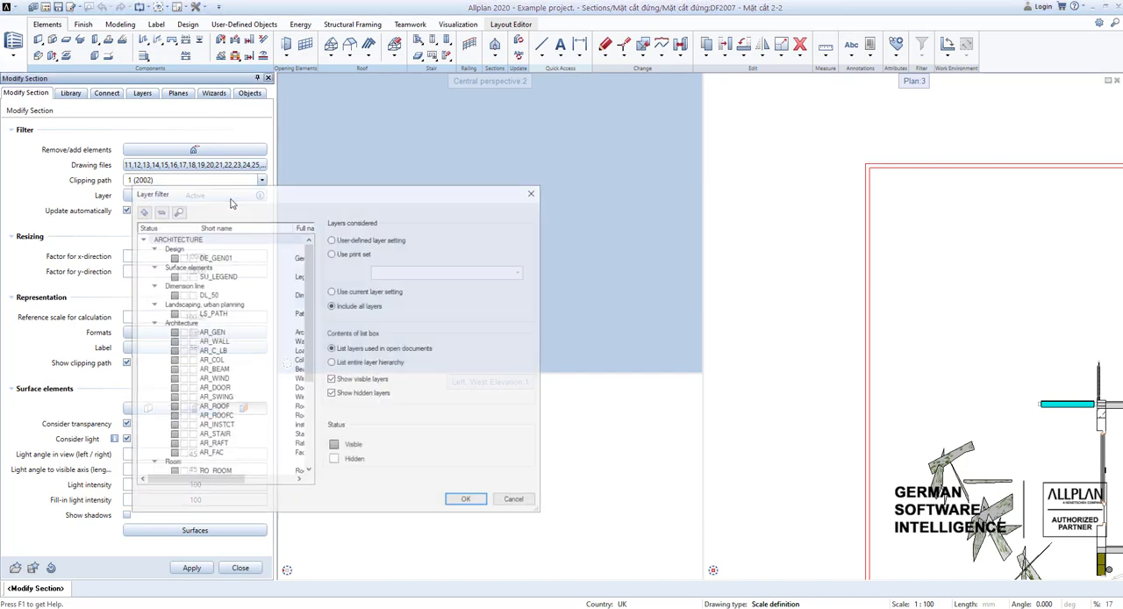
pyautogui.click(360, 241)
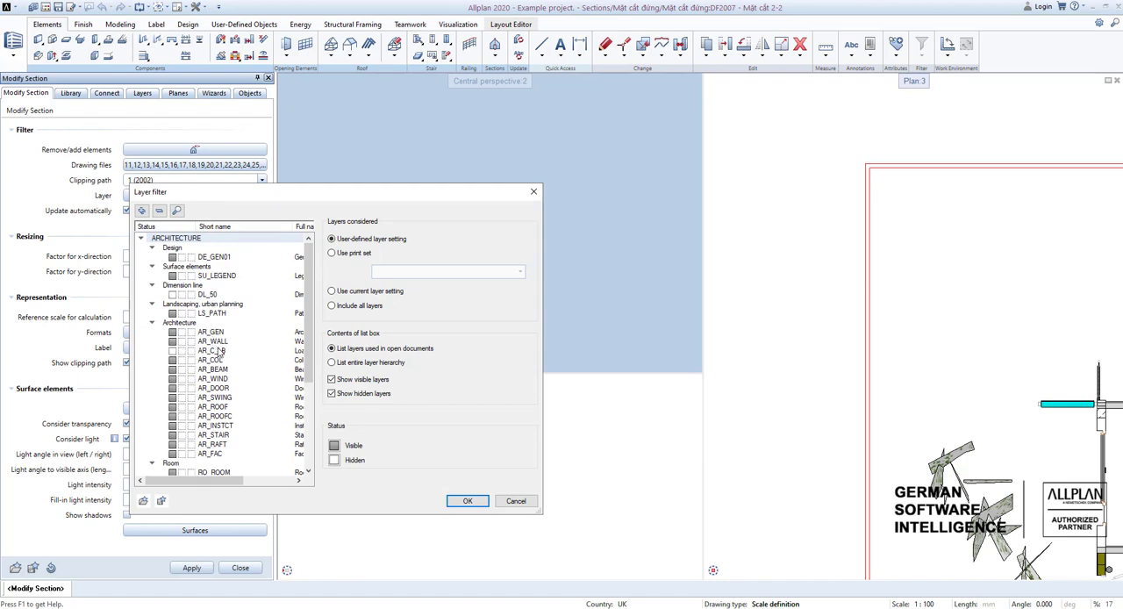
pyautogui.scroll(-1, 223, 320)
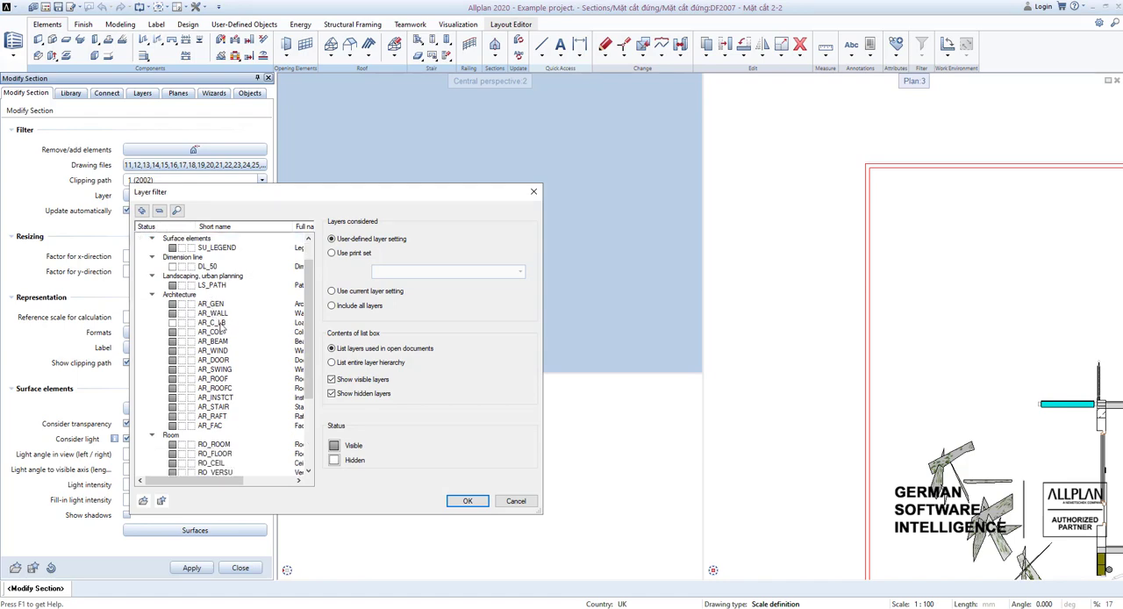
pyautogui.scroll(-2, 224, 332)
pyautogui.click(226, 361)
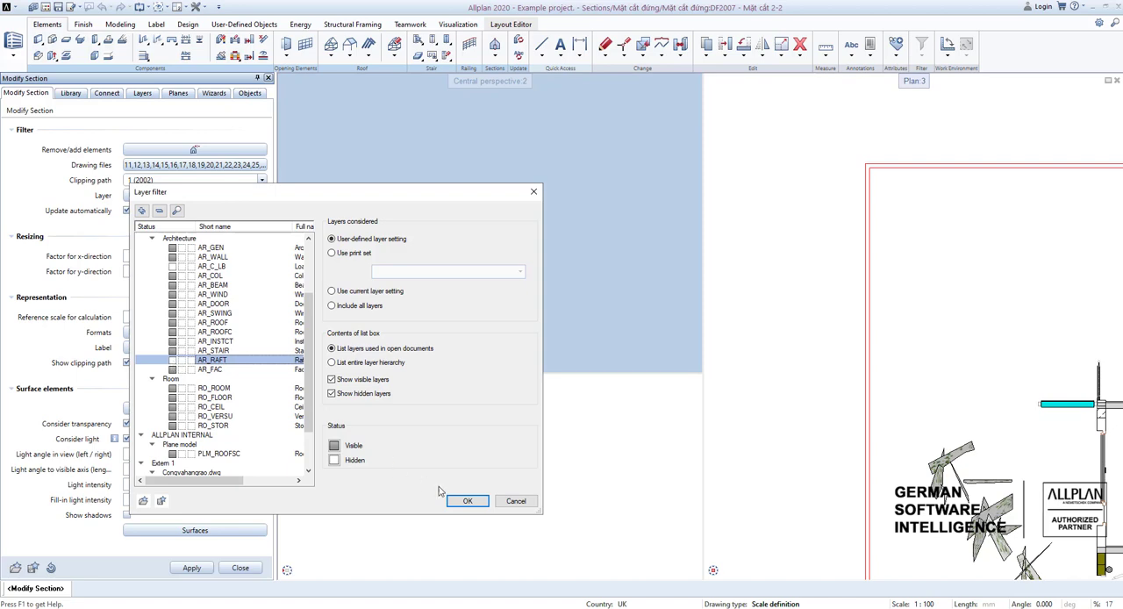
pyautogui.click(466, 501)
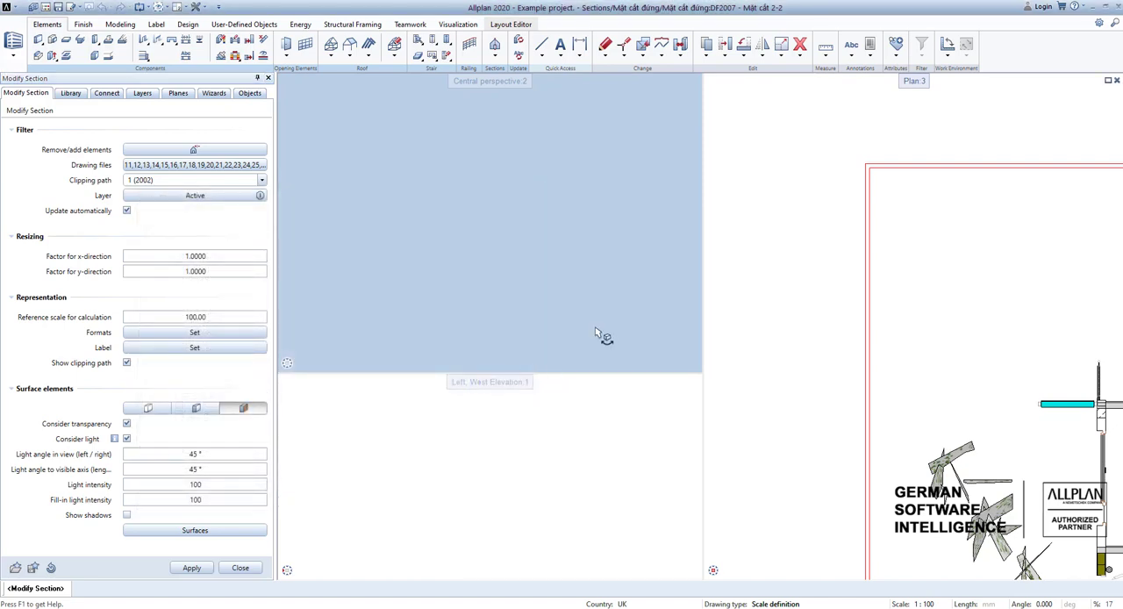
pyautogui.click(191, 568)
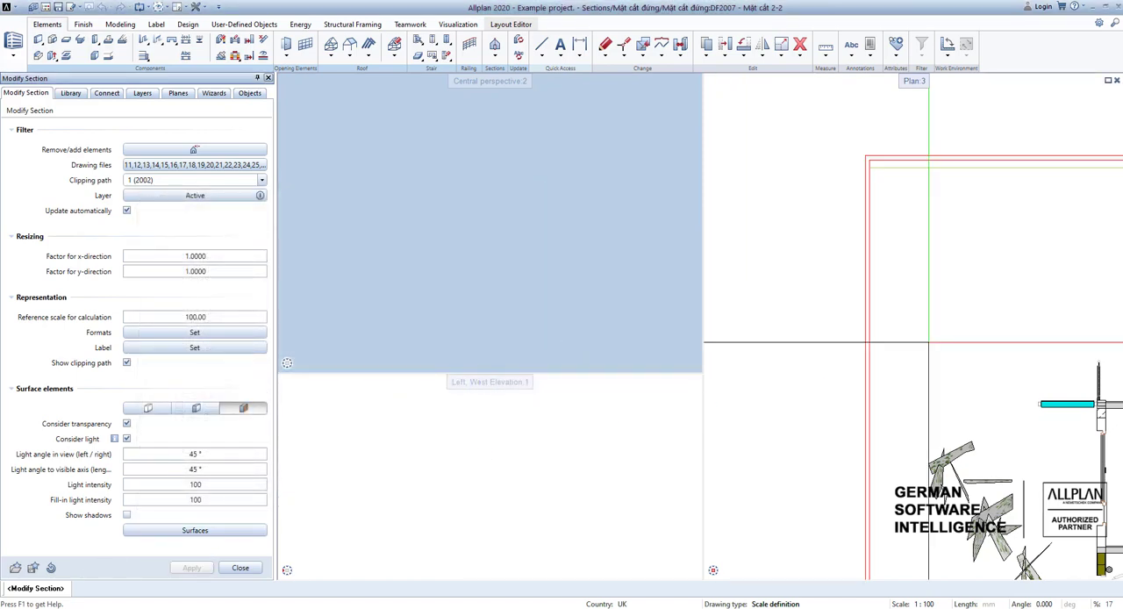
# Examine the roof covering and the interior rooms of the updated 2-2 section.
pyautogui.scroll(-6, 919, 314)
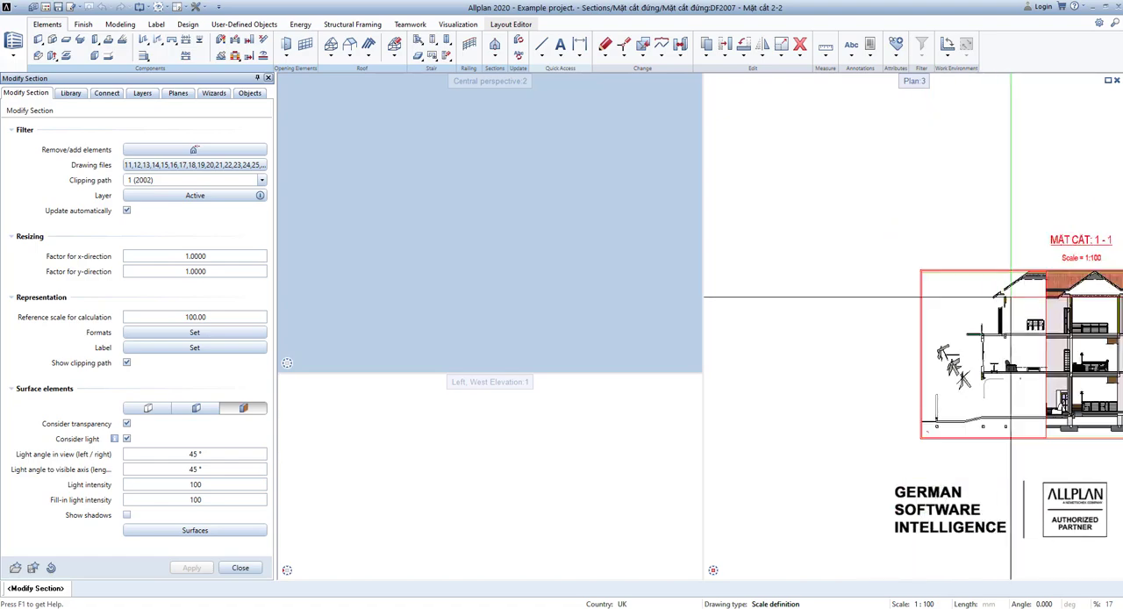
pyautogui.scroll(4, 1045, 289)
pyautogui.scroll(-2, 1081, 287)
pyautogui.moveTo(1081, 286); pyautogui.dragTo(895, 297, button='middle')
pyautogui.scroll(2, 1044, 302)
pyautogui.moveTo(1045, 307); pyautogui.dragTo(1042, 269, button='middle')
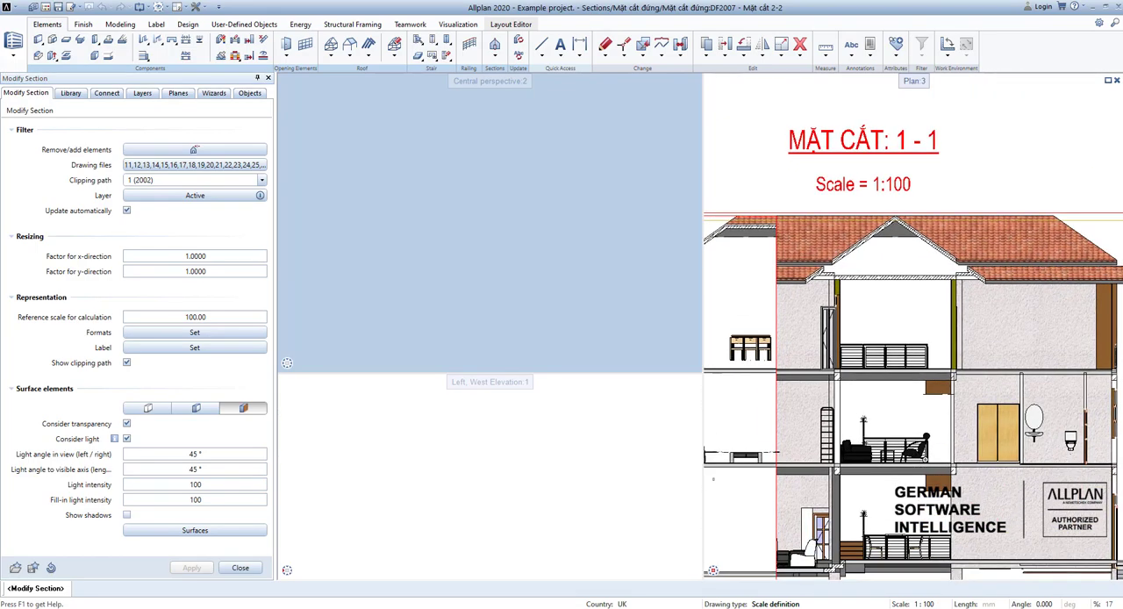
pyautogui.moveTo(872, 347); pyautogui.dragTo(932, 323, button='middle')
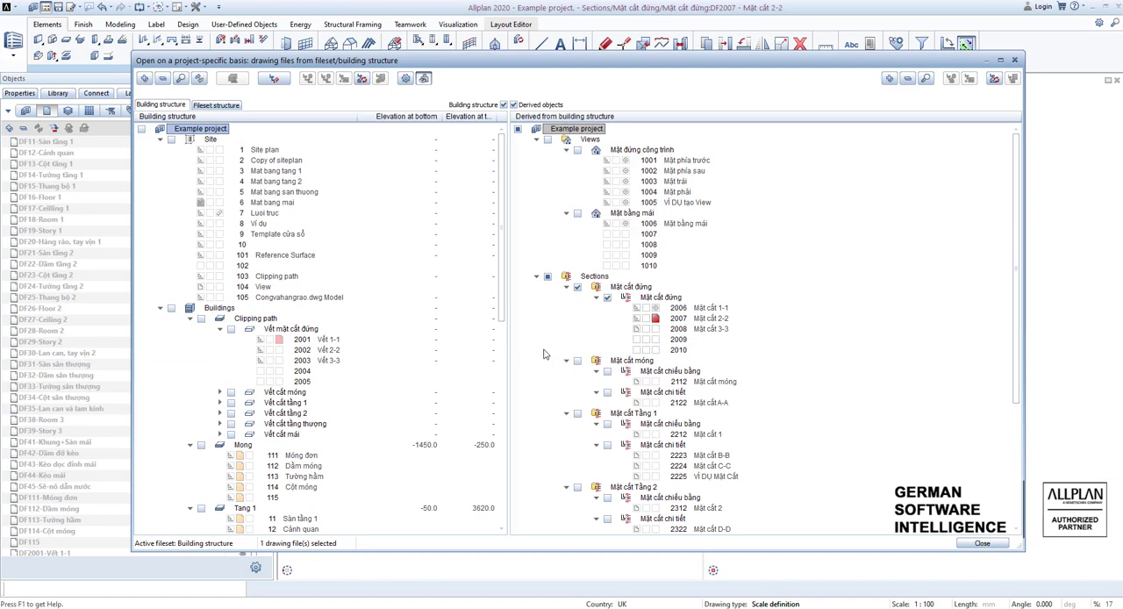
# Review the section drawing files derived from the building structure, from the vertical sections to the detail groups.
pyautogui.scroll(-5, 570, 355)
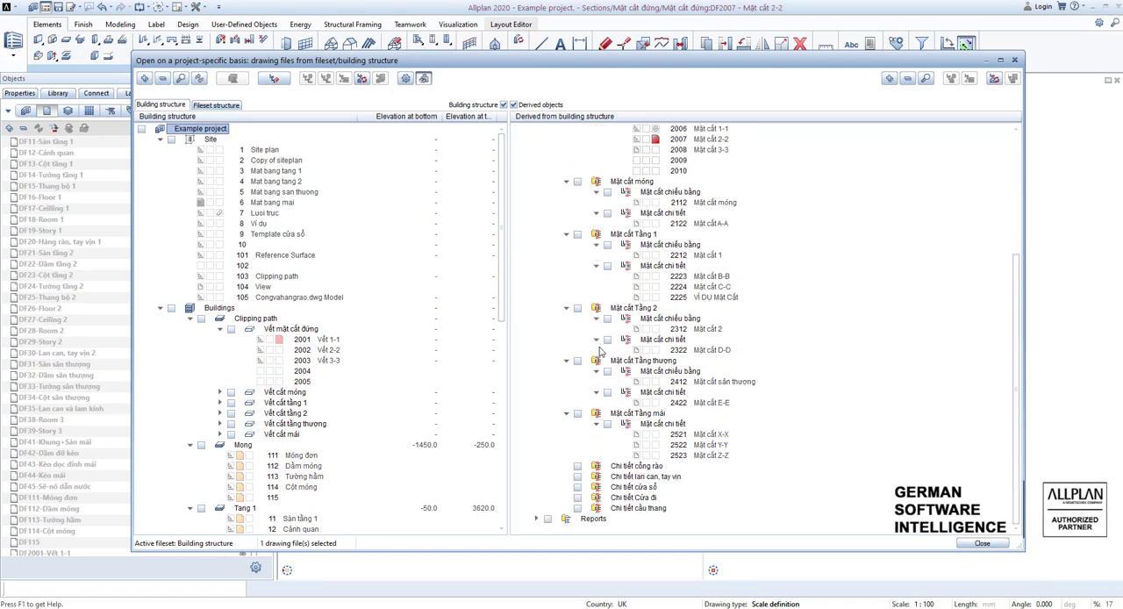
pyautogui.scroll(5, 605, 353)
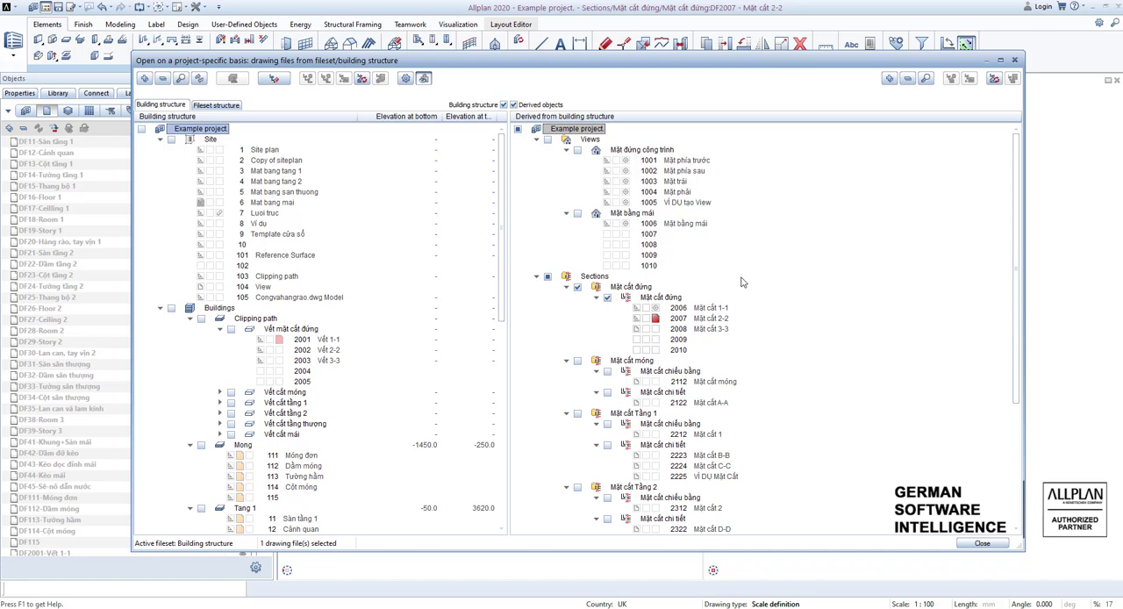
pyautogui.scroll(-5, 741, 282)
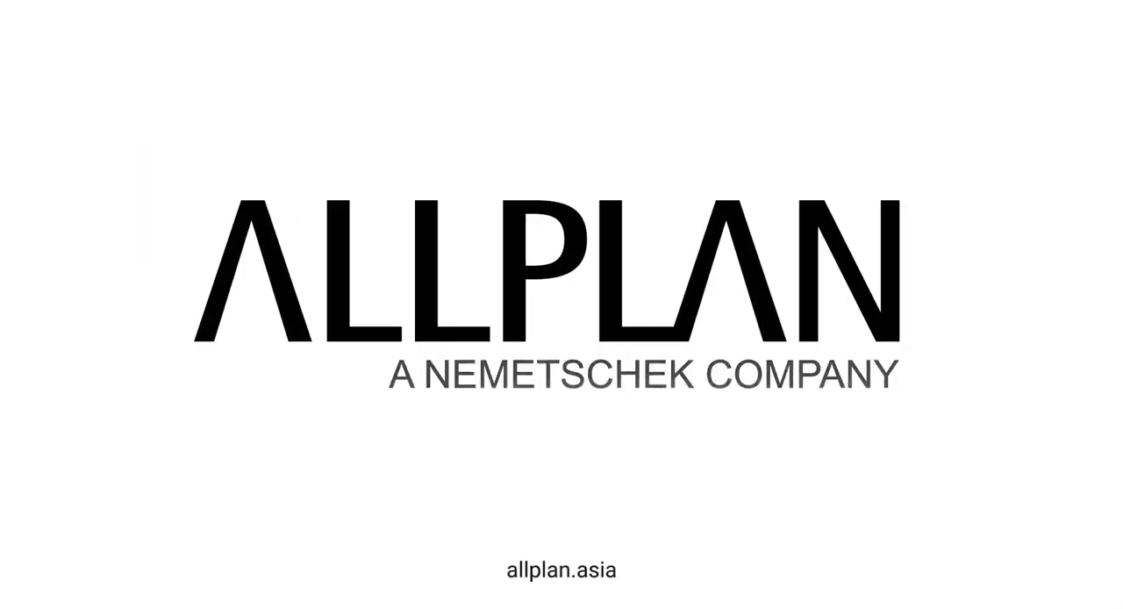